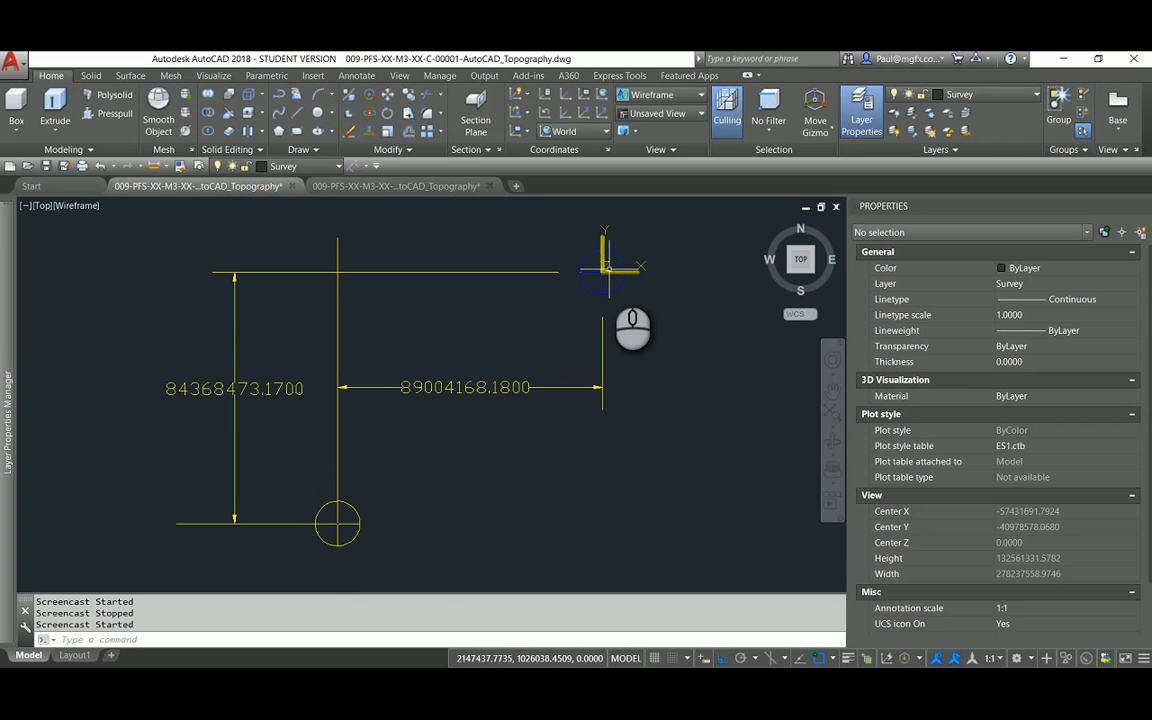
Examine the world origin marker and the circled survey location, including the horizontal and vertical offset dimensions between them
{"action": "scroll", "coordinate": [604, 268], "scroll_direction": "up", "scroll_amount": 5}
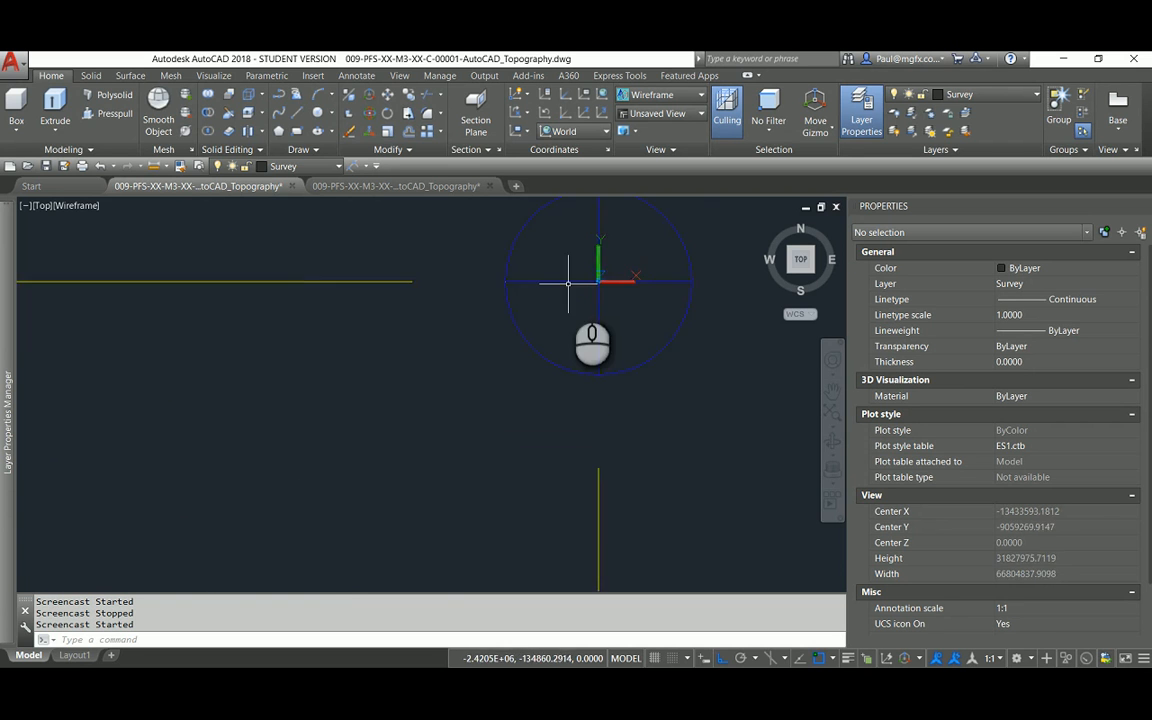
{"action": "scroll", "coordinate": [640, 290], "scroll_direction": "down", "scroll_amount": 2}
{"action": "scroll", "coordinate": [600, 310], "scroll_direction": "down", "scroll_amount": 6}
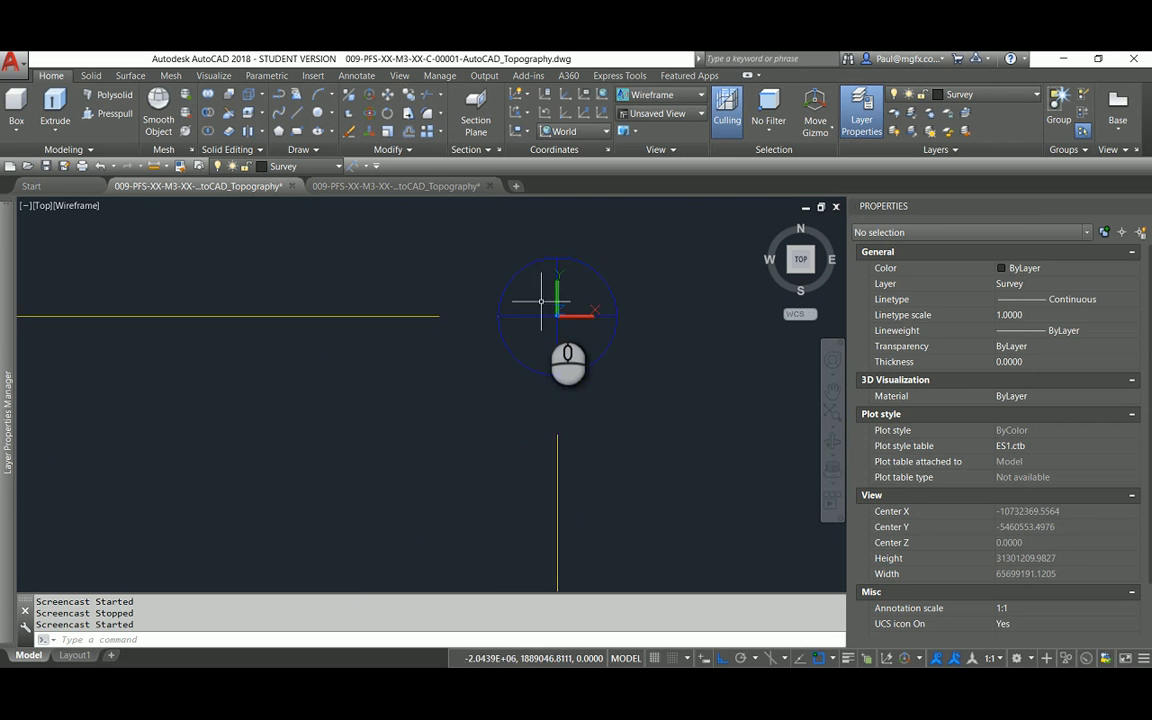
{"action": "middle_click_drag", "start_coordinate": [576, 346], "coordinate": [620, 341]}
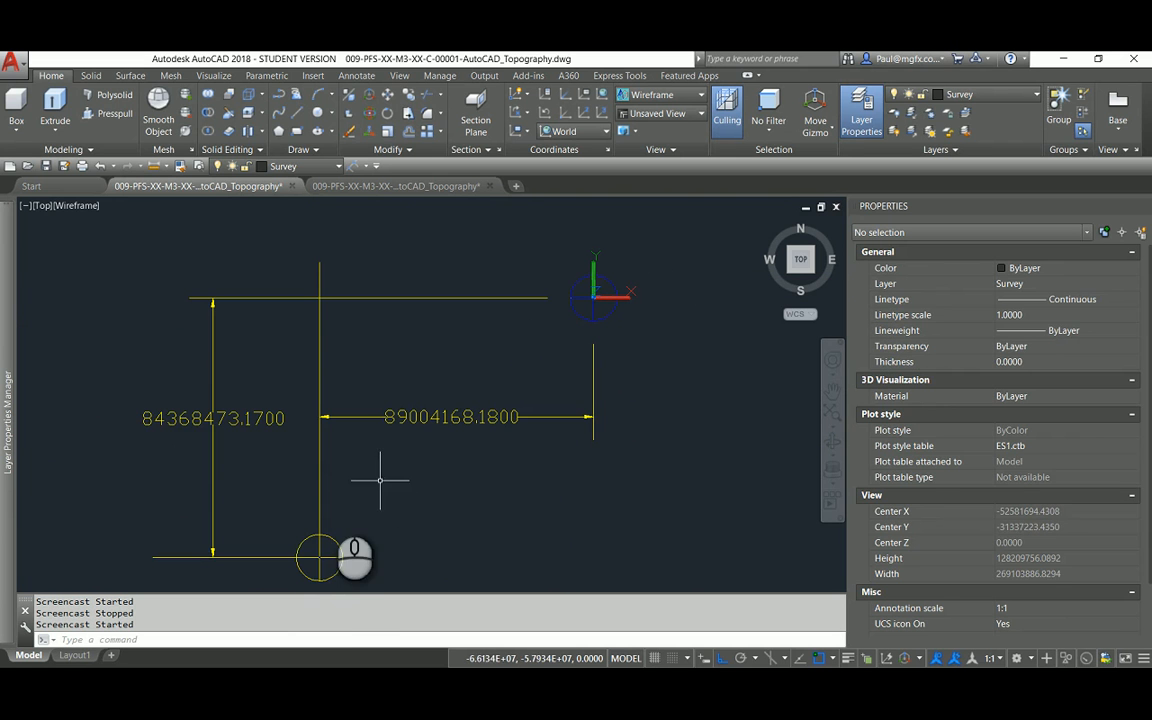
{"action": "scroll", "coordinate": [304, 569], "scroll_direction": "up", "scroll_amount": 6}
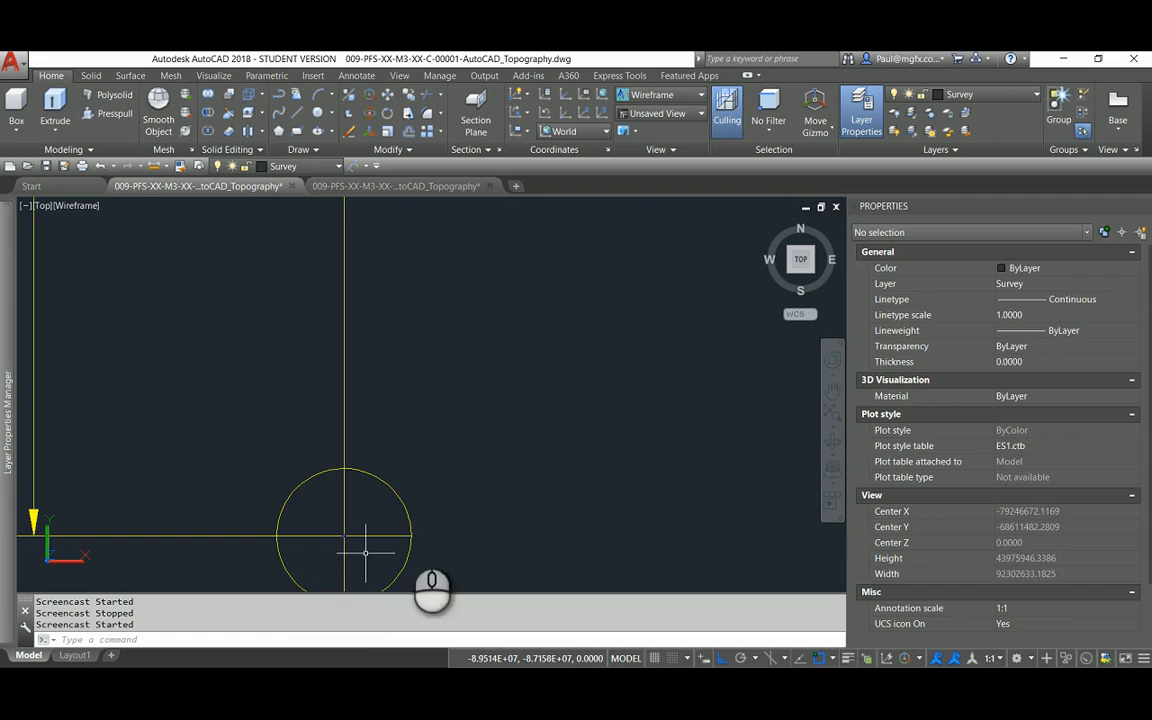
{"action": "middle_click_drag", "start_coordinate": [388, 477], "coordinate": [432, 473]}
{"action": "scroll", "coordinate": [431, 465], "scroll_direction": "down", "scroll_amount": 2}
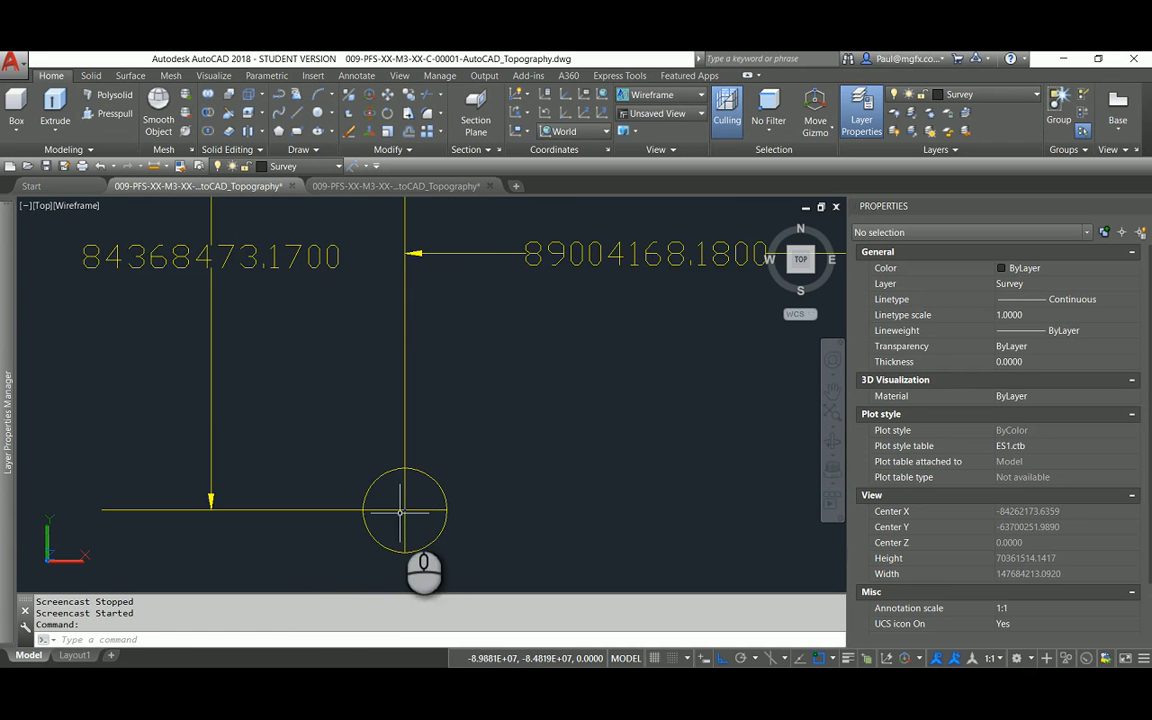
{"action": "scroll", "coordinate": [389, 498], "scroll_direction": "down", "scroll_amount": 3}
{"action": "scroll", "coordinate": [398, 511], "scroll_direction": "up", "scroll_amount": 2}
{"action": "scroll", "coordinate": [380, 483], "scroll_direction": "up", "scroll_amount": 10}
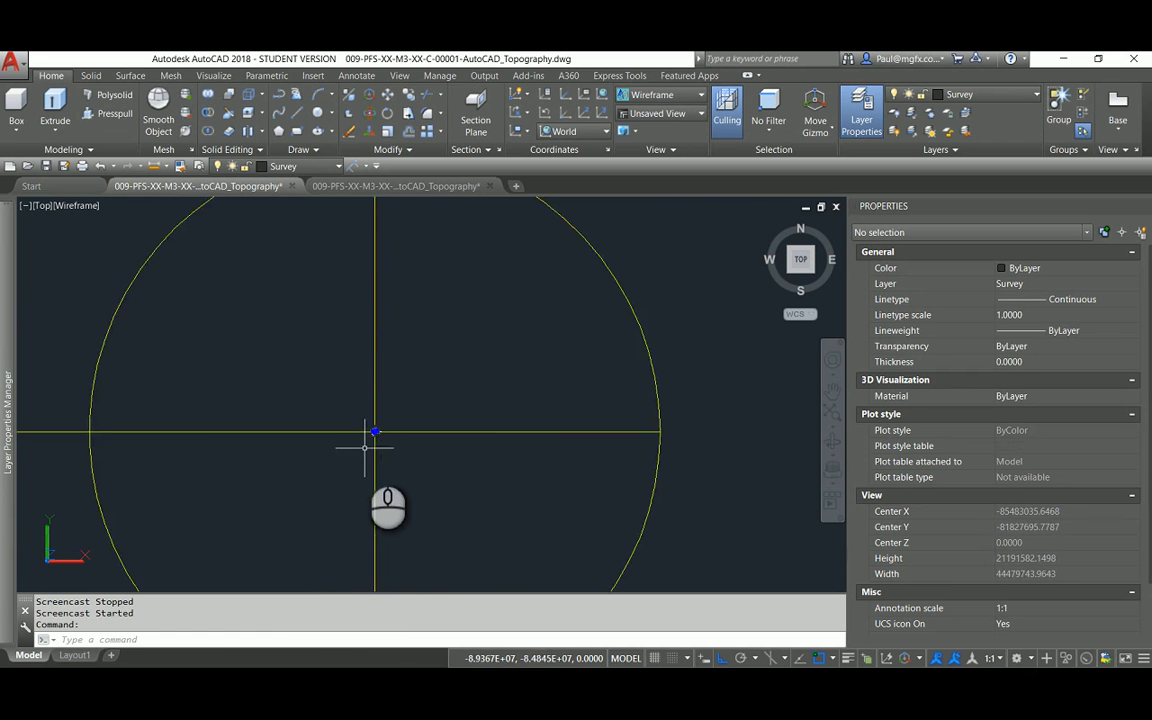
{"action": "scroll", "coordinate": [363, 426], "scroll_direction": "up", "scroll_amount": 12}
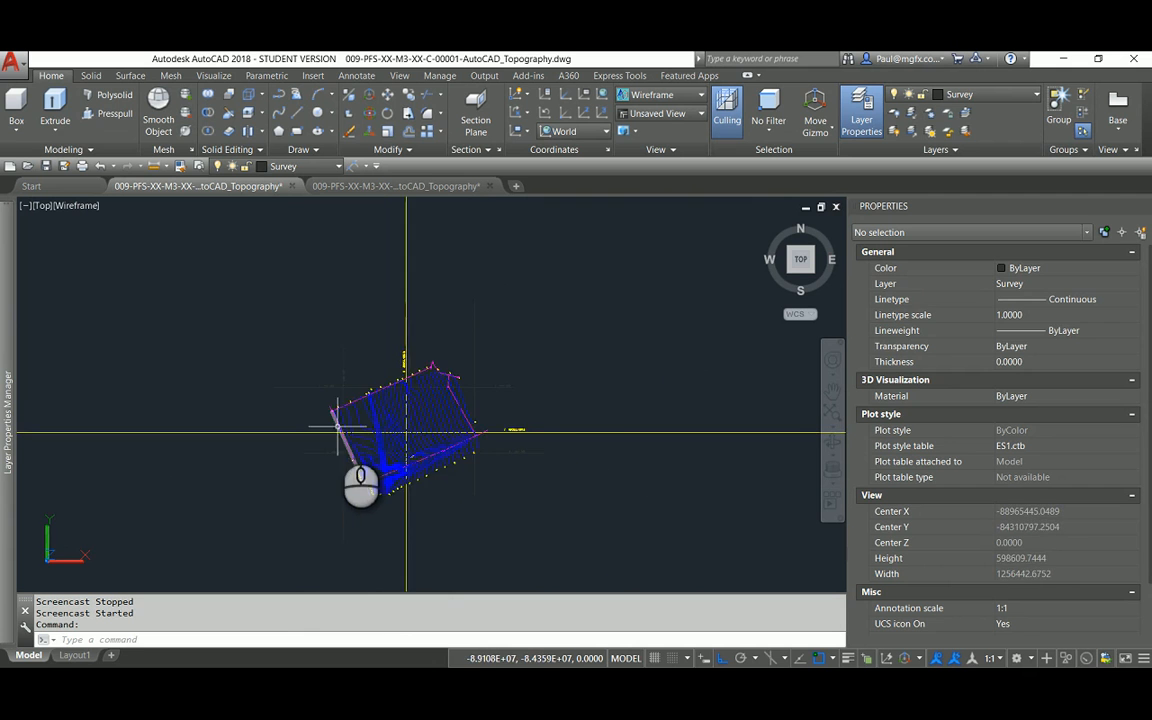
Examine the survey site's grid coordinates and the labelled reference lines crossing through the property
{"action": "scroll", "coordinate": [345, 305], "scroll_direction": "up", "scroll_amount": 6}
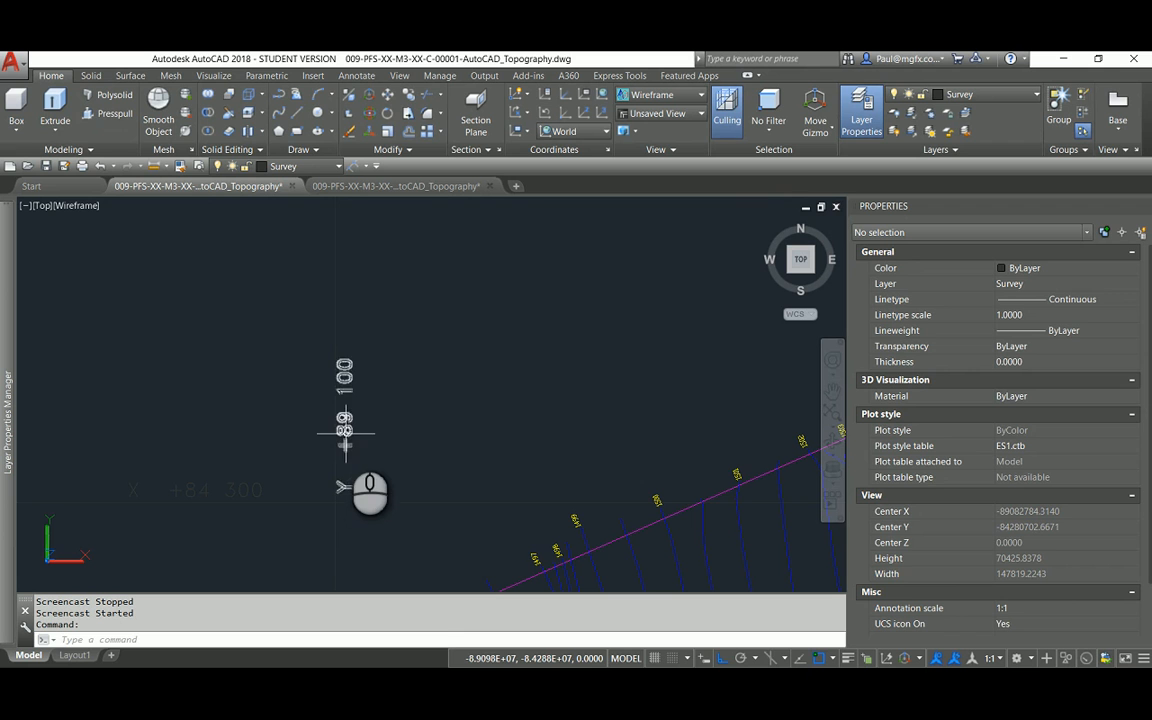
{"action": "scroll", "coordinate": [360, 440], "scroll_direction": "down", "scroll_amount": 5}
{"action": "middle_click_drag", "start_coordinate": [378, 488], "coordinate": [294, 485]}
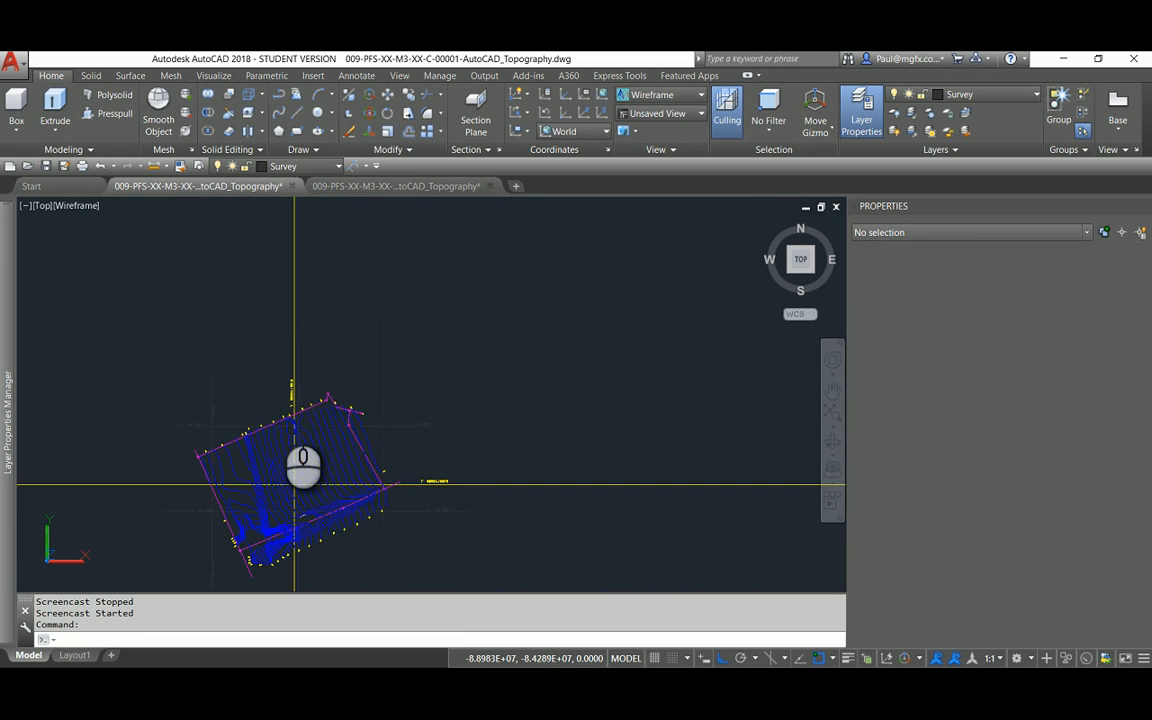
{"action": "scroll", "coordinate": [290, 400], "scroll_direction": "up", "scroll_amount": 5}
{"action": "scroll", "coordinate": [260, 386], "scroll_direction": "down", "scroll_amount": 5}
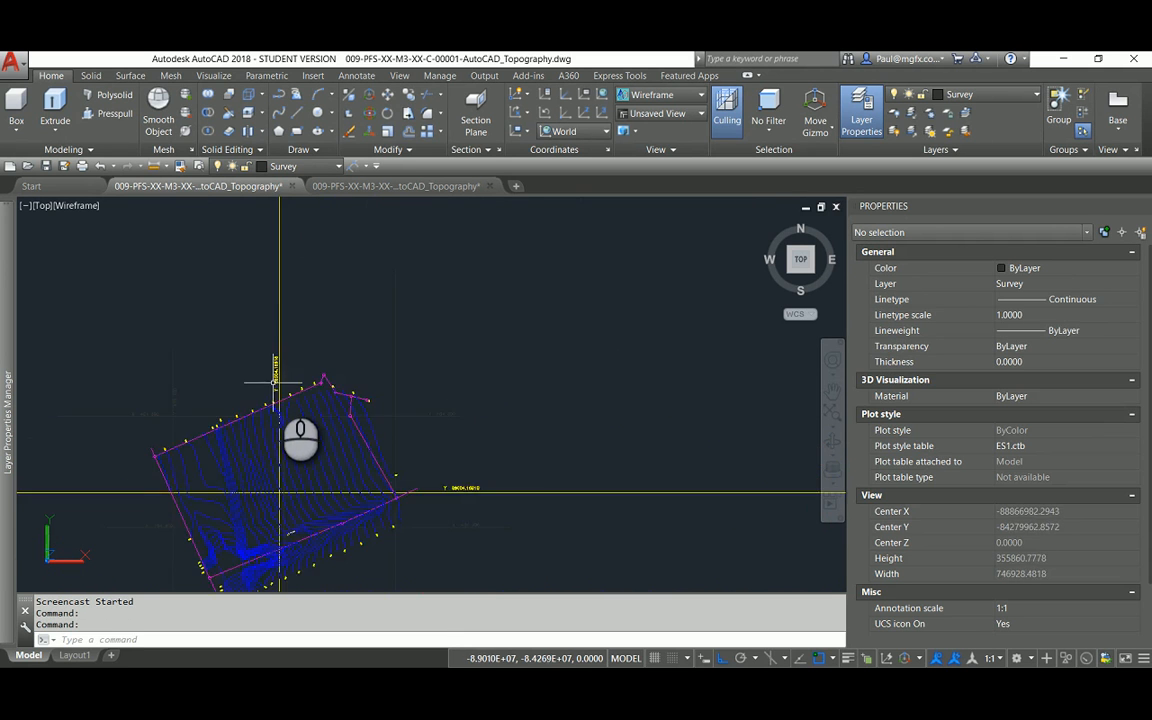
{"action": "scroll", "coordinate": [272, 382], "scroll_direction": "down", "scroll_amount": 4}
{"action": "middle_click_drag", "start_coordinate": [208, 420], "coordinate": [264, 419]}
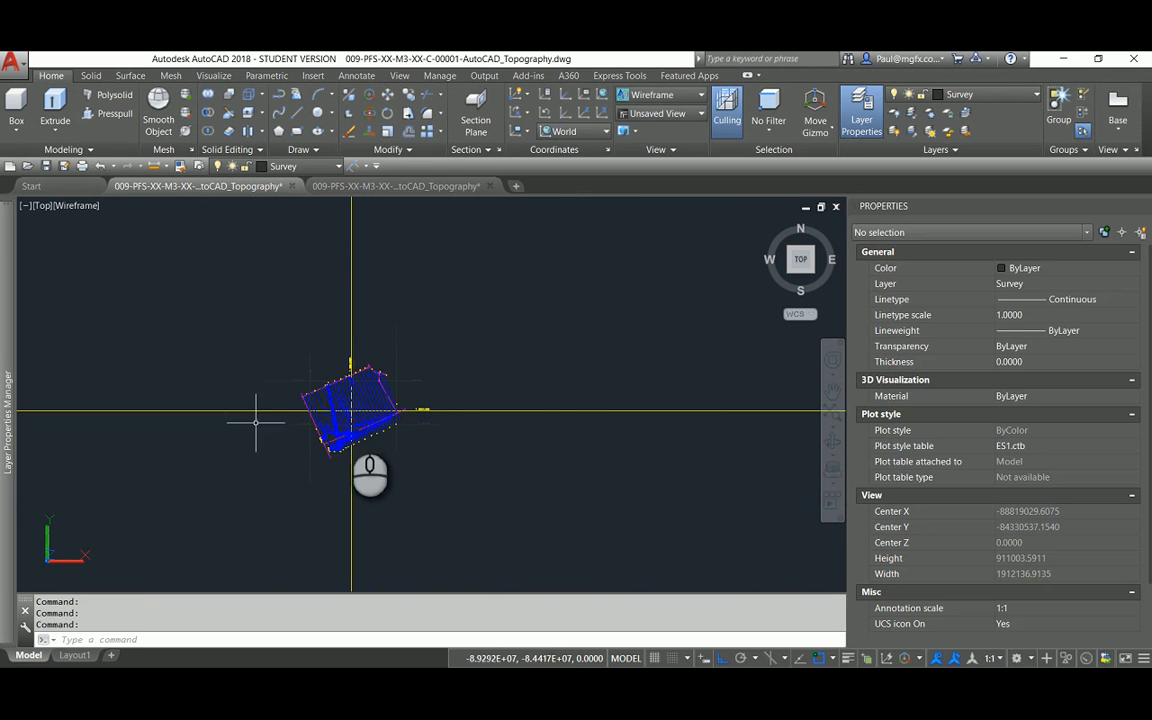
{"action": "scroll", "coordinate": [350, 411], "scroll_direction": "up", "scroll_amount": 5}
{"action": "scroll", "coordinate": [357, 340], "scroll_direction": "down", "scroll_amount": 4}
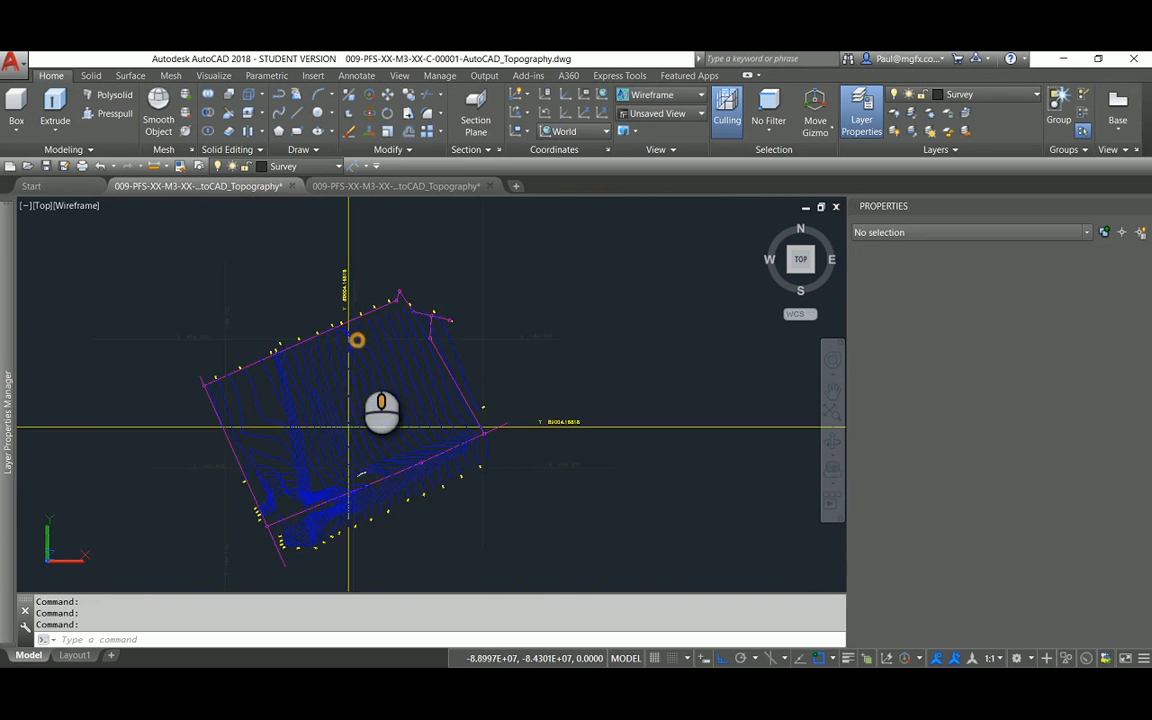
{"action": "scroll", "coordinate": [357, 340], "scroll_direction": "up", "scroll_amount": 5}
{"action": "middle_click_drag", "start_coordinate": [290, 292], "coordinate": [293, 372]}
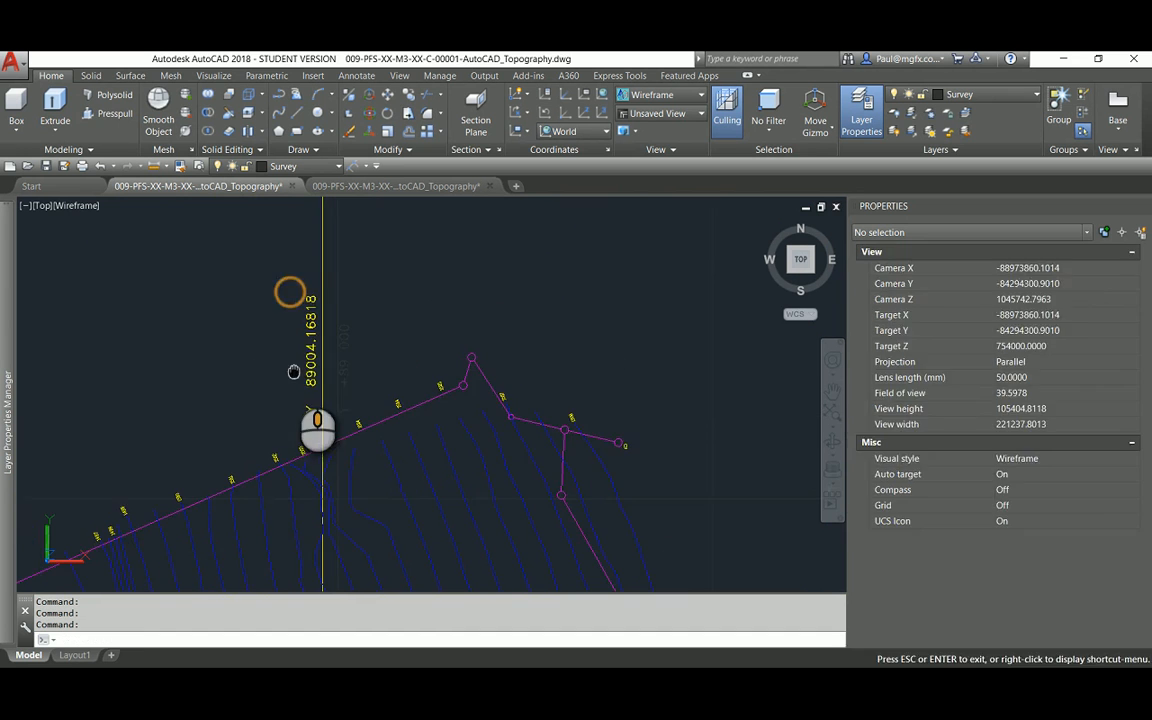
{"action": "scroll", "coordinate": [298, 345], "scroll_direction": "down", "scroll_amount": 1}
{"action": "middle_click_drag", "start_coordinate": [416, 350], "coordinate": [406, 280]}
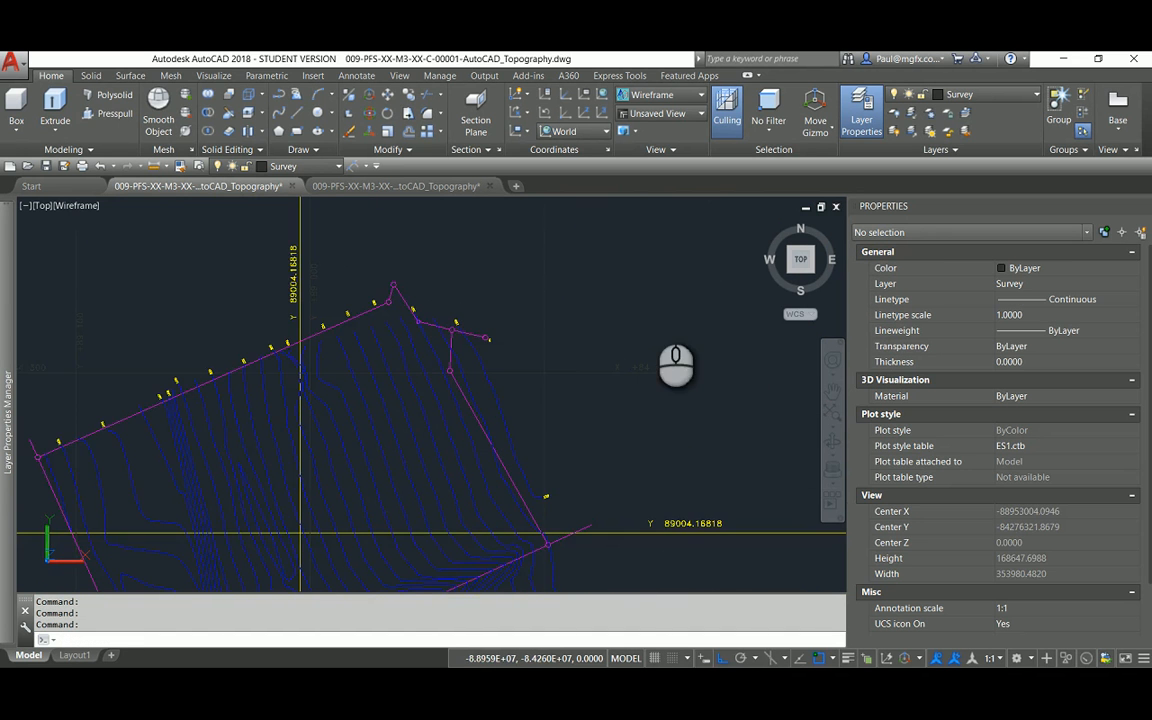
{"action": "scroll", "coordinate": [405, 275], "scroll_direction": "down", "scroll_amount": 2}
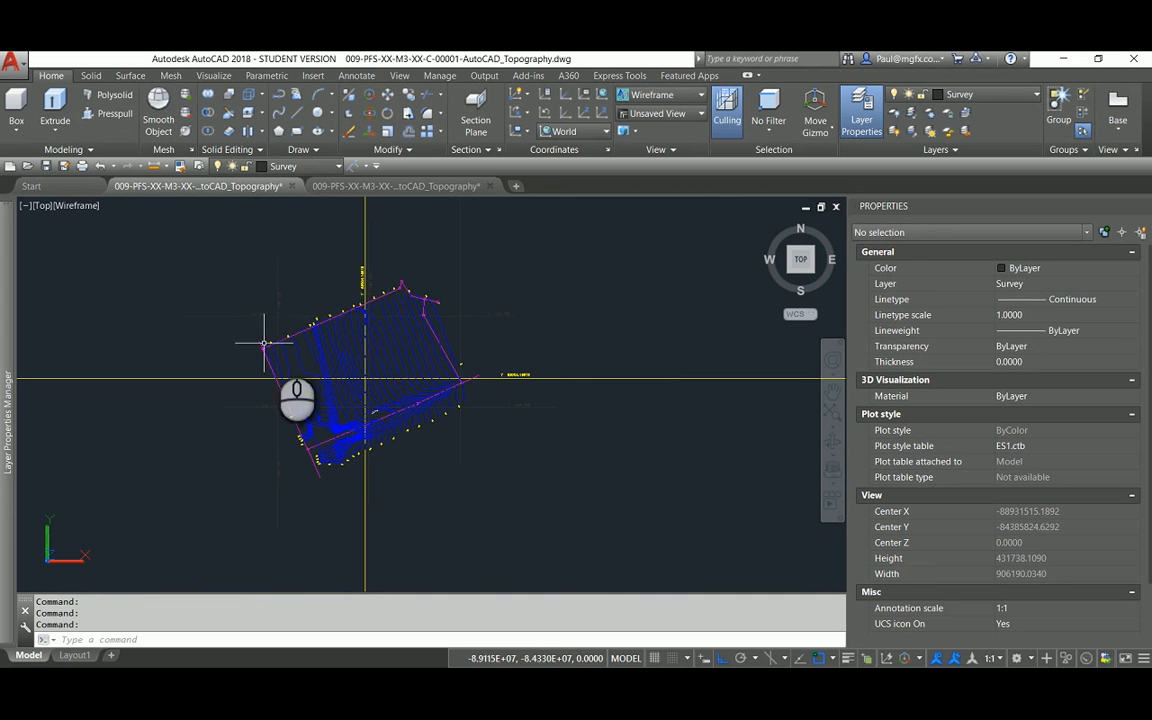
{"action": "scroll", "coordinate": [265, 343], "scroll_direction": "up", "scroll_amount": 2}
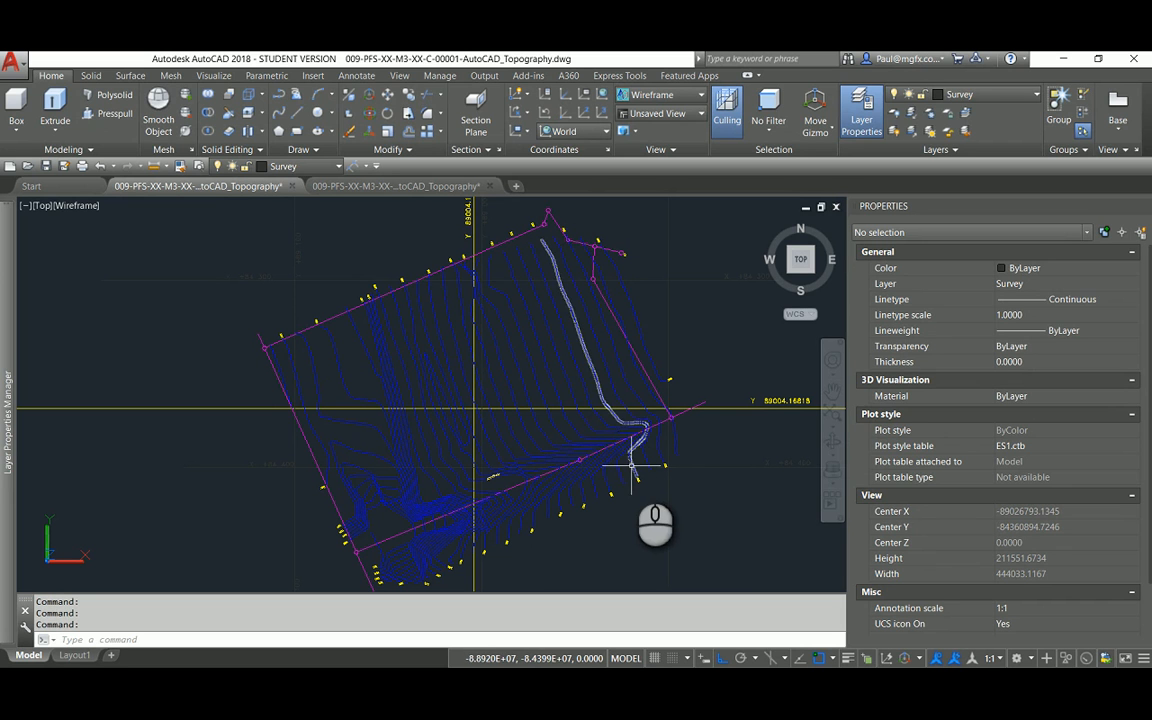
Examine the site's contour lines and the elevation labels along the upper property boundary
{"action": "mouse_move", "coordinate": [613, 451]}
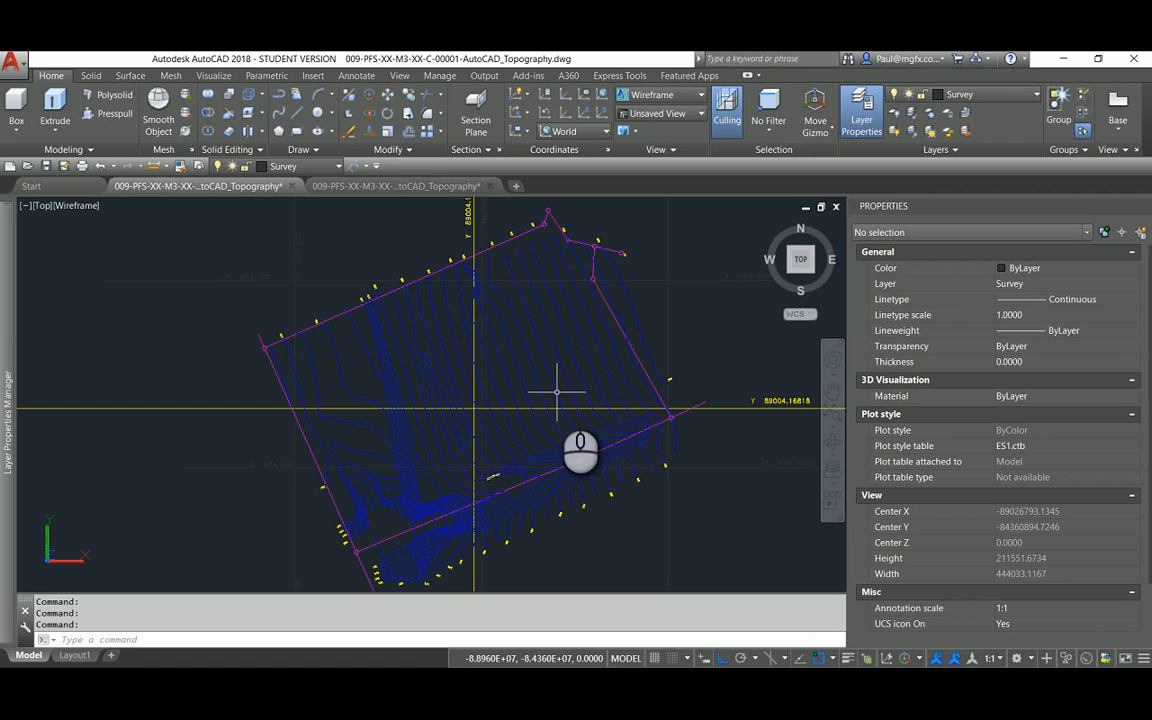
{"action": "mouse_move", "coordinate": [557, 390]}
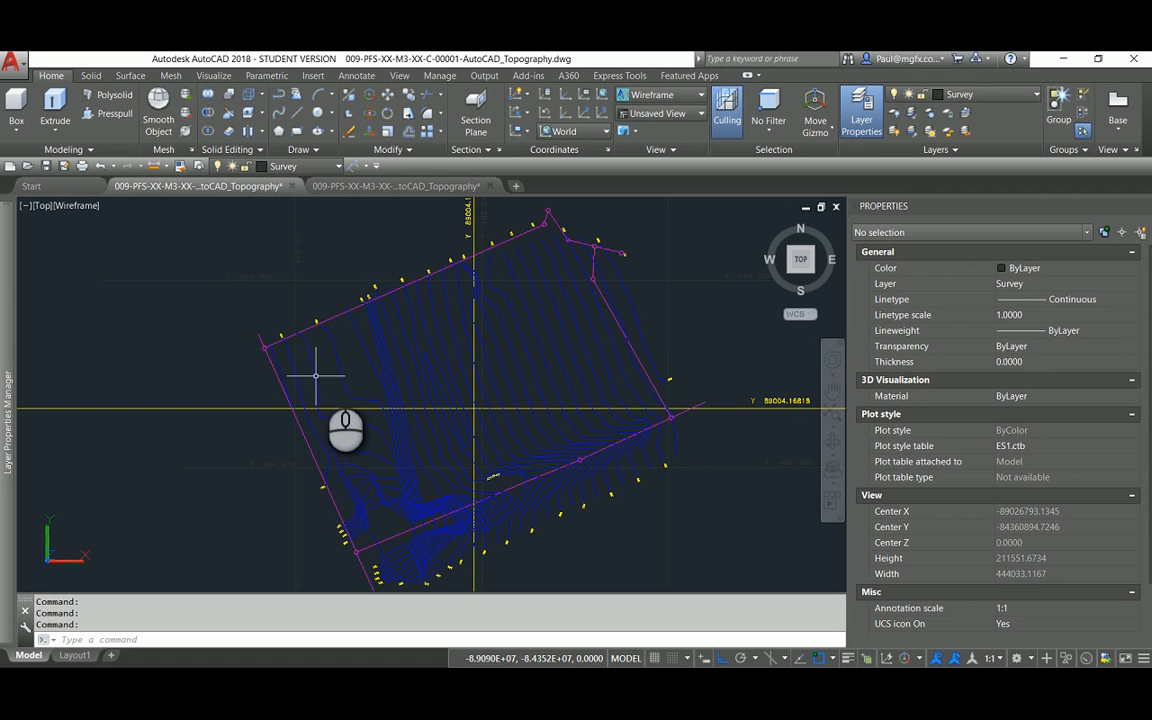
{"action": "left_click", "coordinate": [298, 149]}
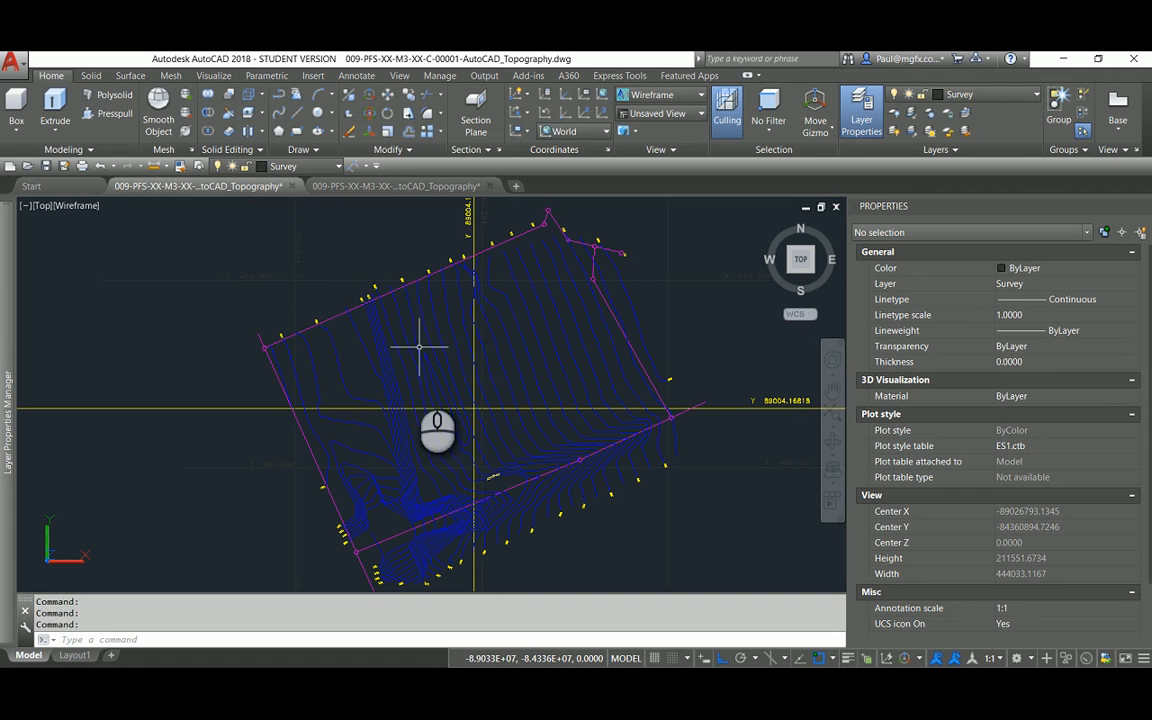
{"action": "mouse_move", "coordinate": [435, 430]}
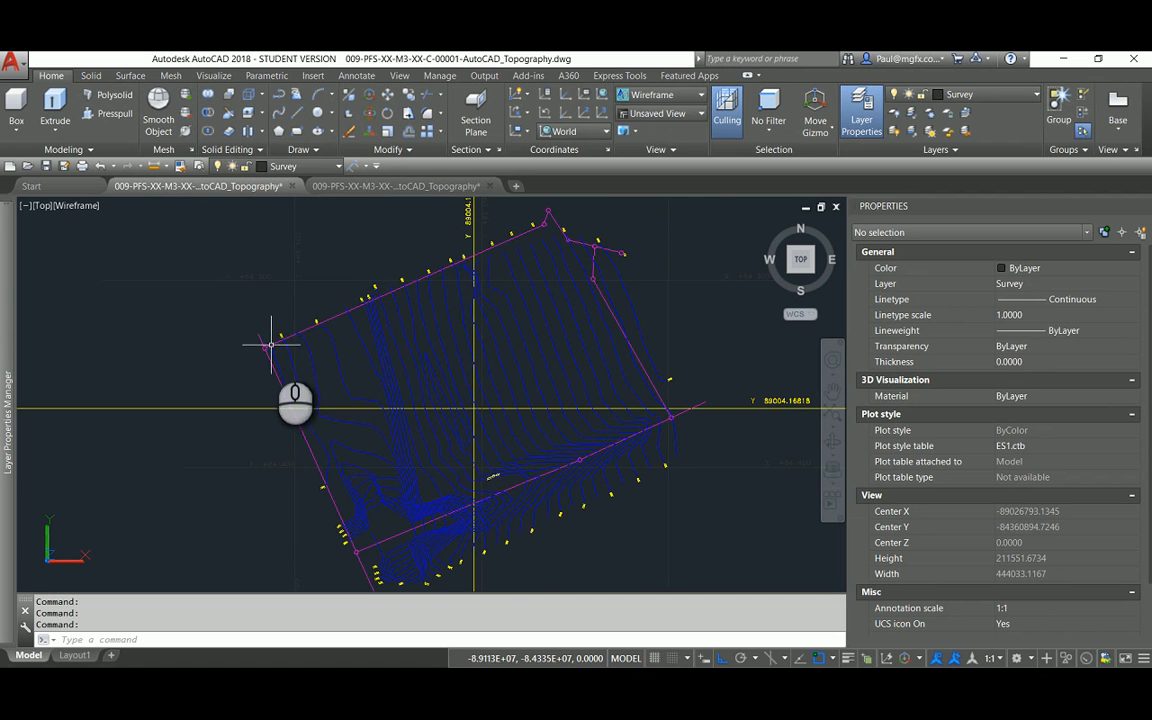
{"action": "scroll", "coordinate": [270, 340], "scroll_direction": "up", "scroll_amount": 3}
{"action": "scroll", "coordinate": [360, 305], "scroll_direction": "up", "scroll_amount": 5}
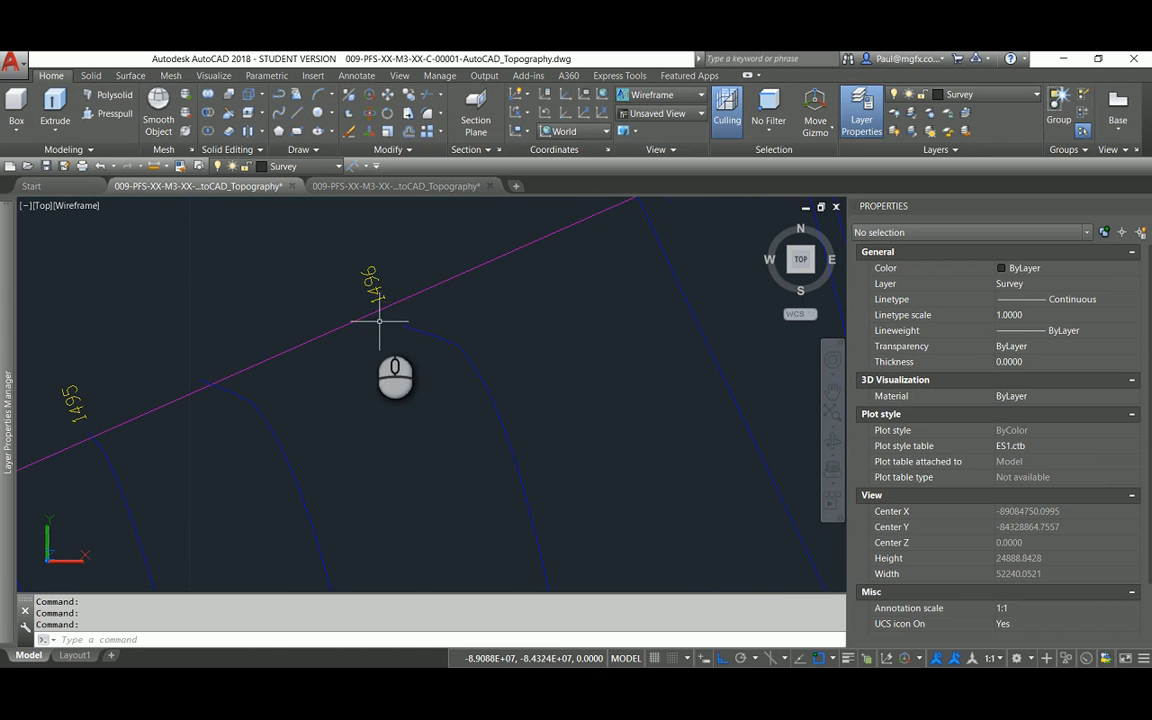
{"action": "scroll", "coordinate": [379, 325], "scroll_direction": "down", "scroll_amount": 7}
{"action": "middle_click_drag", "start_coordinate": [379, 329], "coordinate": [331, 316]}
{"action": "scroll", "coordinate": [318, 308], "scroll_direction": "up", "scroll_amount": 3}
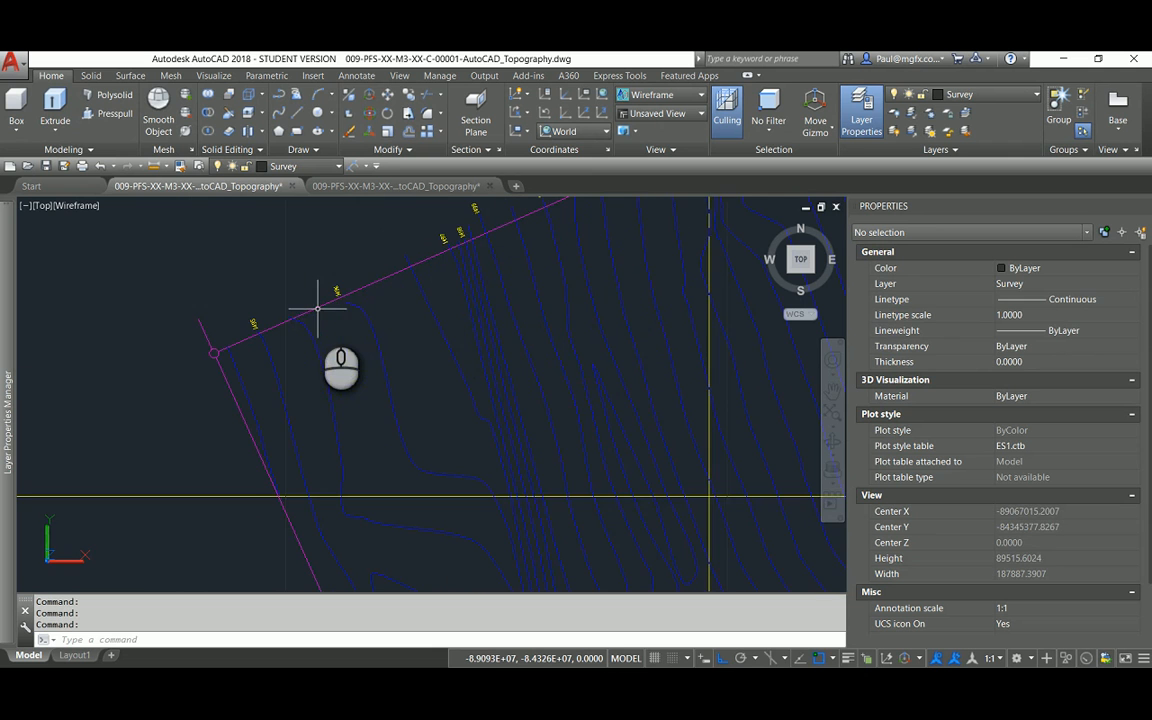
{"action": "scroll", "coordinate": [364, 292], "scroll_direction": "up", "scroll_amount": 3}
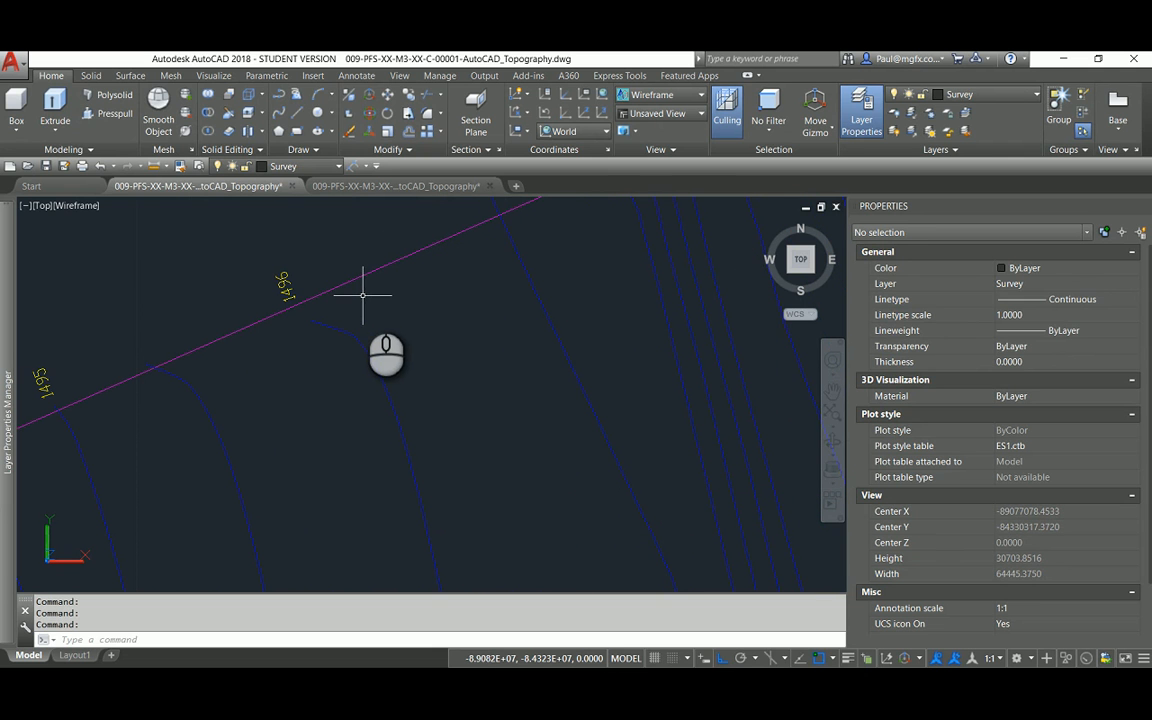
{"action": "scroll", "coordinate": [375, 324], "scroll_direction": "down", "scroll_amount": 2}
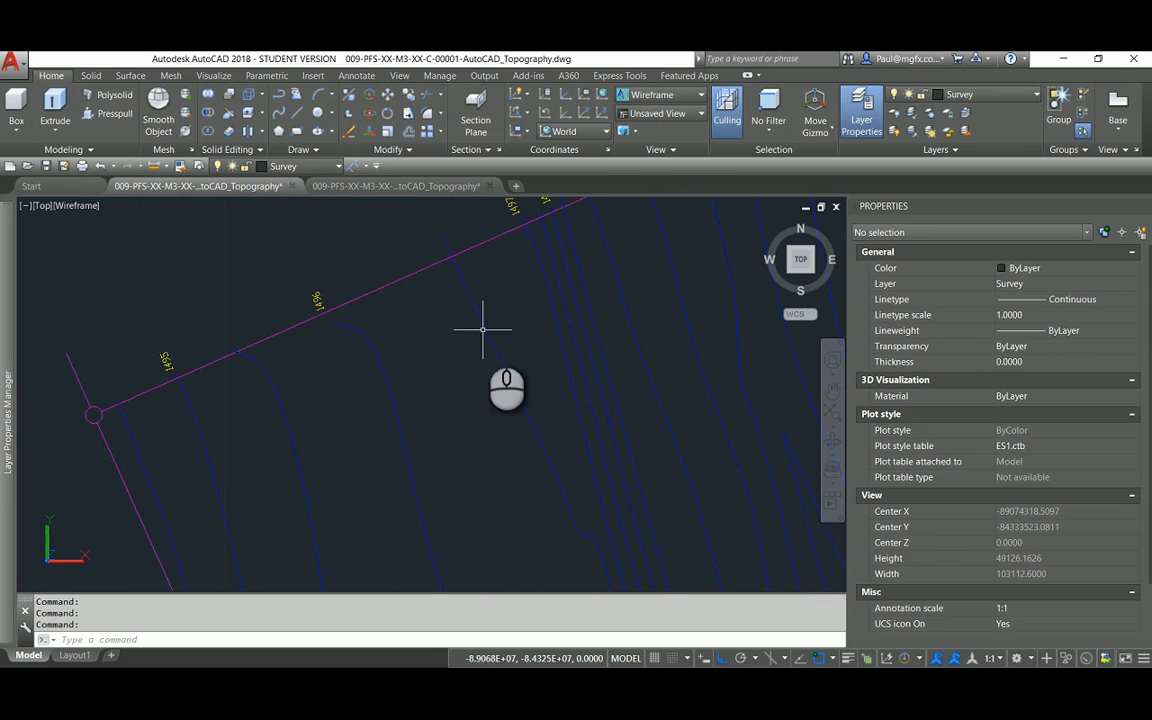
{"action": "middle_click_drag", "start_coordinate": [484, 328], "coordinate": [398, 299]}
{"action": "scroll", "coordinate": [482, 330], "scroll_direction": "down", "scroll_amount": 2}
{"action": "scroll", "coordinate": [522, 329], "scroll_direction": "down", "scroll_amount": 2}
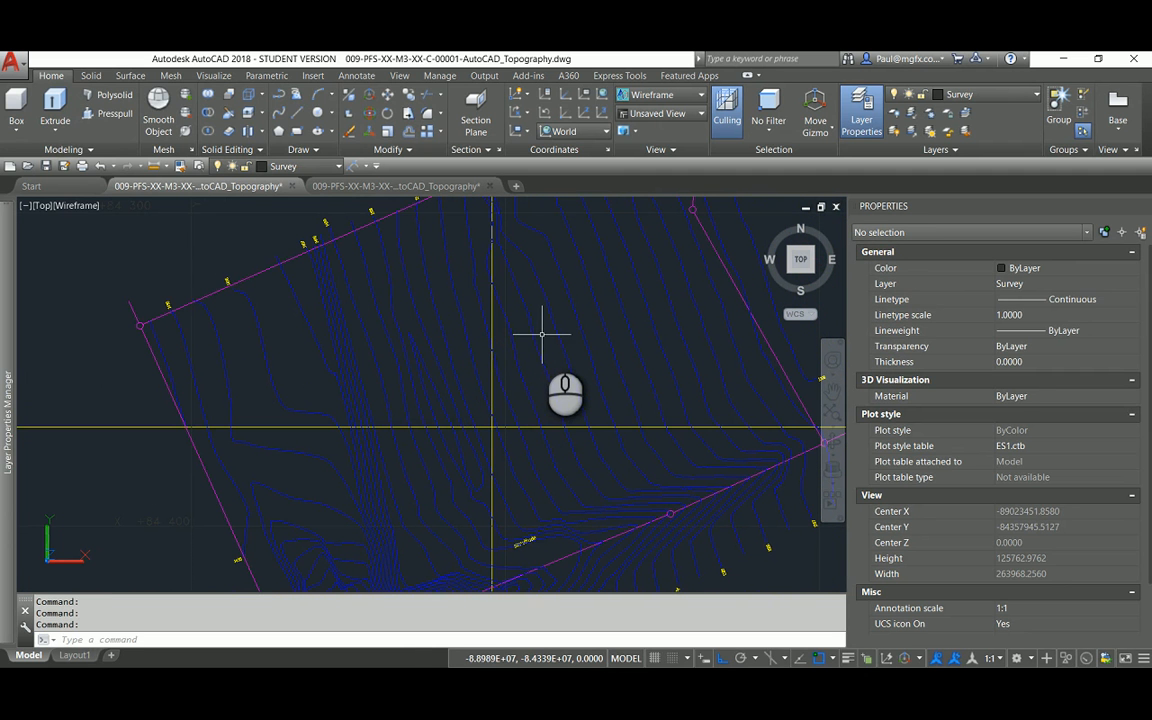
{"action": "scroll", "coordinate": [540, 330], "scroll_direction": "down", "scroll_amount": 3}
{"action": "scroll", "coordinate": [532, 336], "scroll_direction": "up", "scroll_amount": 2}
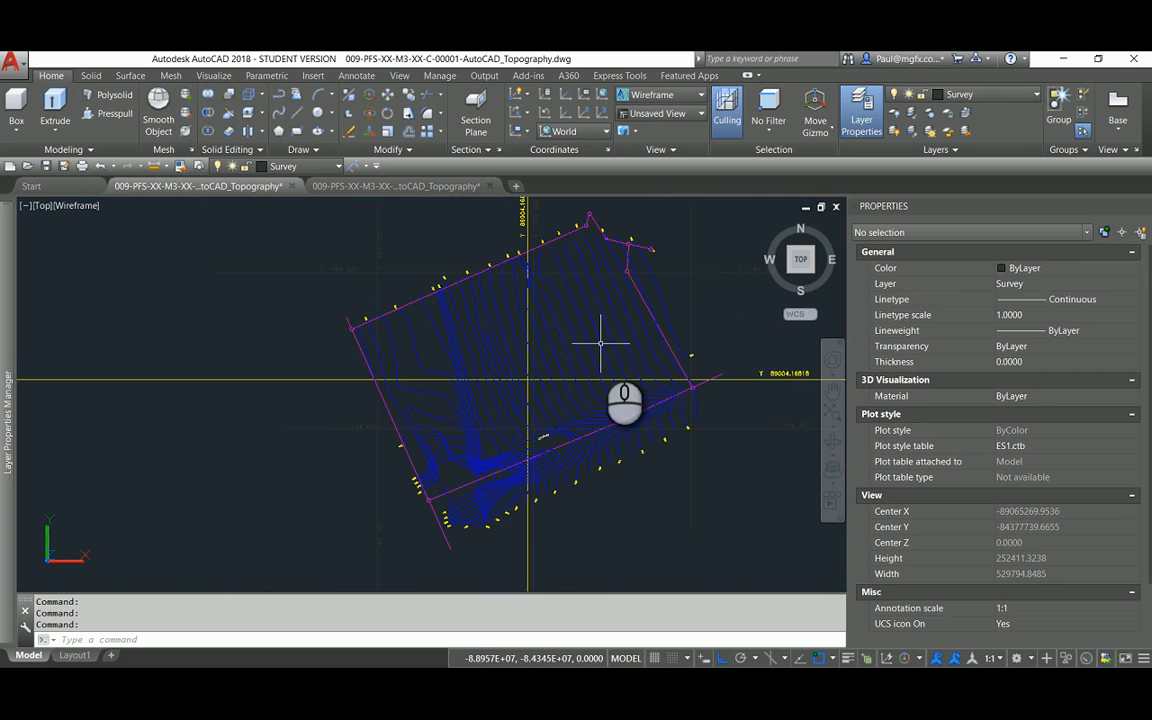
{"action": "scroll", "coordinate": [590, 343], "scroll_direction": "down", "scroll_amount": 2}
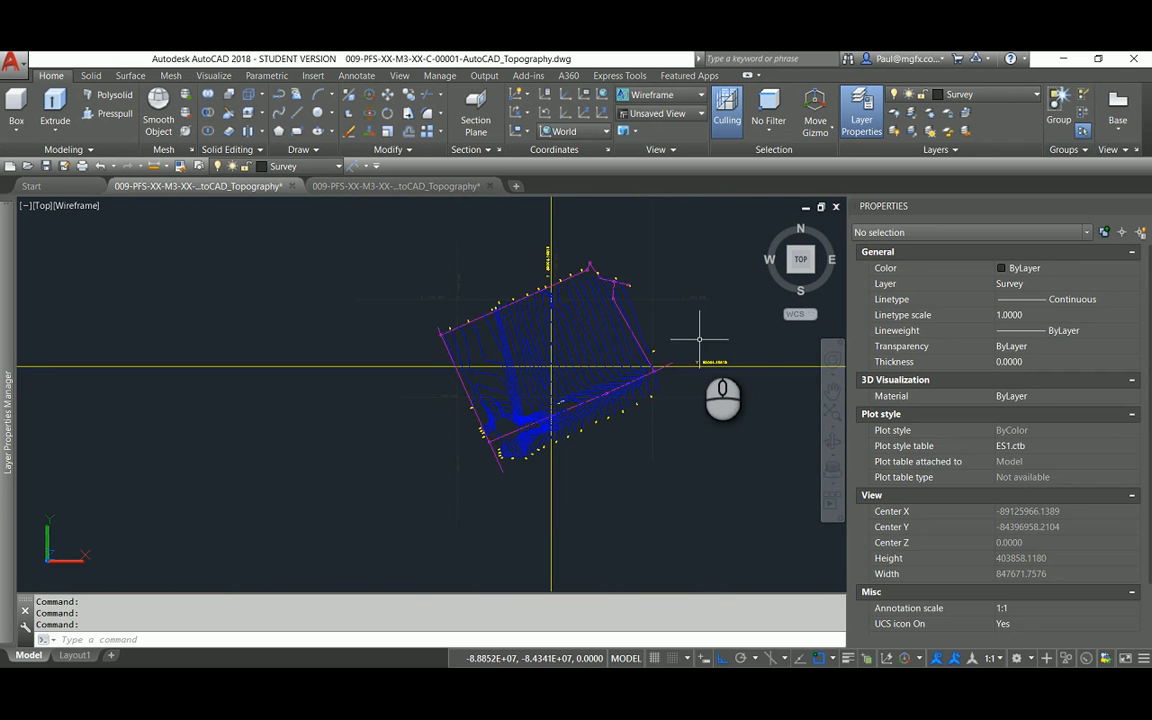
{"action": "scroll", "coordinate": [458, 389], "scroll_direction": "down", "scroll_amount": 3}
{"action": "middle_click_drag", "start_coordinate": [491, 369], "coordinate": [475, 394]}
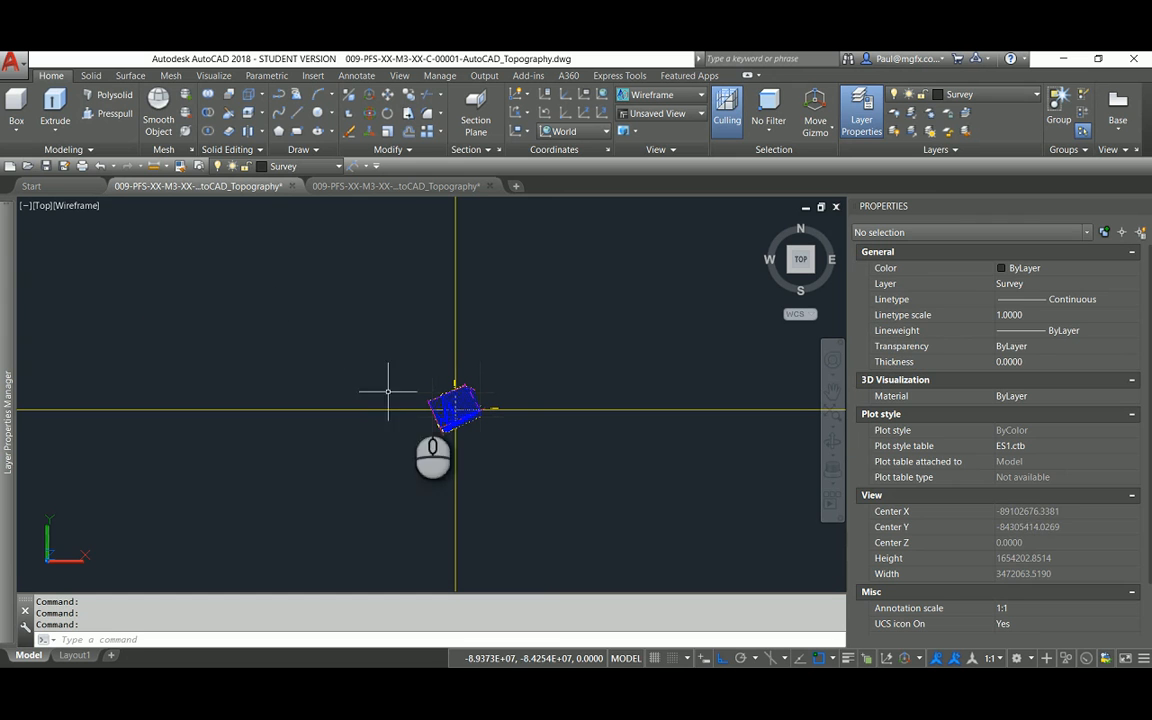
{"action": "scroll", "coordinate": [469, 411], "scroll_direction": "up", "scroll_amount": 3}
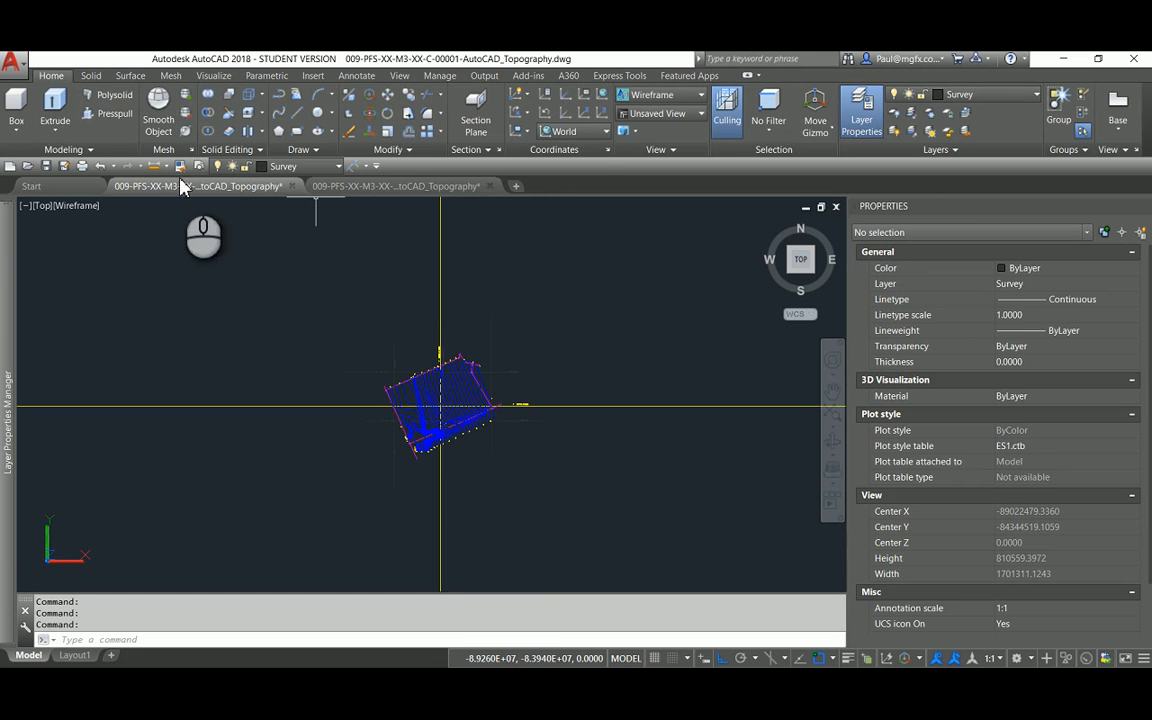
Inspect the contours' height relative to the boundary in the SW isometric and orbited views, and return to the top view with north up
{"action": "left_click", "coordinate": [792, 285]}
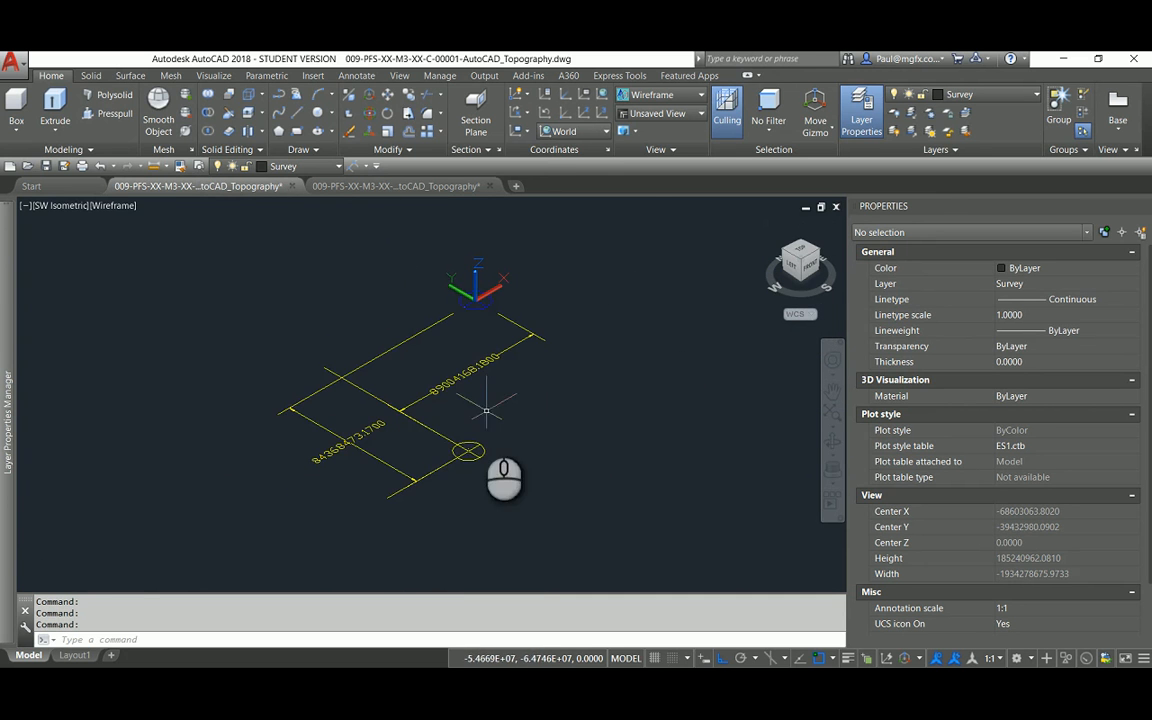
{"action": "scroll", "coordinate": [485, 432], "scroll_direction": "up", "scroll_amount": 5}
{"action": "scroll", "coordinate": [490, 438], "scroll_direction": "up", "scroll_amount": 5}
{"action": "scroll", "coordinate": [440, 316], "scroll_direction": "up", "scroll_amount": 5}
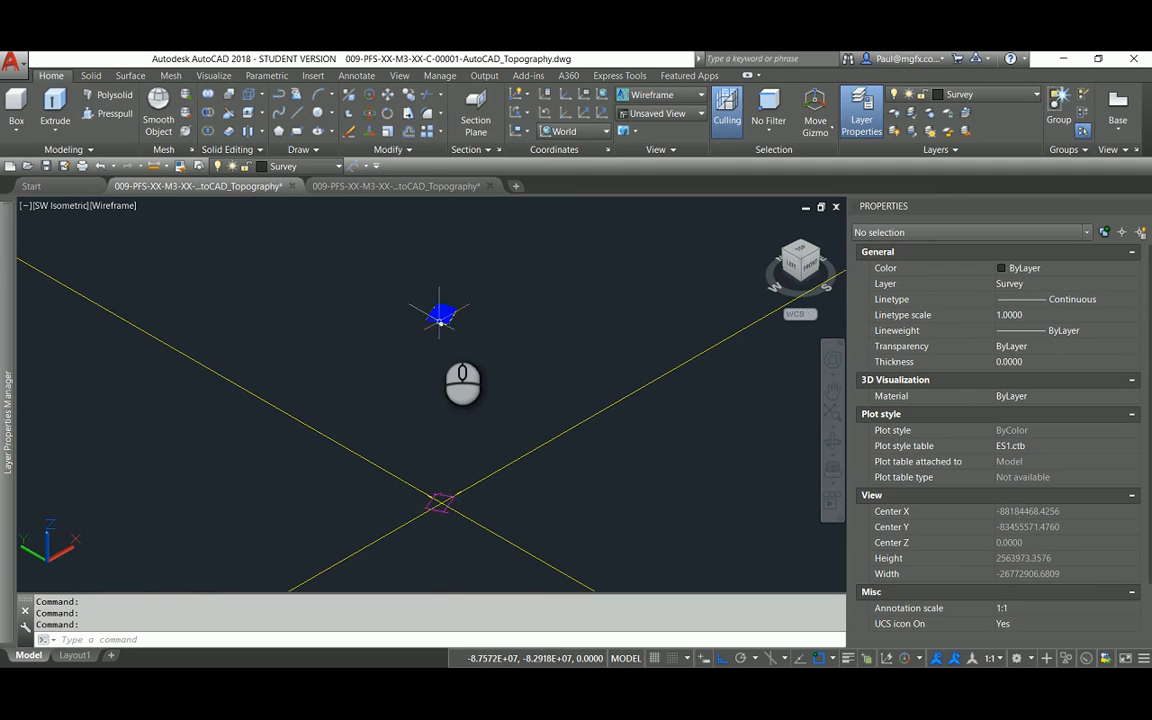
{"action": "scroll", "coordinate": [448, 340], "scroll_direction": "up", "scroll_amount": 9}
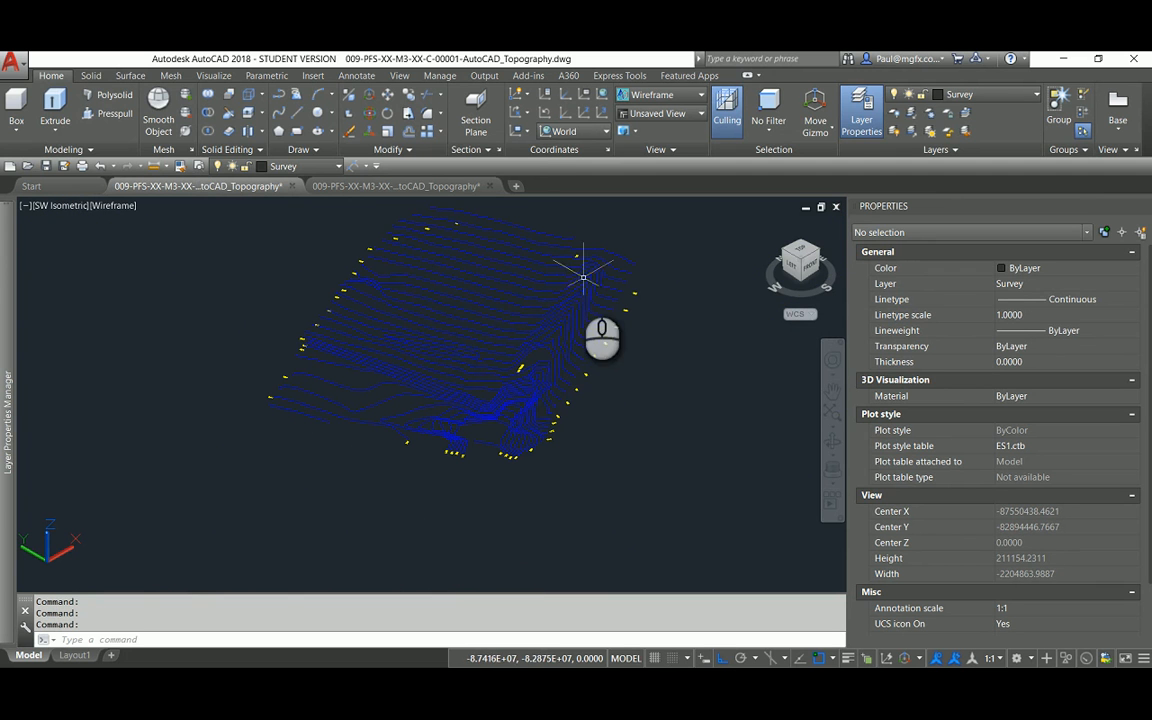
{"action": "middle_click_drag", "start_coordinate": [555, 315], "coordinate": [647, 328], "text": "shift"}
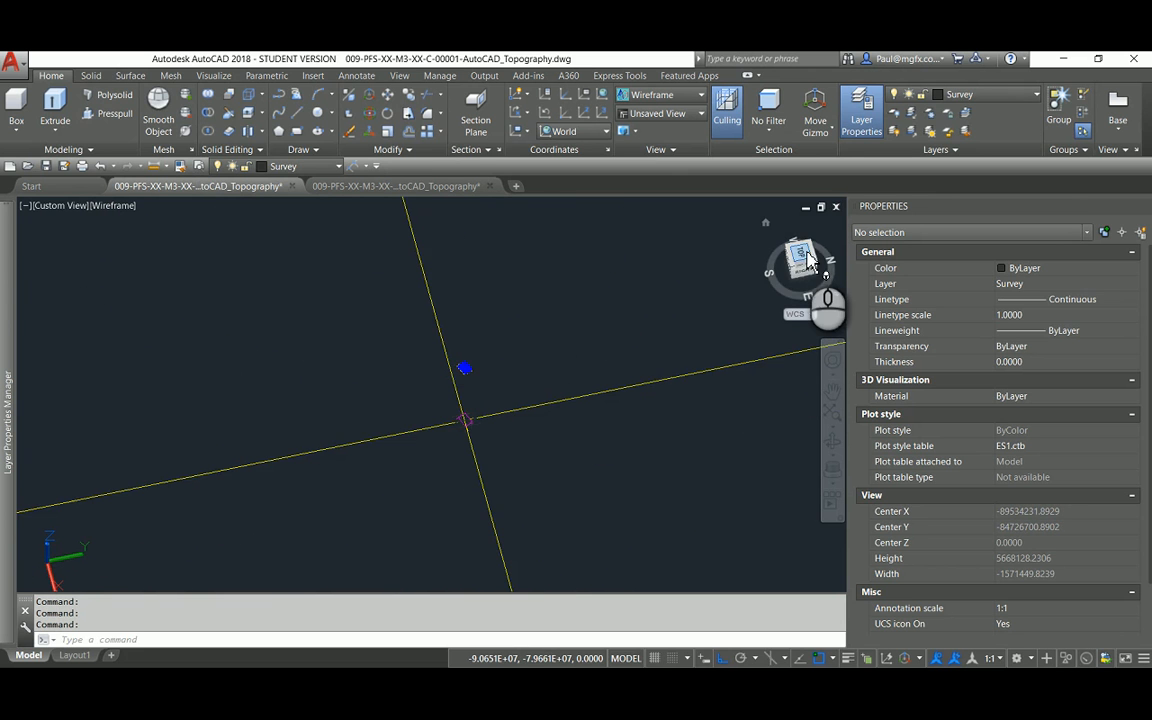
{"action": "left_click", "coordinate": [806, 256]}
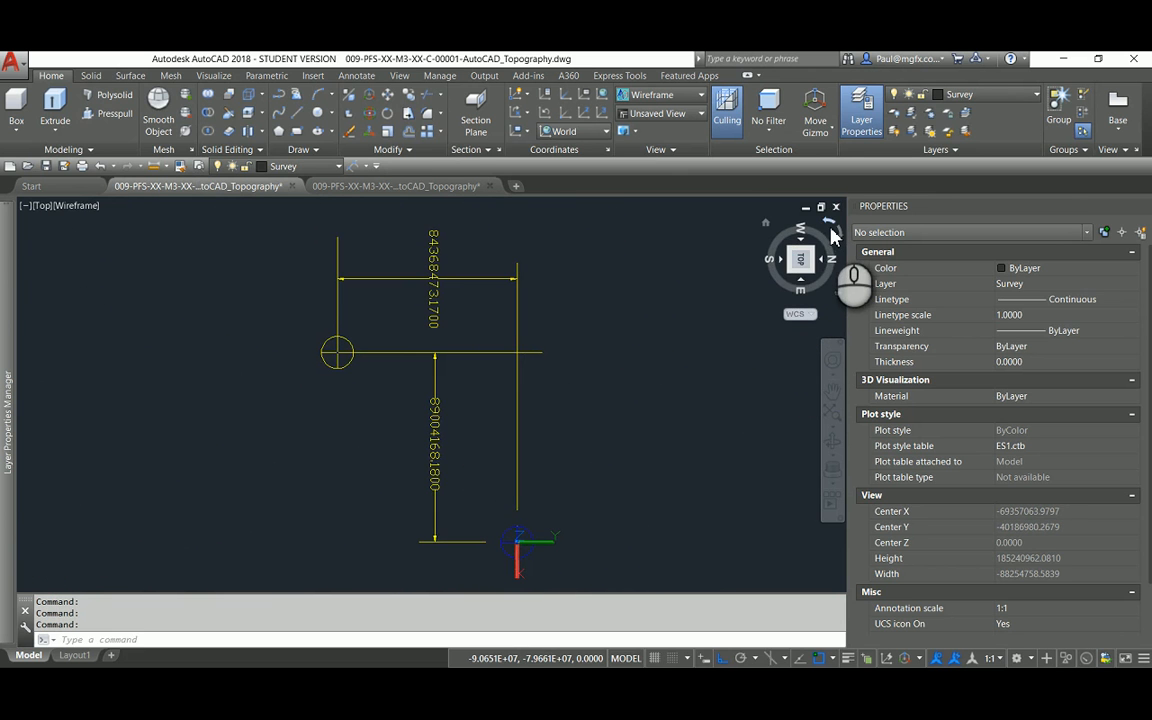
{"action": "left_click", "coordinate": [830, 228]}
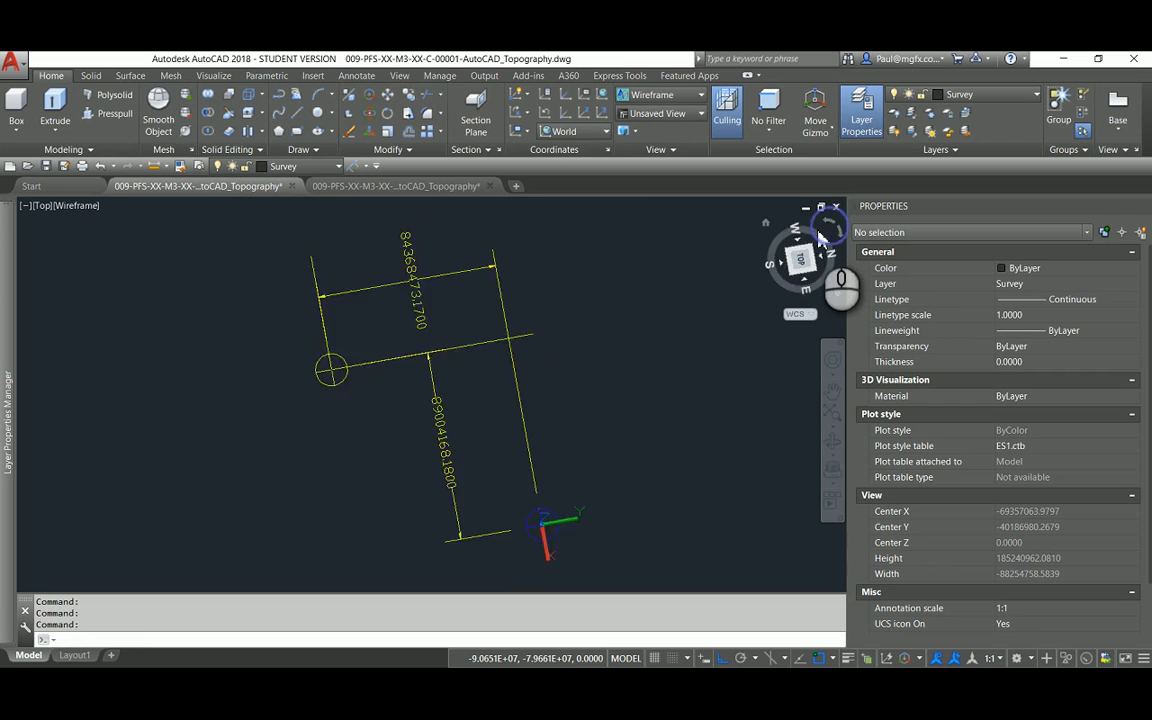
Return to the 009-PFS-XX-M3-XX-C-00001 topography drawing in AutoCAD and examine the offset dimensions between the circled survey location and the world origin
{"action": "left_click", "coordinate": [534, 463]}
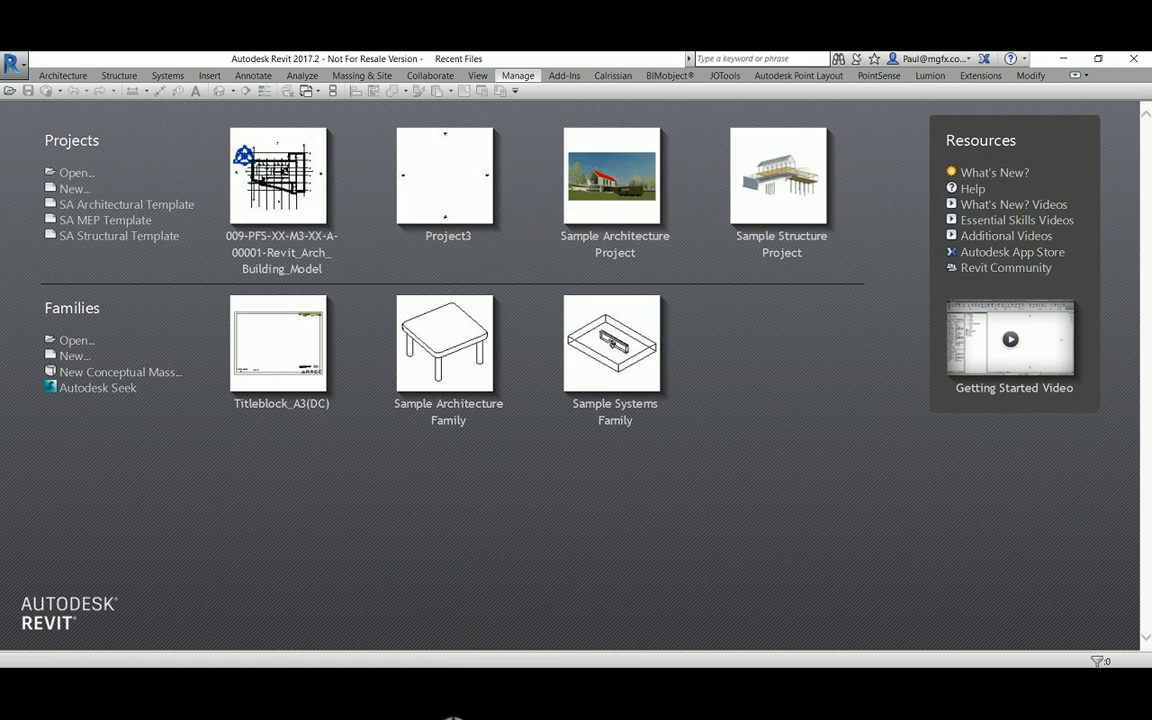
{"action": "mouse_move", "coordinate": [430, 670]}
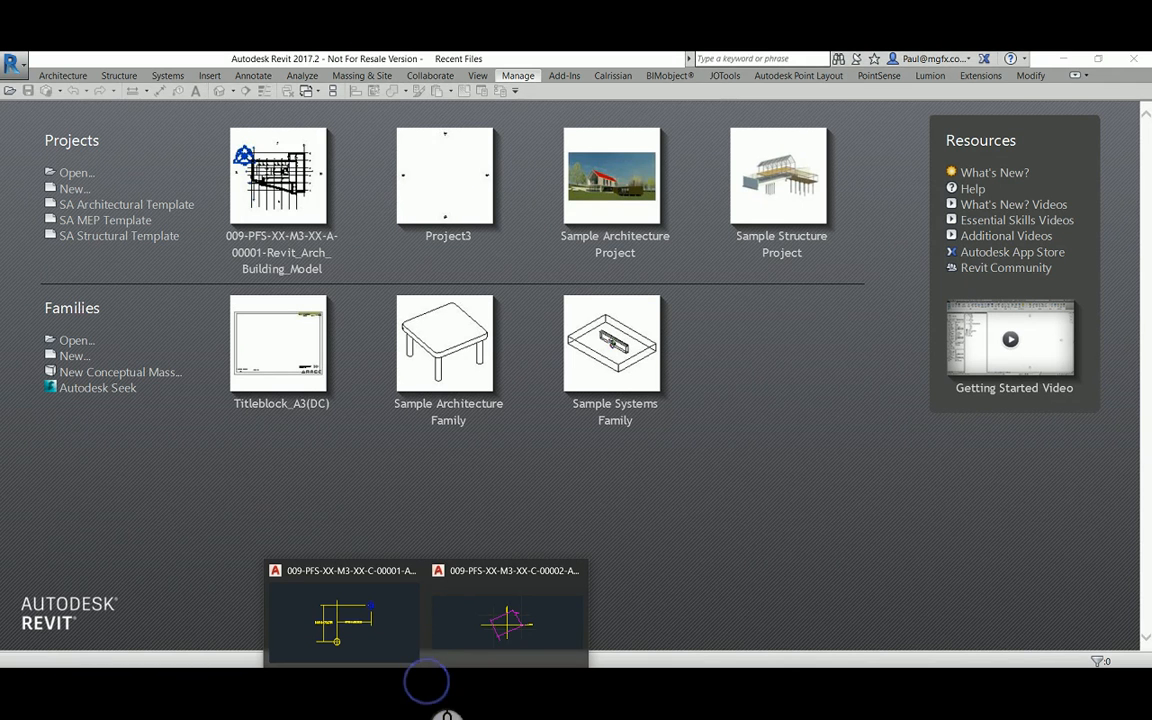
{"action": "left_click", "coordinate": [397, 645]}
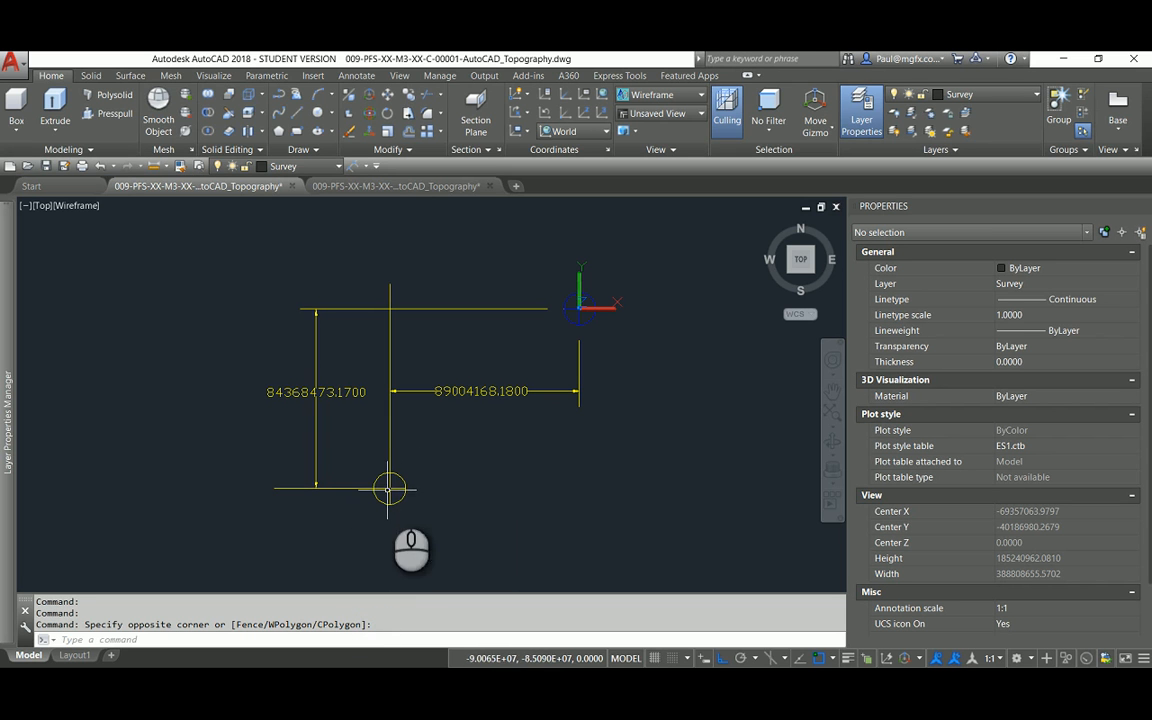
{"action": "left_click", "coordinate": [579, 303]}
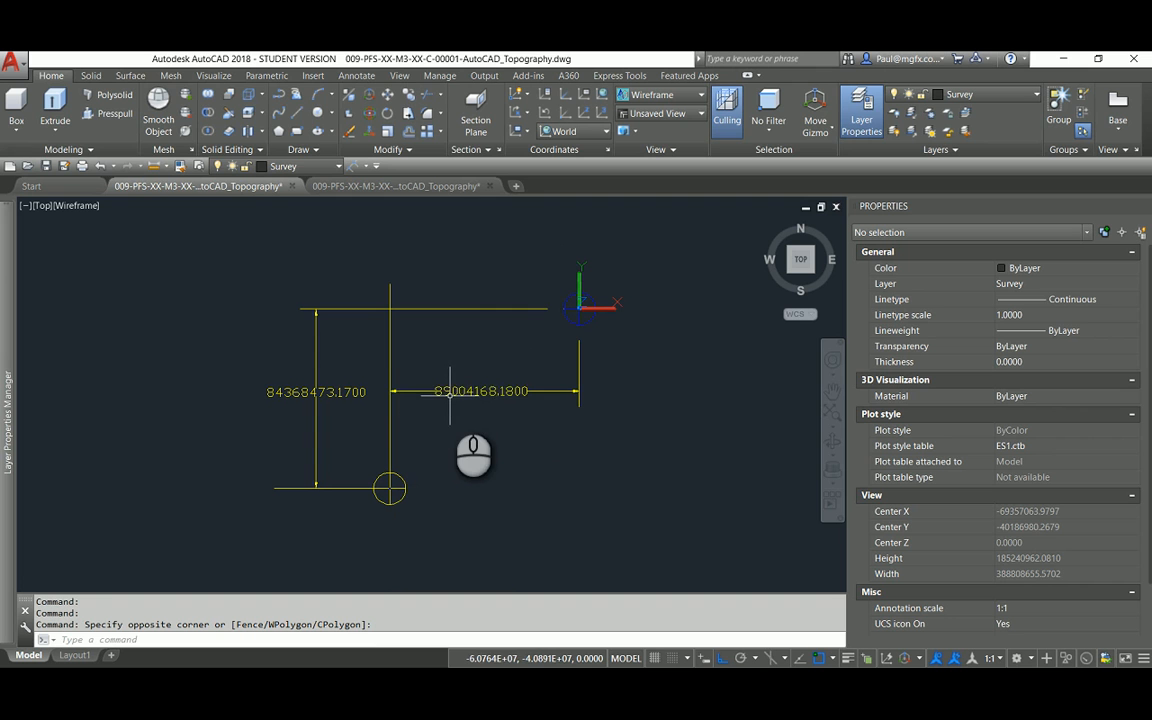
{"action": "mouse_move", "coordinate": [449, 390]}
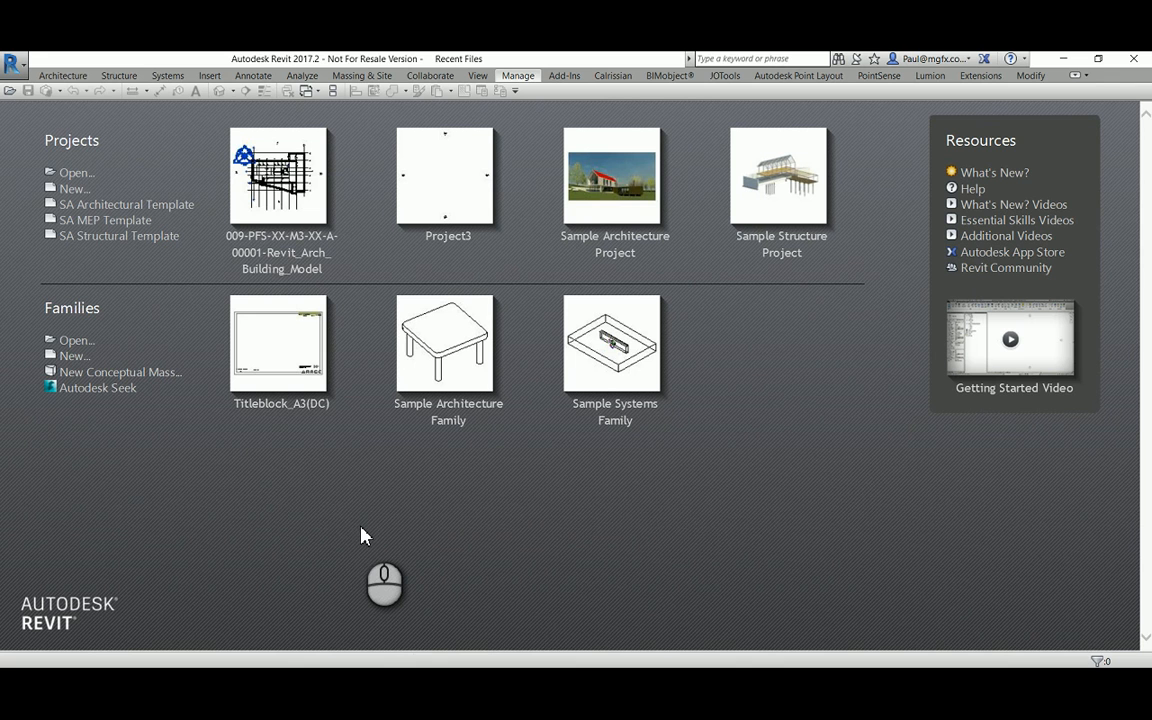
Switch to Revit and create a new project from the SA Architectural Template
{"action": "left_click", "coordinate": [14, 64]}
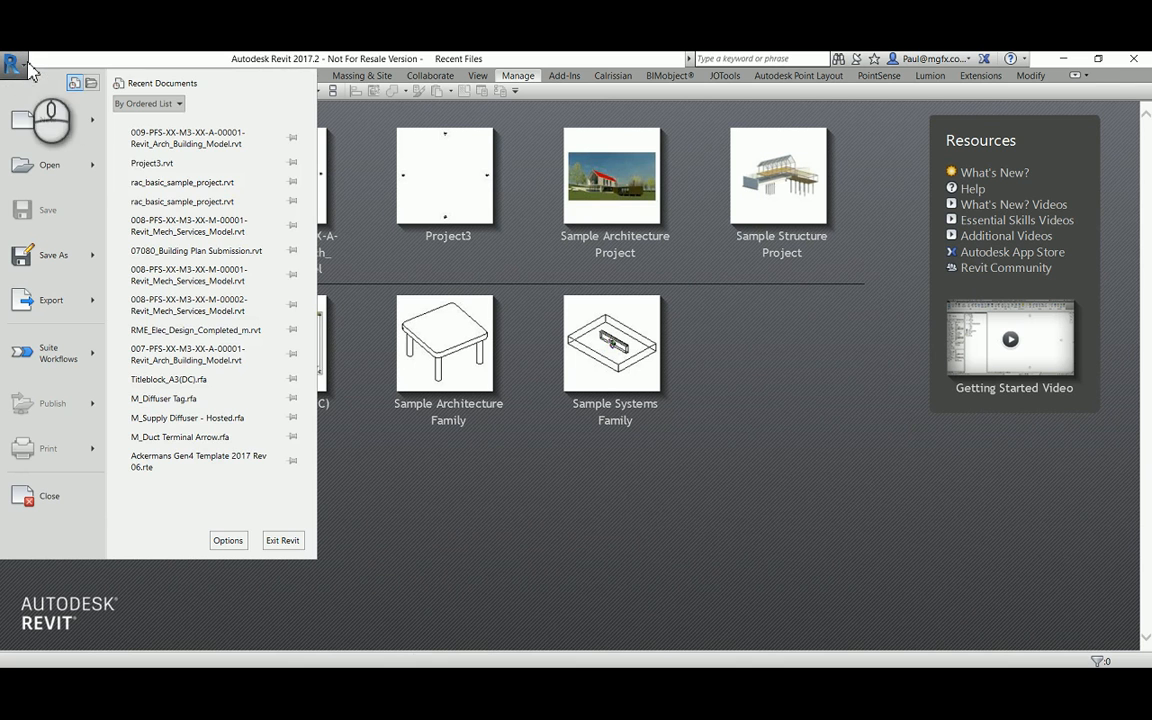
{"action": "mouse_move", "coordinate": [99, 126]}
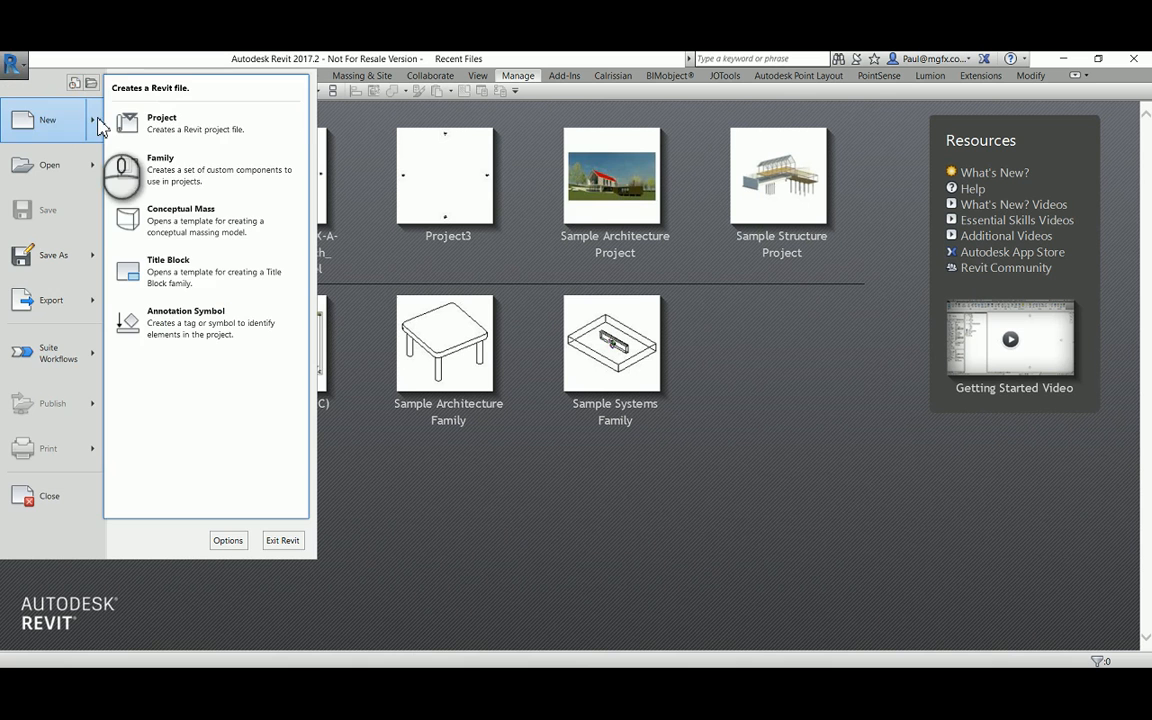
{"action": "left_click", "coordinate": [190, 131]}
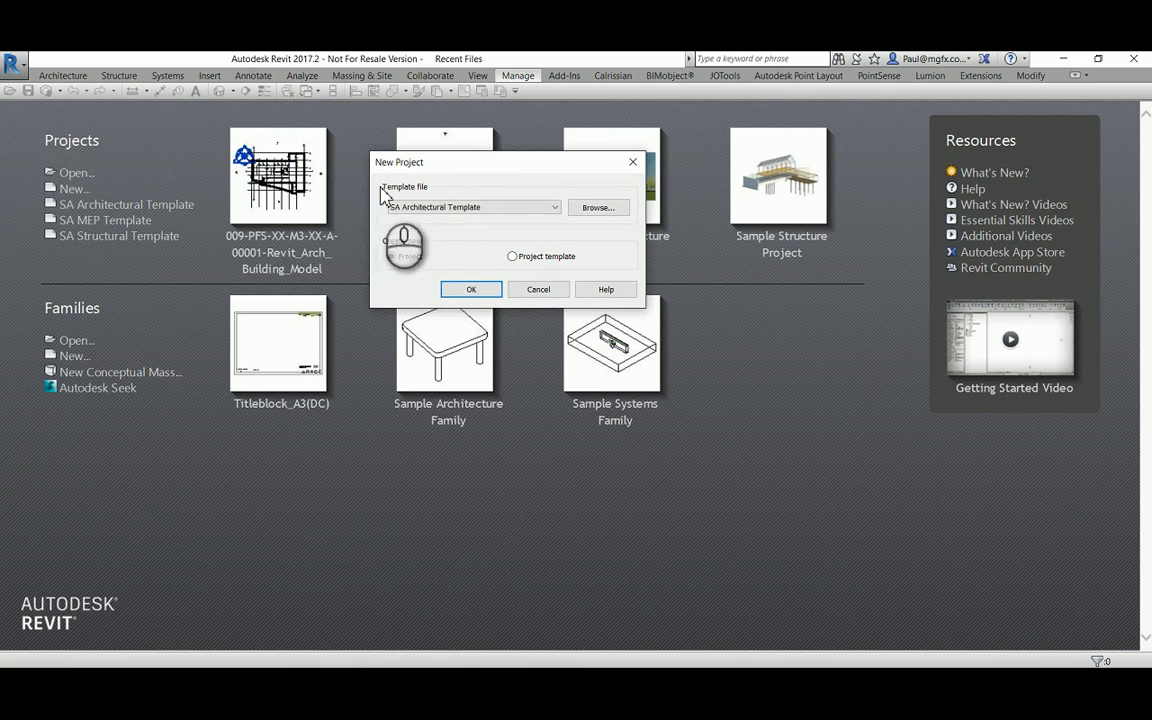
{"action": "left_click", "coordinate": [477, 291]}
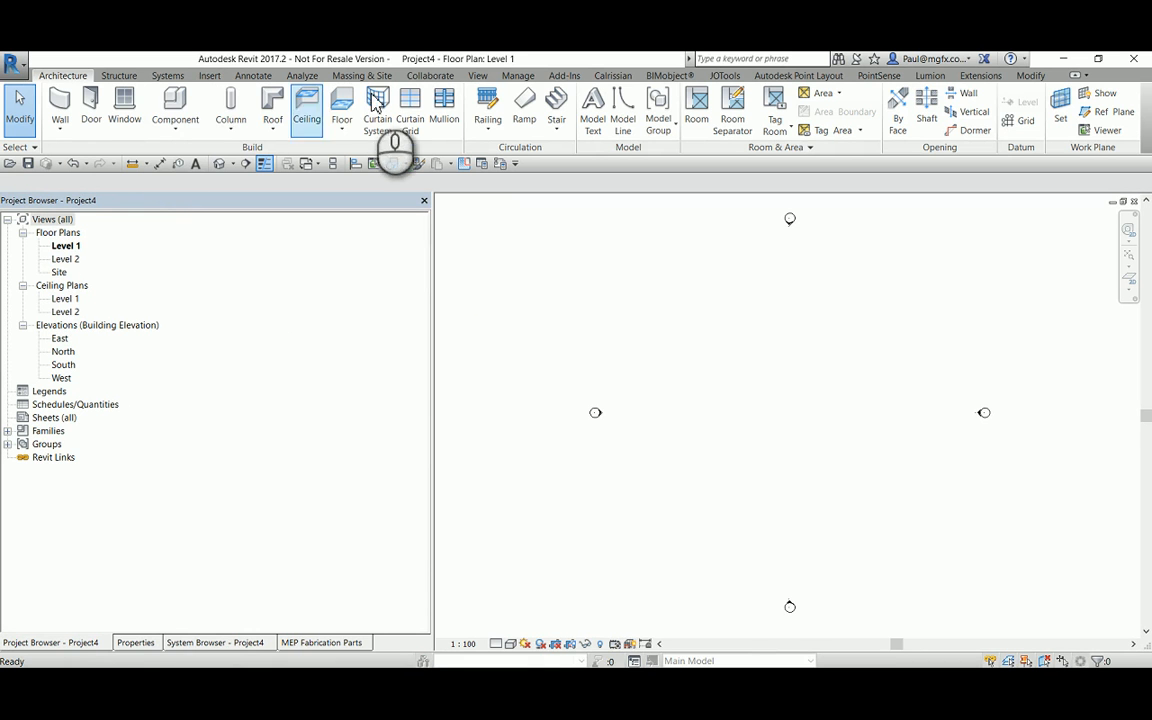
Start linking a CAD file into the Level 1 plan and browse to the CAD_Data folder inside 02-Shared
{"action": "left_click", "coordinate": [209, 77]}
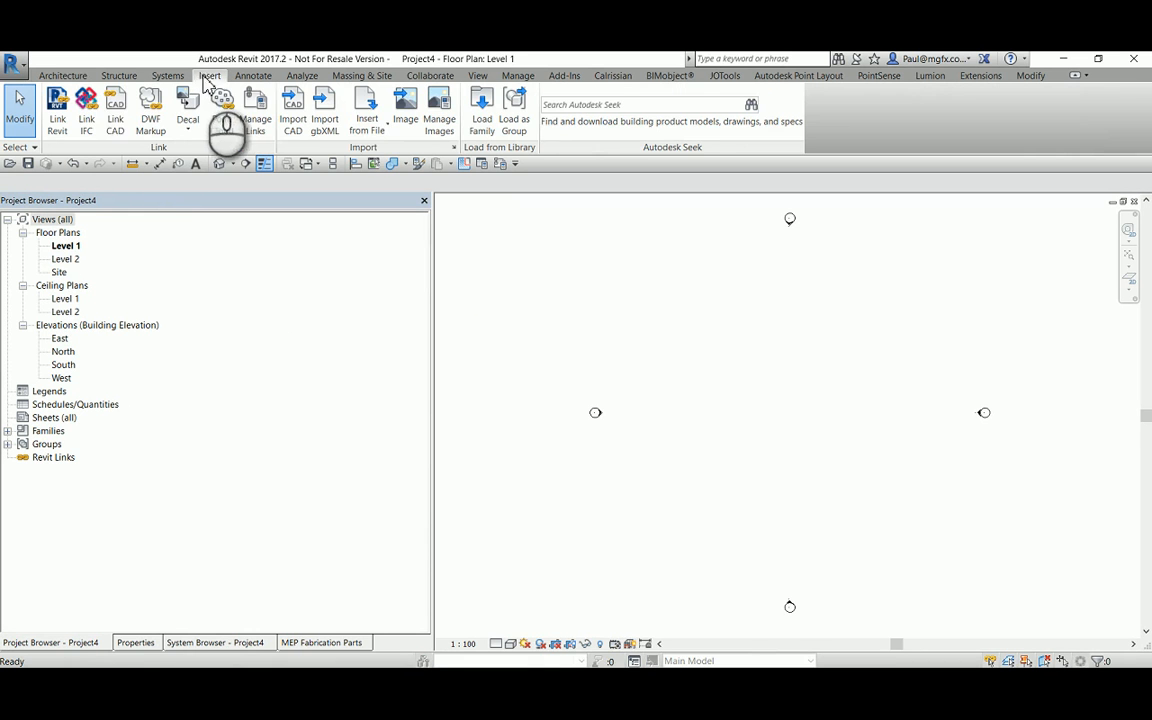
{"action": "left_click", "coordinate": [120, 108]}
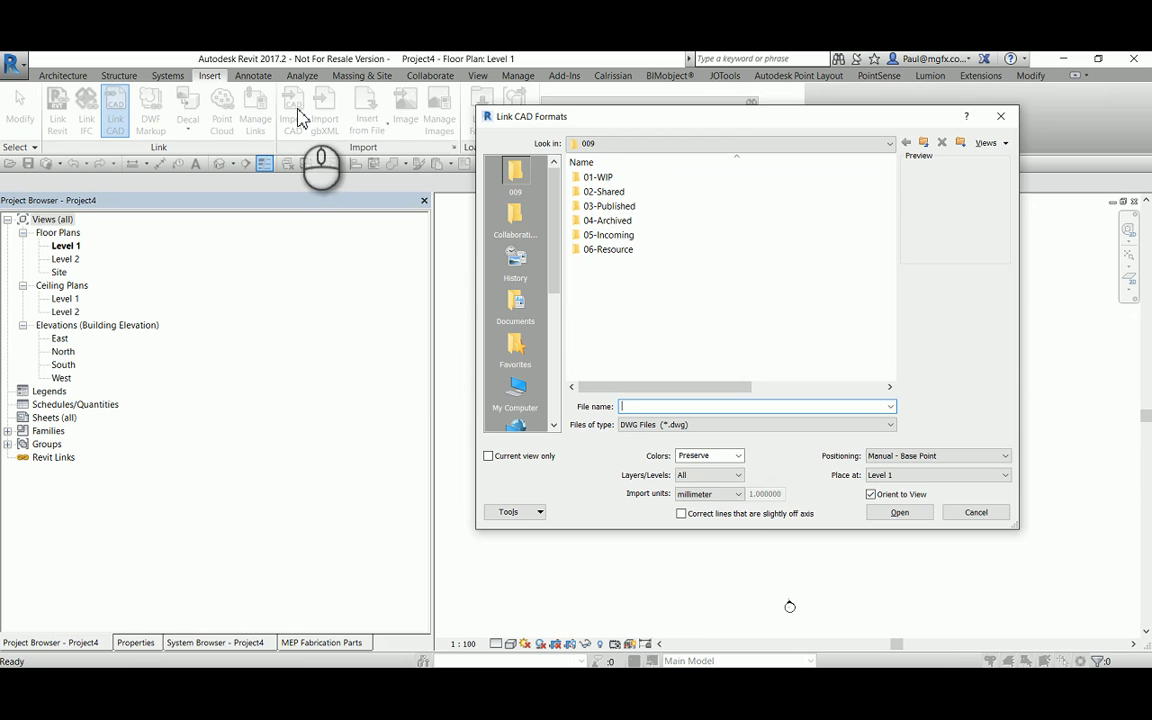
{"action": "left_click_drag", "start_coordinate": [685, 116], "coordinate": [622, 116]}
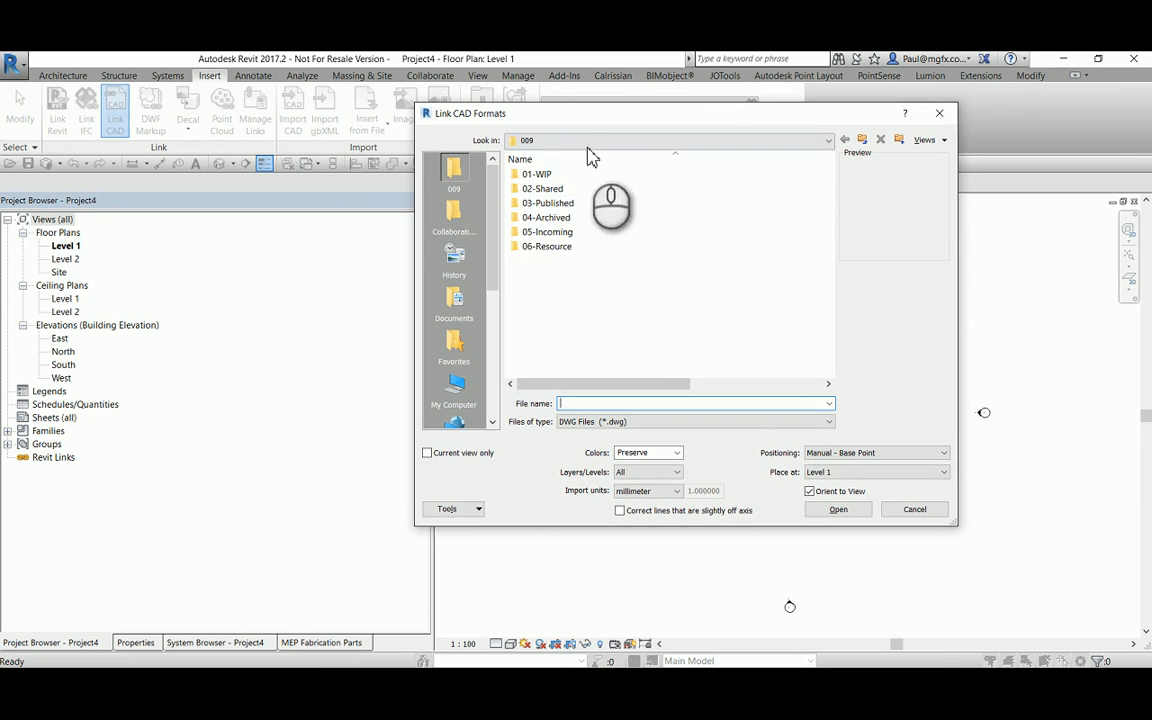
{"action": "double_click", "coordinate": [550, 189]}
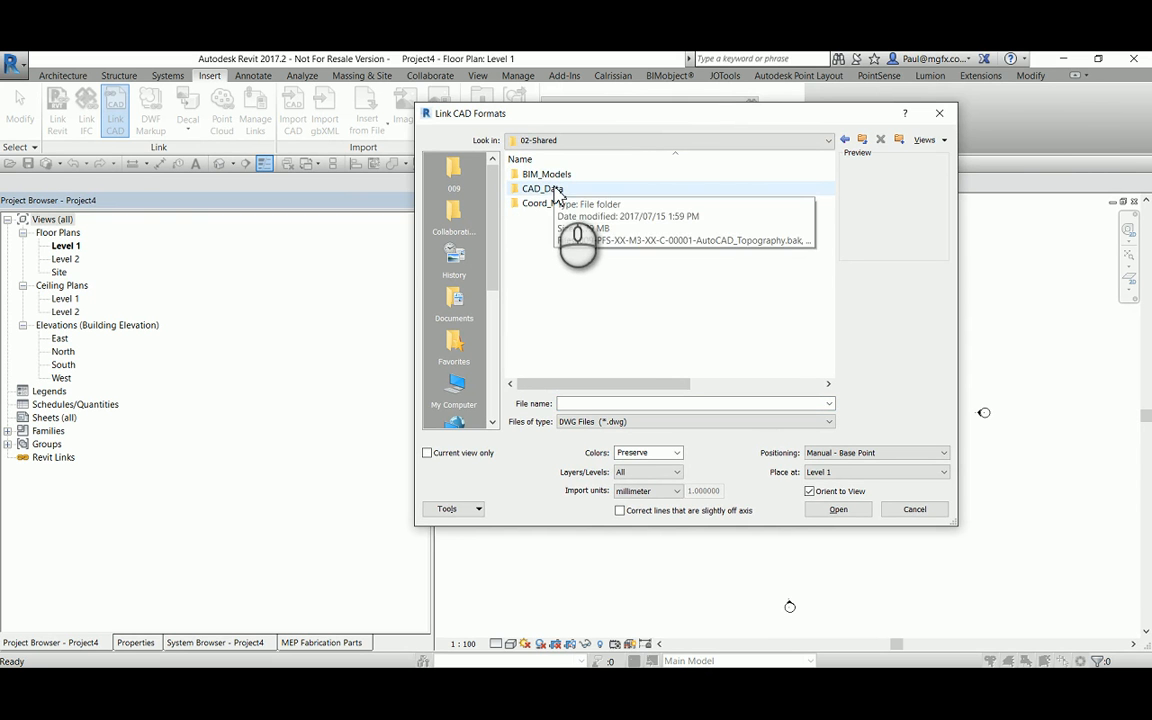
{"action": "double_click", "coordinate": [556, 190]}
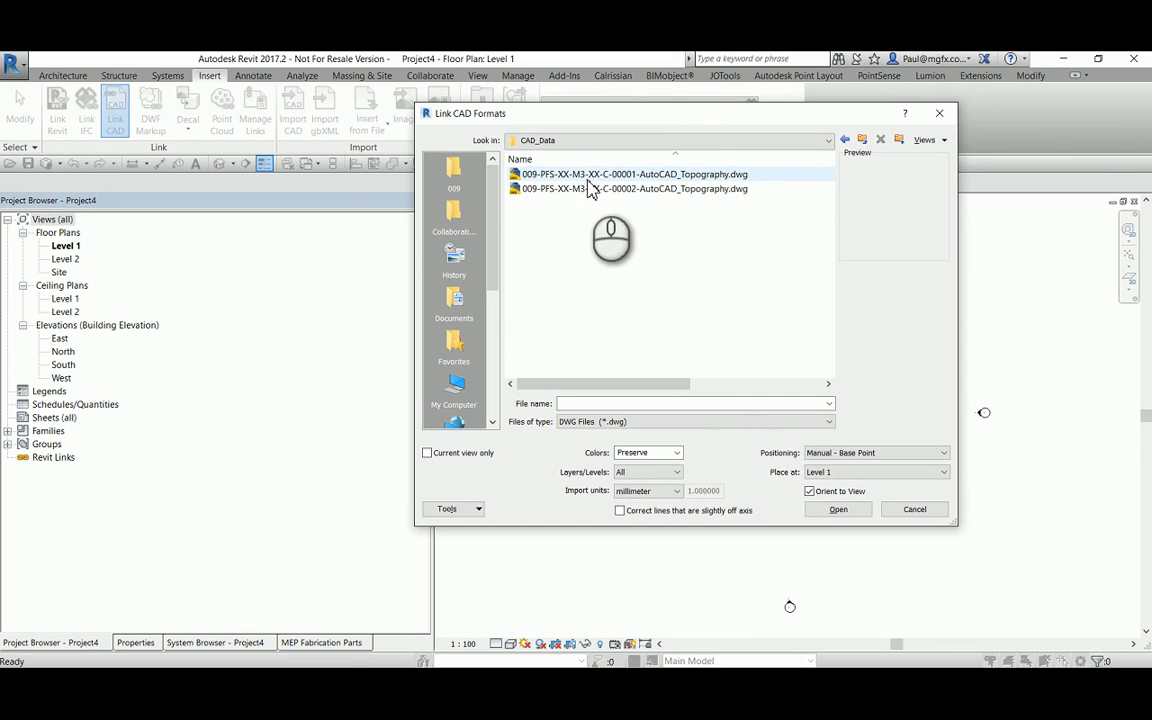
Try to link 009-PFS-XX-M3-XX-C-00001-AutoCAD_Topography.dwg at Level 1 with Manual - Base Point positioning, accepting the extents warnings
{"action": "left_click", "coordinate": [592, 175]}
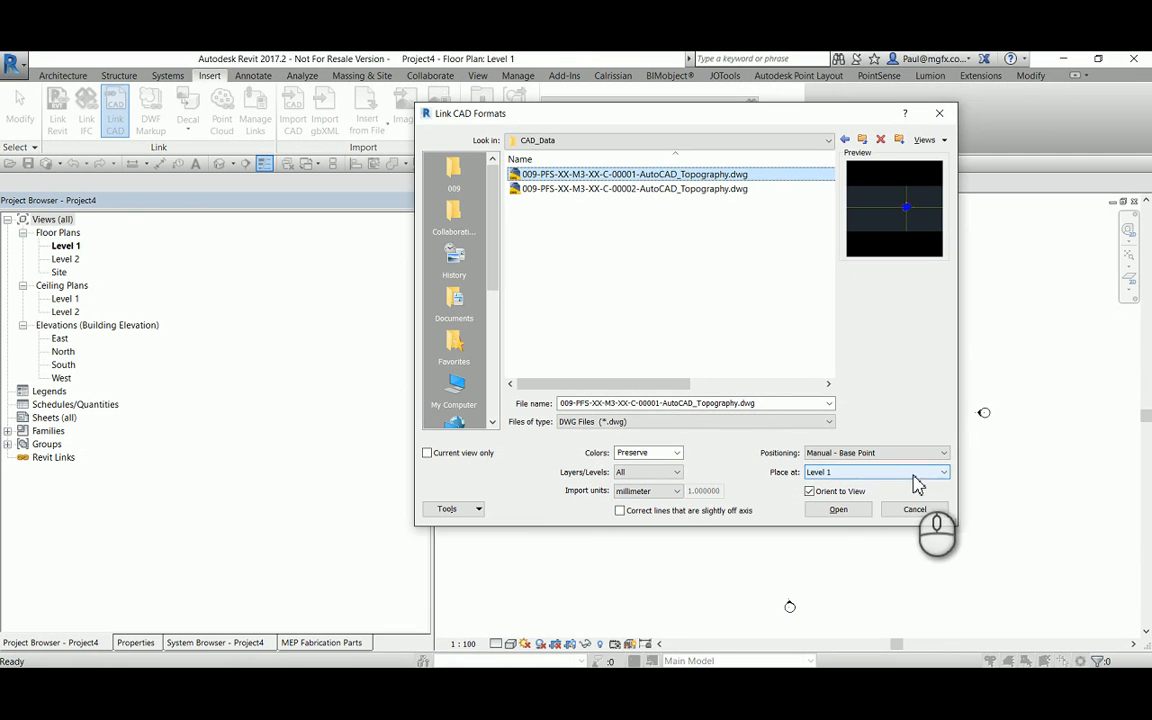
{"action": "left_click", "coordinate": [860, 453]}
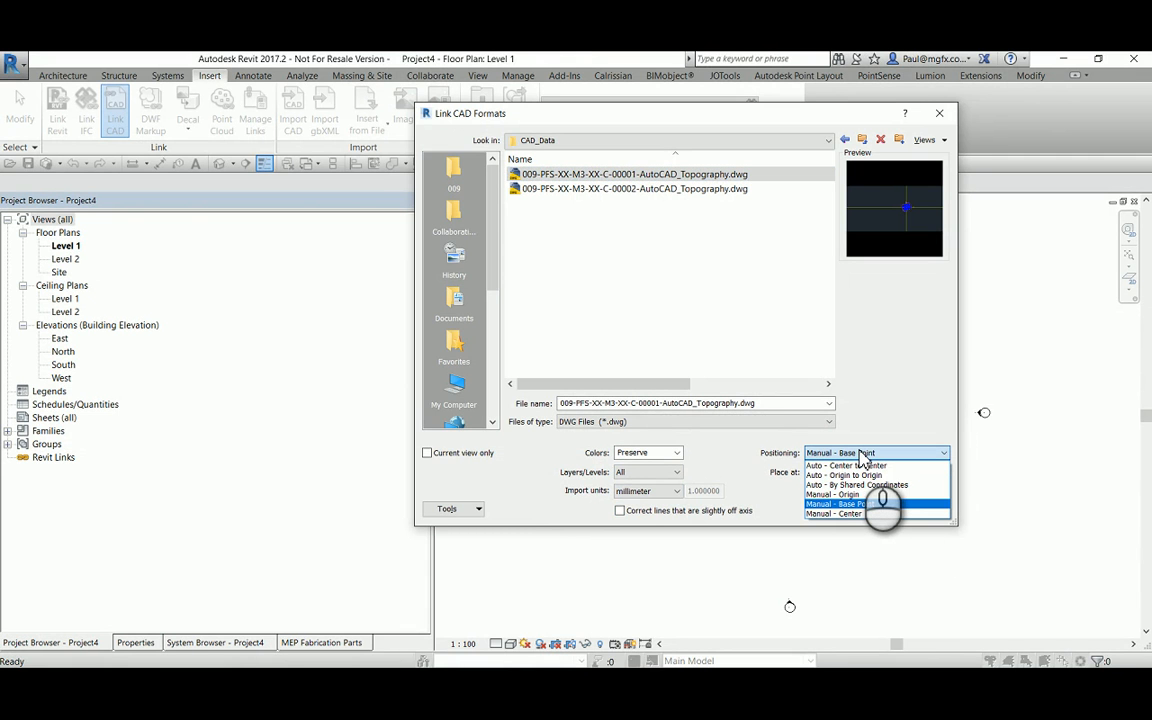
{"action": "left_click", "coordinate": [858, 506]}
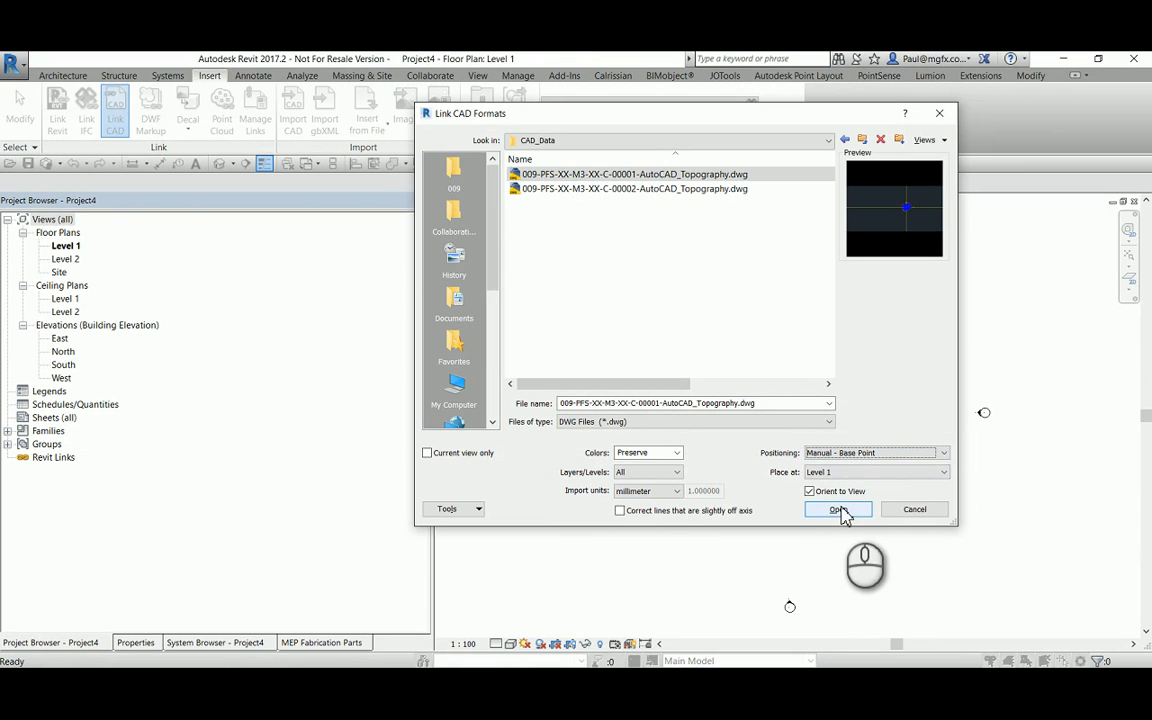
{"action": "left_click", "coordinate": [838, 509]}
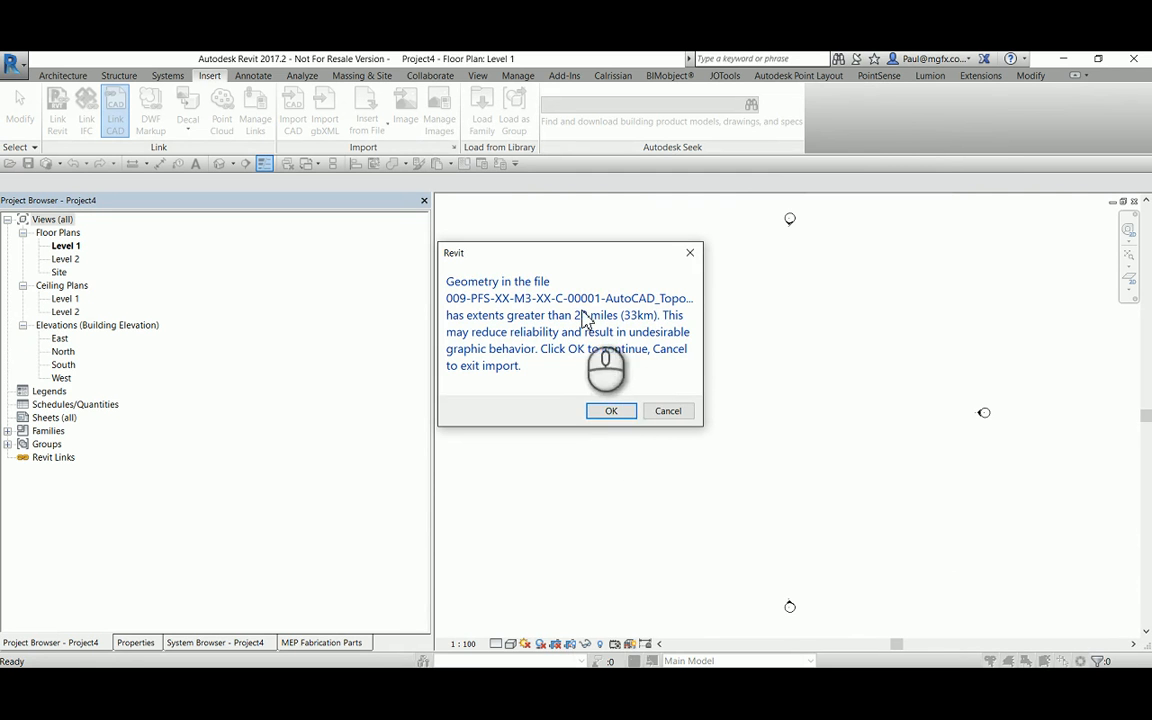
{"action": "left_click", "coordinate": [612, 412]}
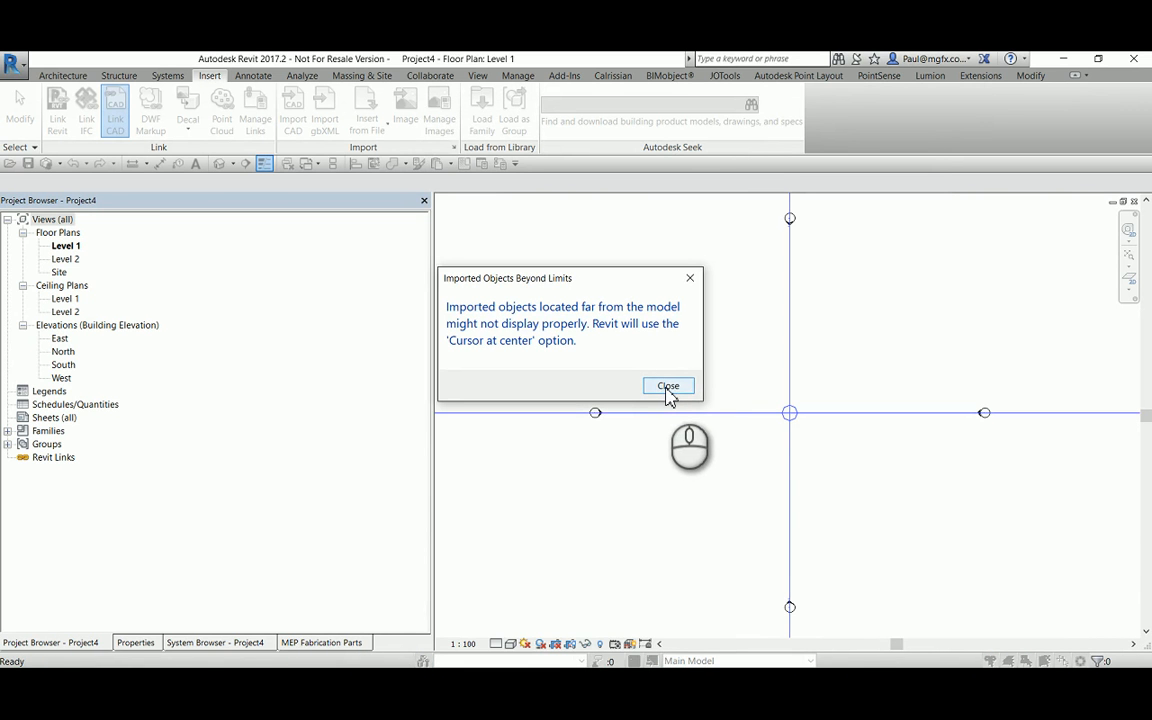
{"action": "left_click", "coordinate": [668, 388]}
Examine the unplaced survey drawing's extents and offset dimensions in the Level 1 plan
{"action": "scroll", "coordinate": [710, 424], "scroll_direction": "down", "scroll_amount": 8}
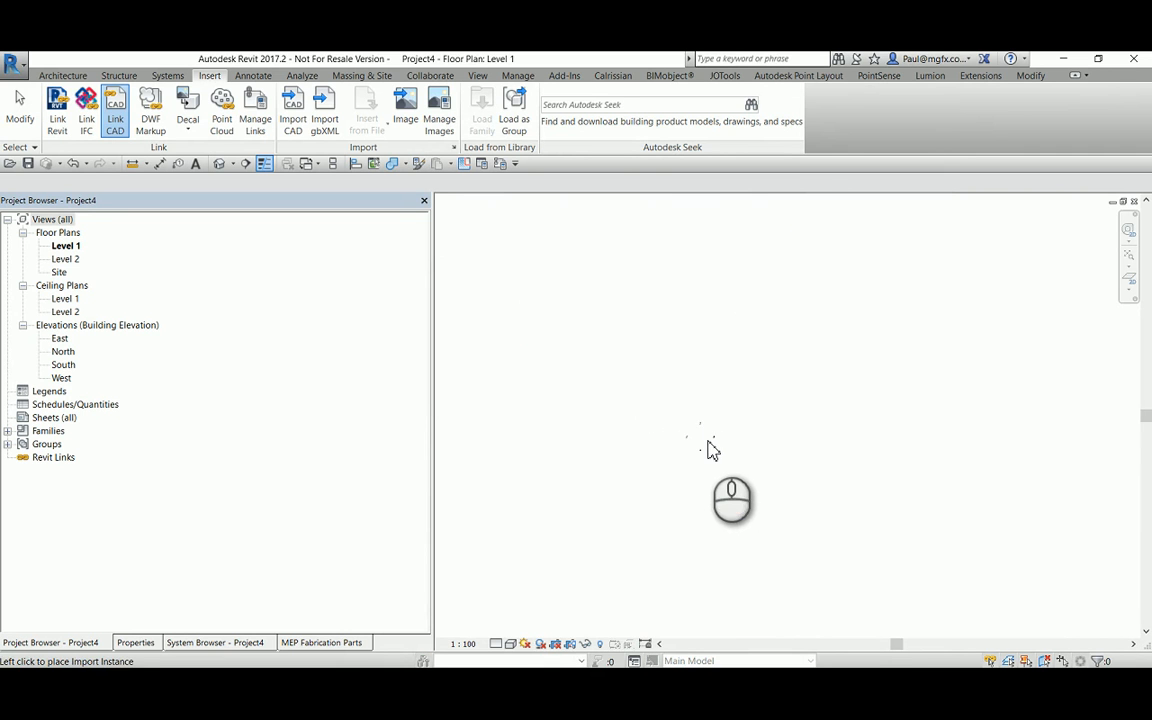
{"action": "scroll", "coordinate": [714, 447], "scroll_direction": "up", "scroll_amount": 5}
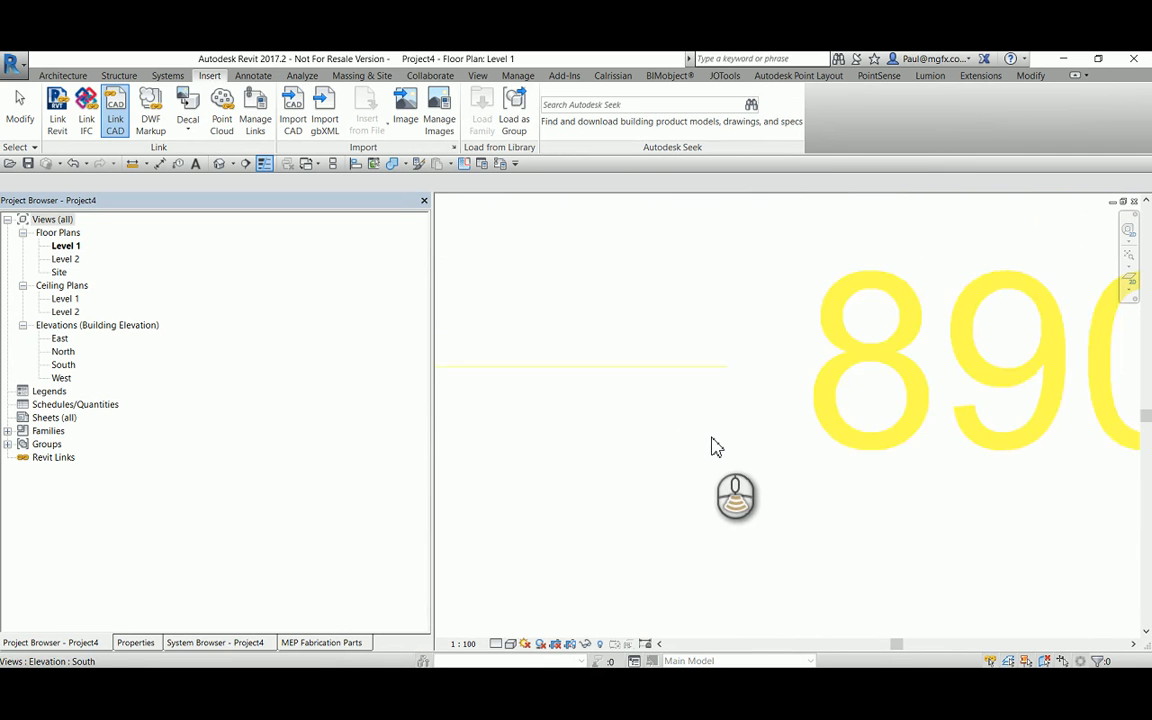
{"action": "scroll", "coordinate": [714, 447], "scroll_direction": "down", "scroll_amount": 5}
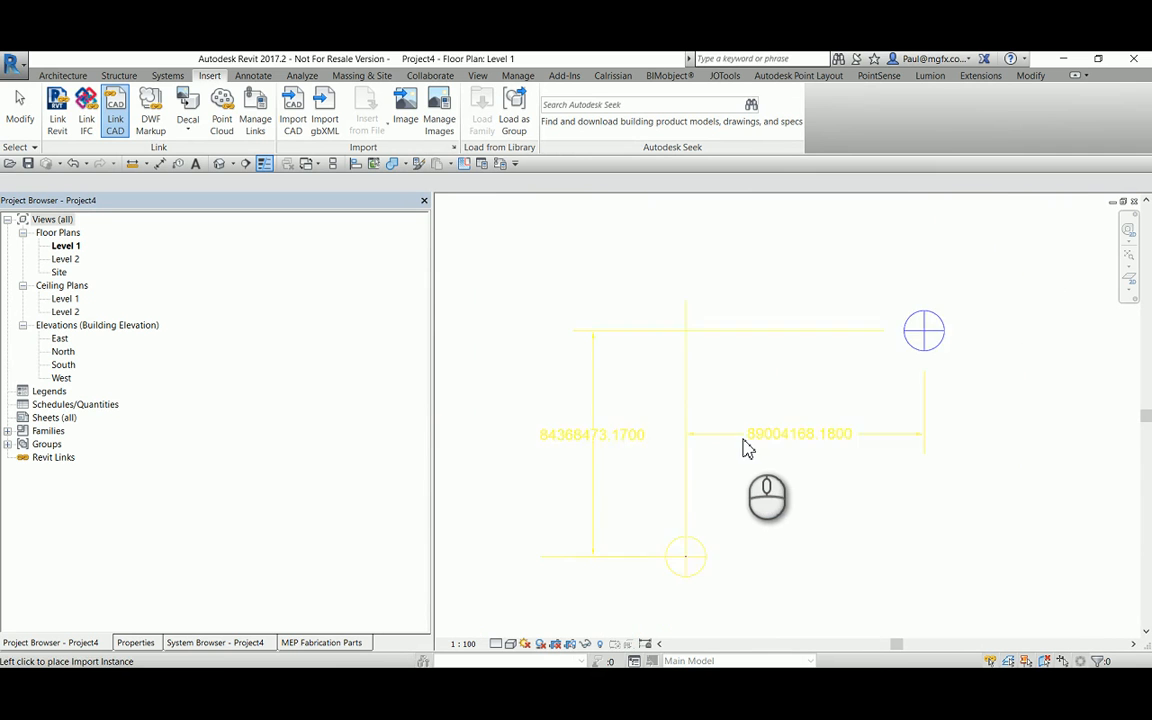
{"action": "scroll", "coordinate": [745, 446], "scroll_direction": "down", "scroll_amount": 2}
{"action": "scroll", "coordinate": [745, 446], "scroll_direction": "up", "scroll_amount": 5}
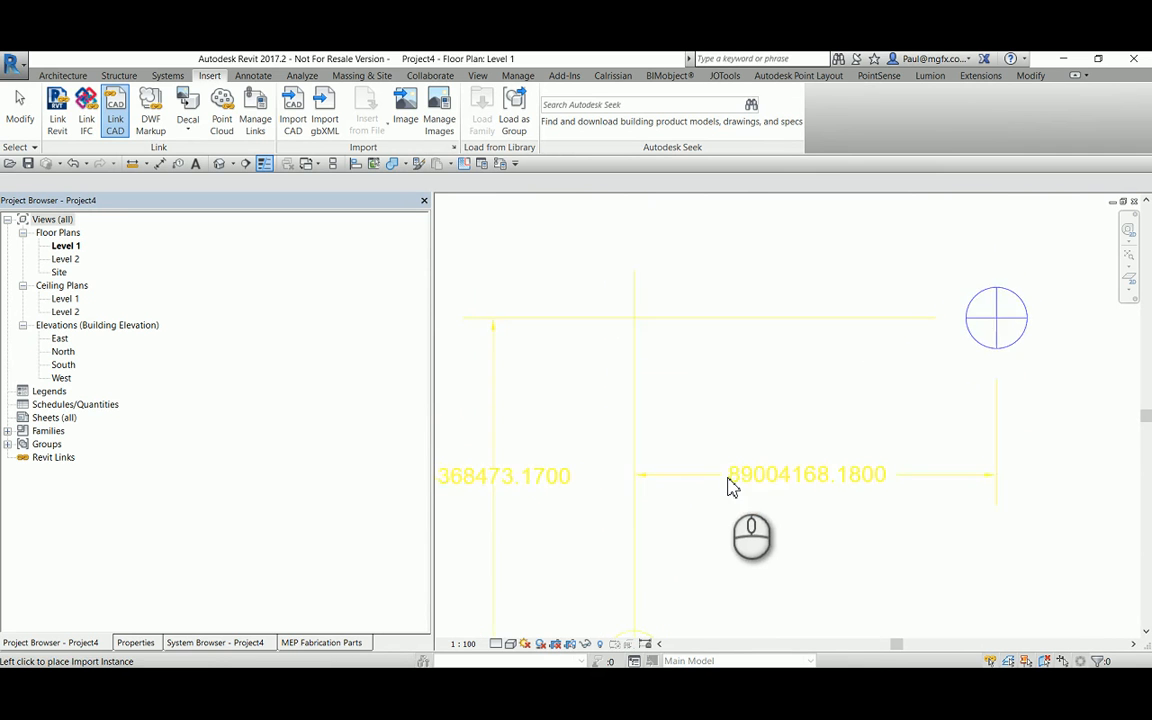
{"action": "scroll", "coordinate": [820, 420], "scroll_direction": "down", "scroll_amount": 2}
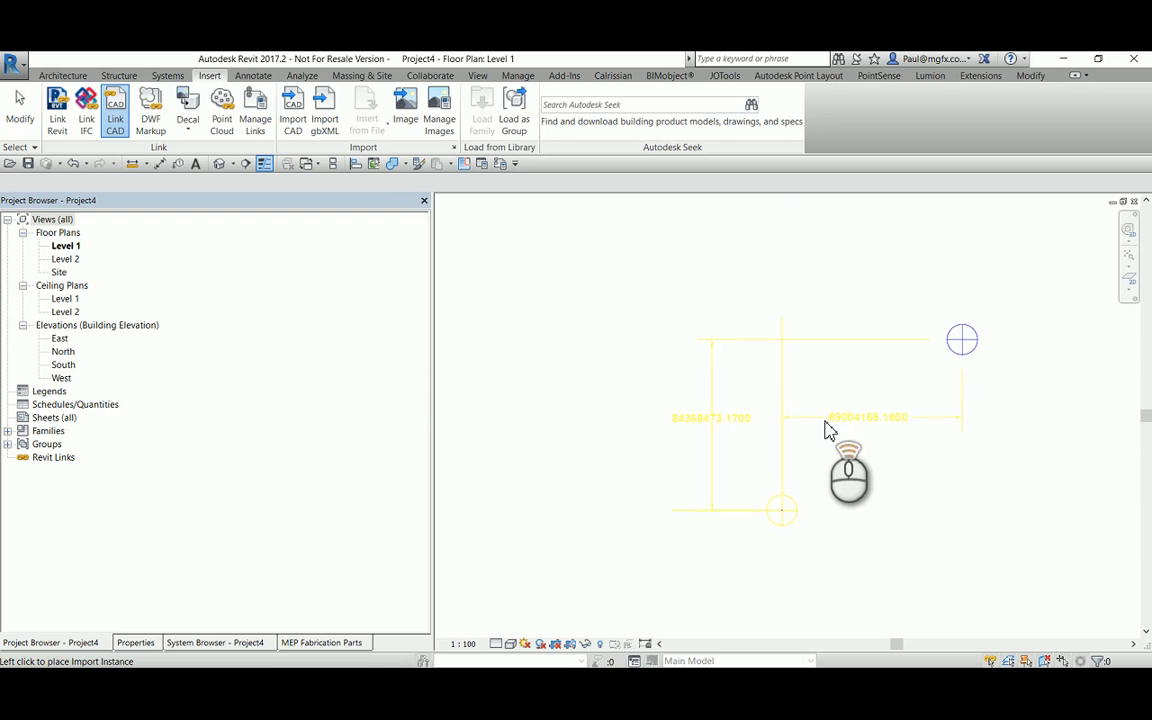
Abandon the CAD link in the Level 1 plan and open the Site floor plan
{"action": "left_click", "coordinate": [779, 423]}
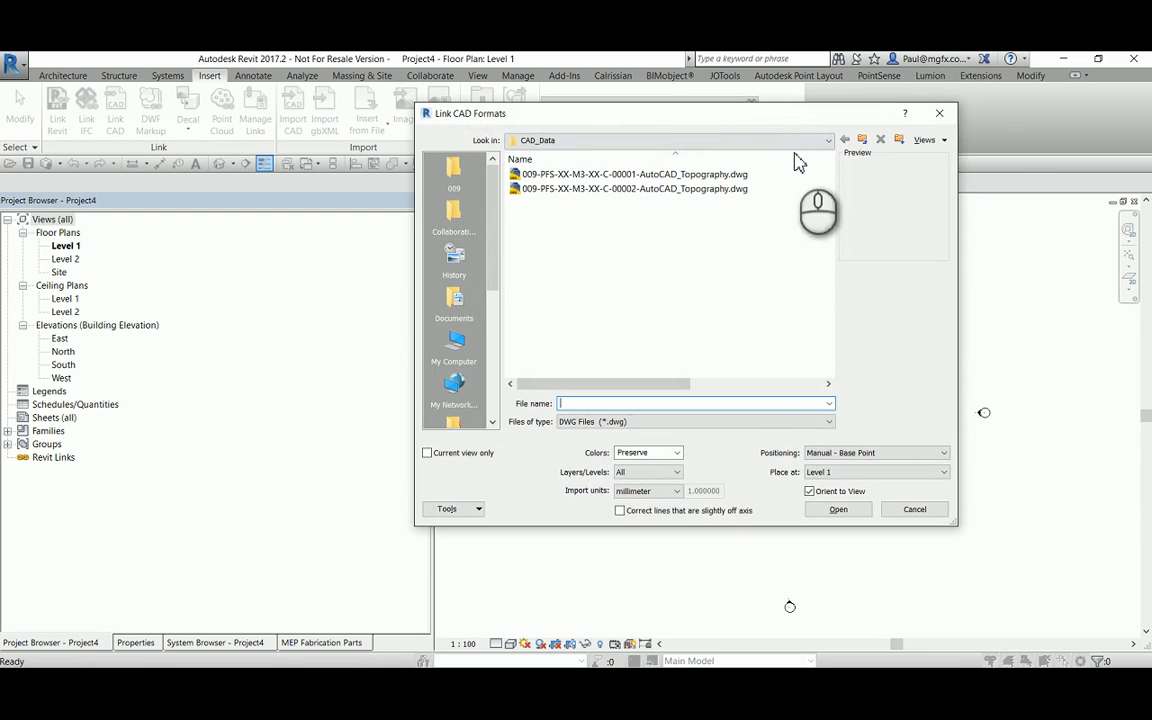
{"action": "left_click", "coordinate": [939, 113]}
{"action": "double_click", "coordinate": [59, 272]}
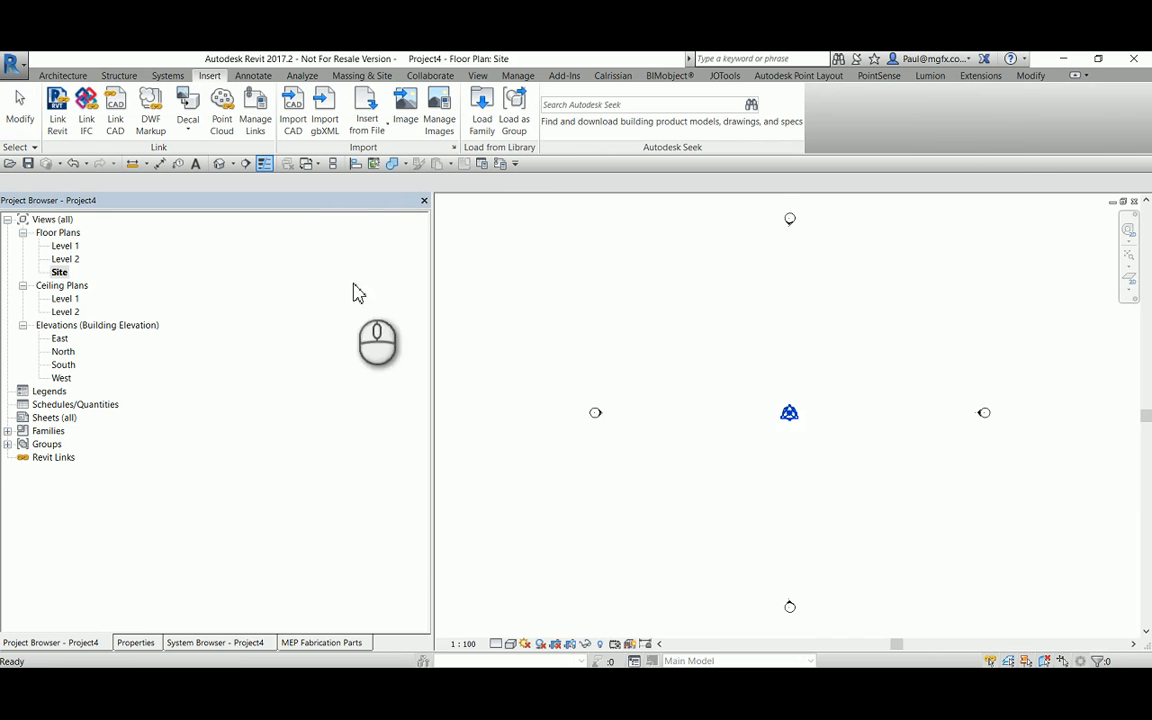
{"action": "left_click", "coordinate": [57, 116]}
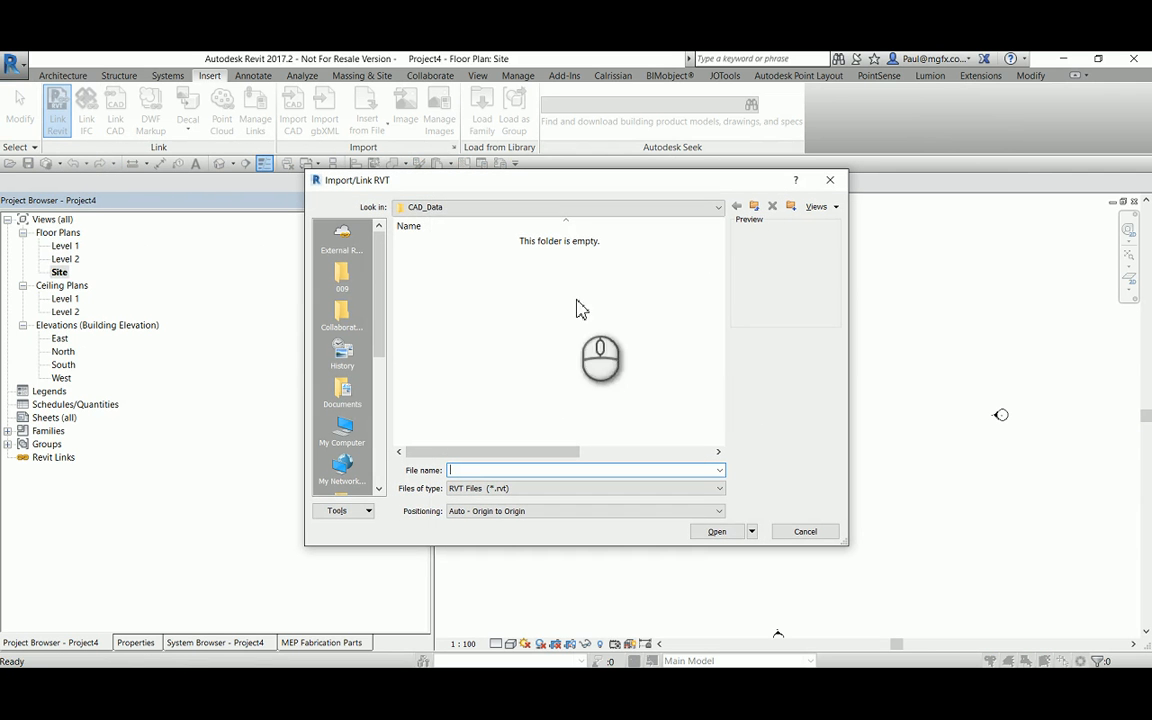
{"action": "left_click", "coordinate": [343, 276]}
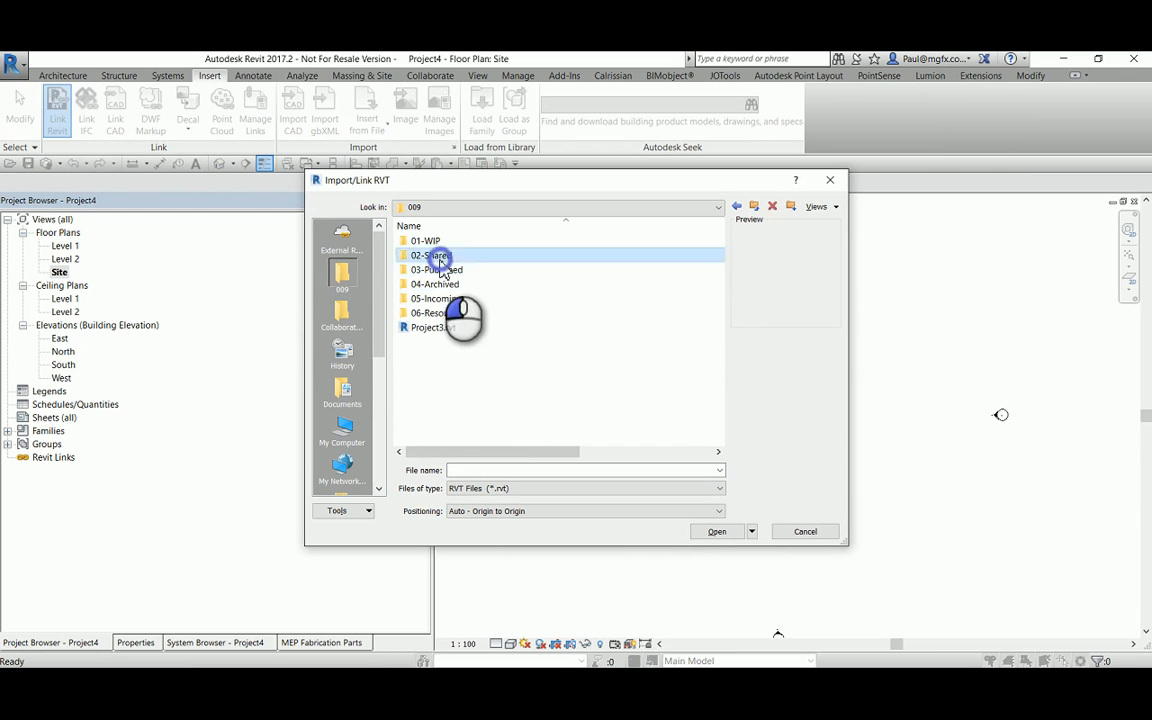
{"action": "double_click", "coordinate": [445, 255]}
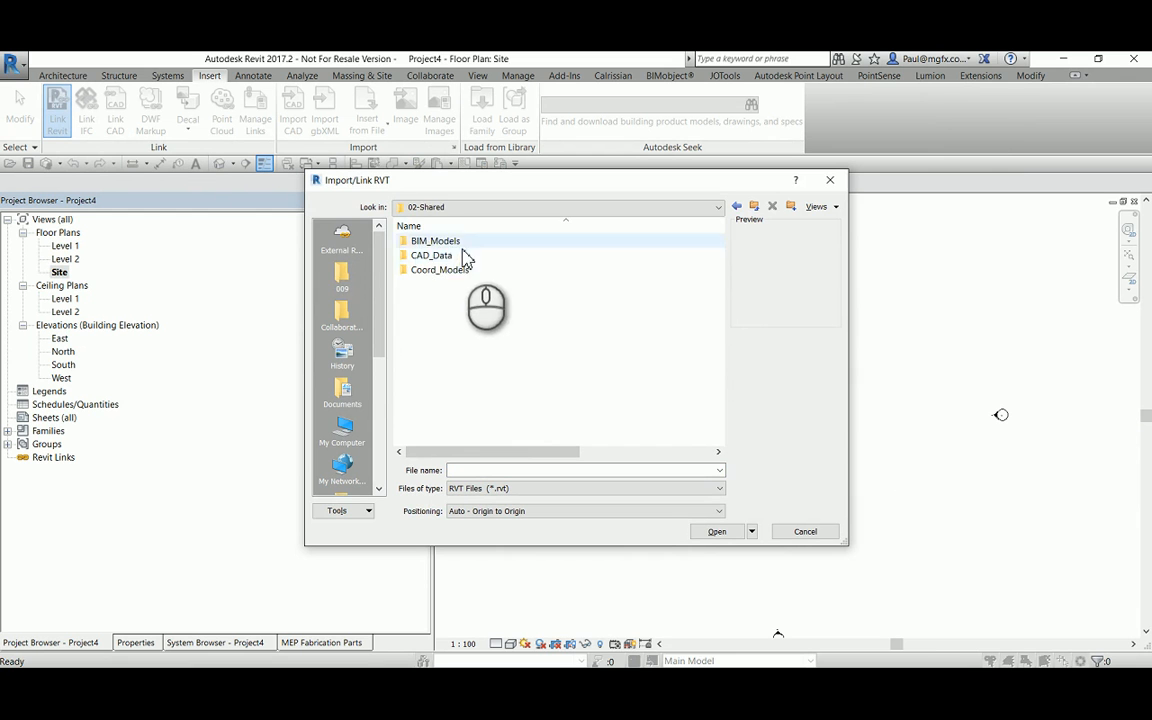
{"action": "left_click", "coordinate": [829, 180]}
Link 009-PFS-XX-M3-XX-C-00001-AutoCAD_Topography.dwg from the CAD_Data folder at Level 1 with Manual - Base Point positioning, accepting the extents warnings
{"action": "left_click", "coordinate": [115, 110]}
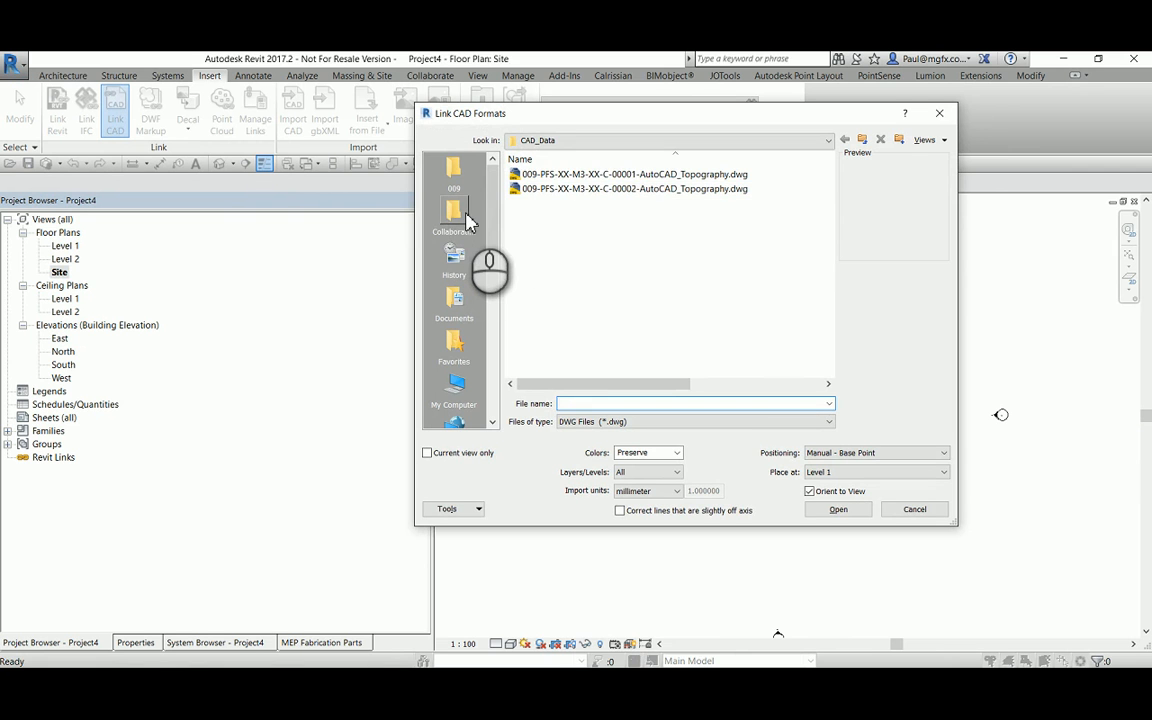
{"action": "left_click", "coordinate": [464, 217]}
{"action": "double_click", "coordinate": [548, 188]}
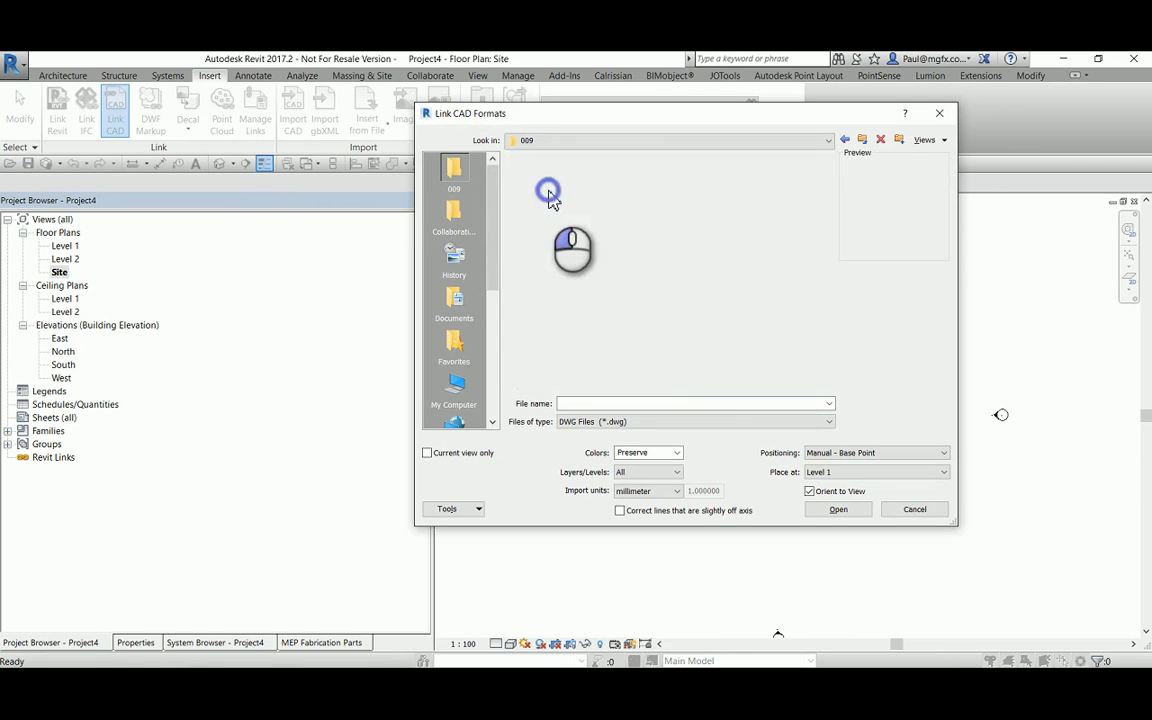
{"action": "double_click", "coordinate": [548, 188]}
{"action": "left_click", "coordinate": [556, 174]}
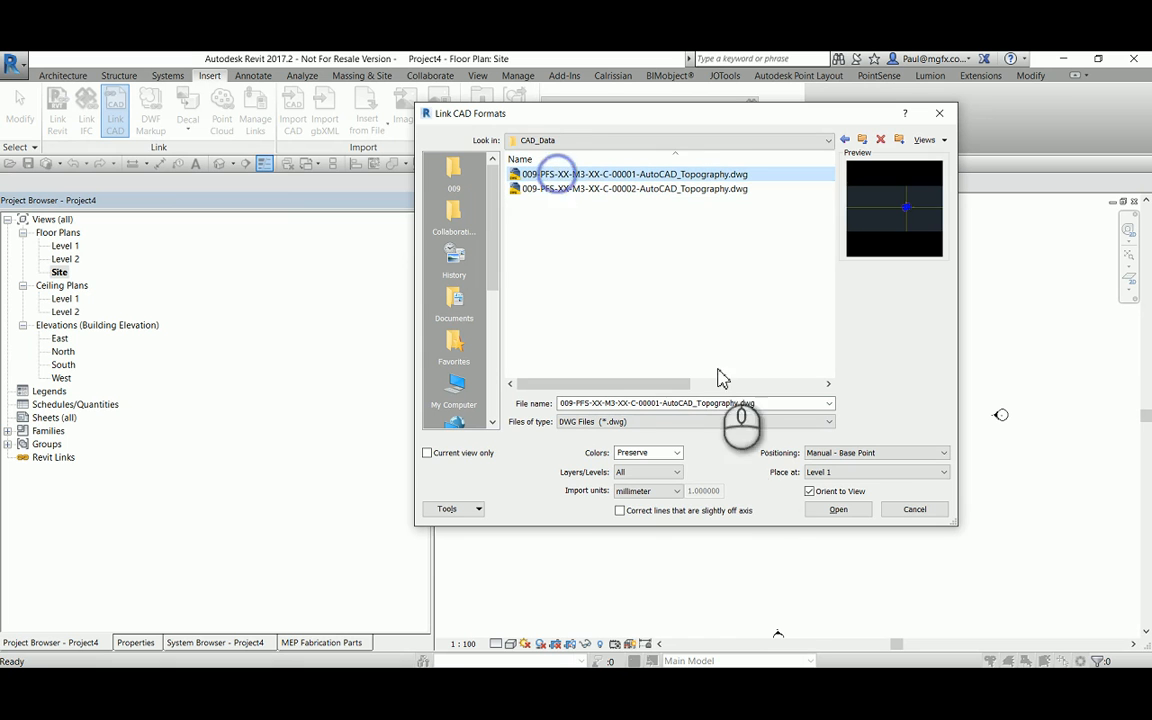
{"action": "left_click", "coordinate": [840, 511]}
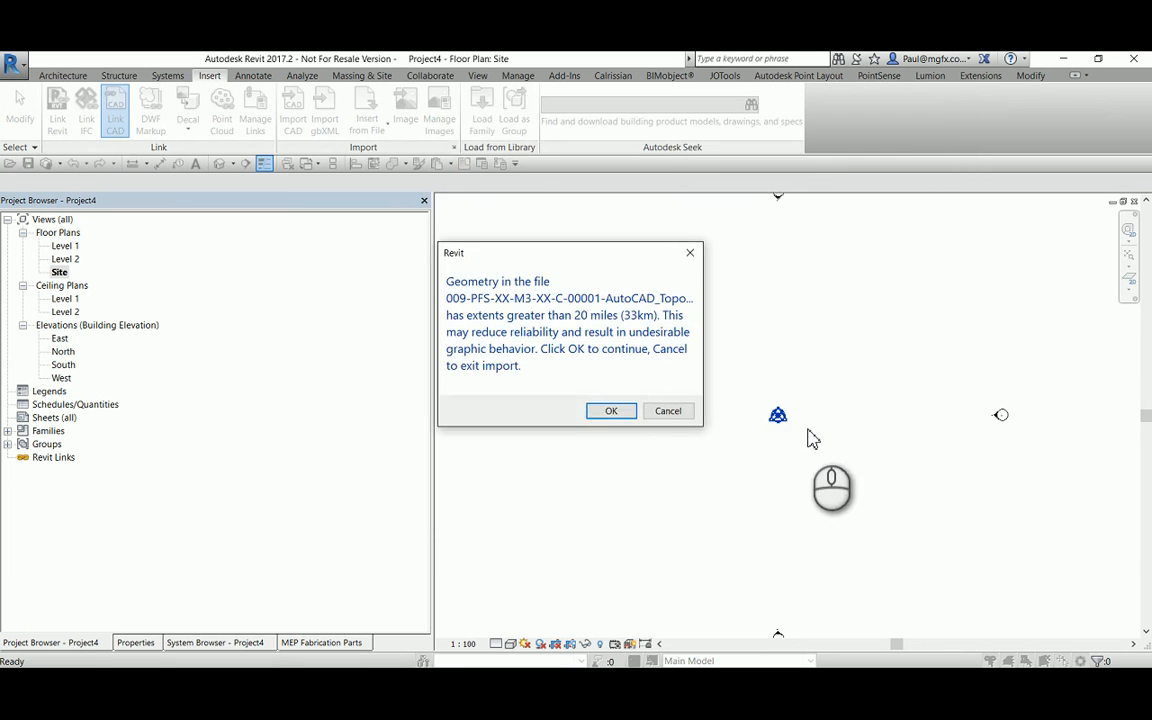
{"action": "left_click", "coordinate": [609, 411]}
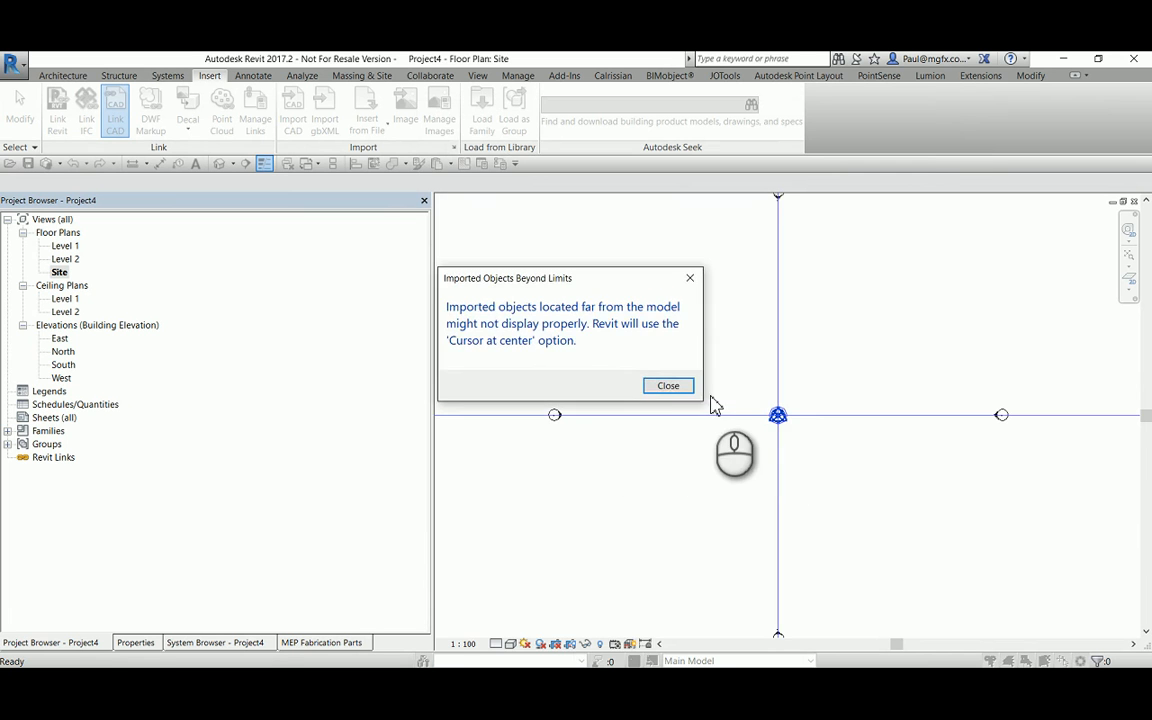
{"action": "left_click", "coordinate": [686, 389]}
Place the linked topography drawing so its contours lie close to the project base point in the Site plan, and dismiss the warning
{"action": "scroll", "coordinate": [745, 440], "scroll_direction": "down", "scroll_amount": 4}
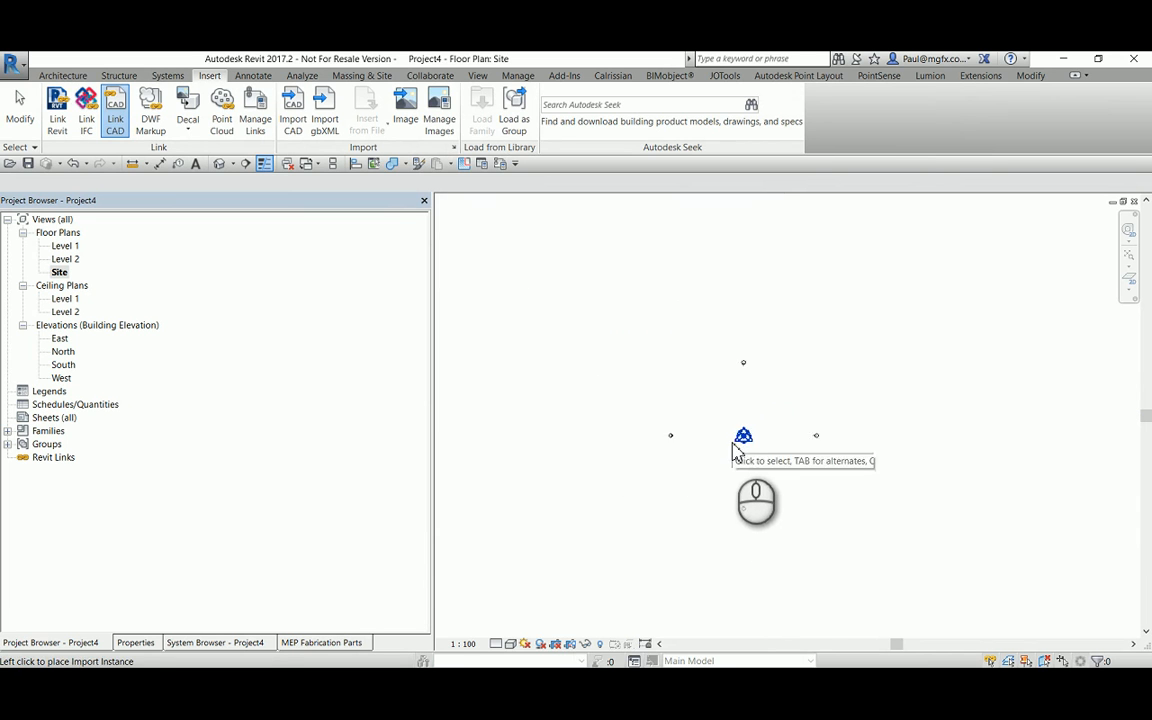
{"action": "scroll", "coordinate": [757, 450], "scroll_direction": "up", "scroll_amount": 5}
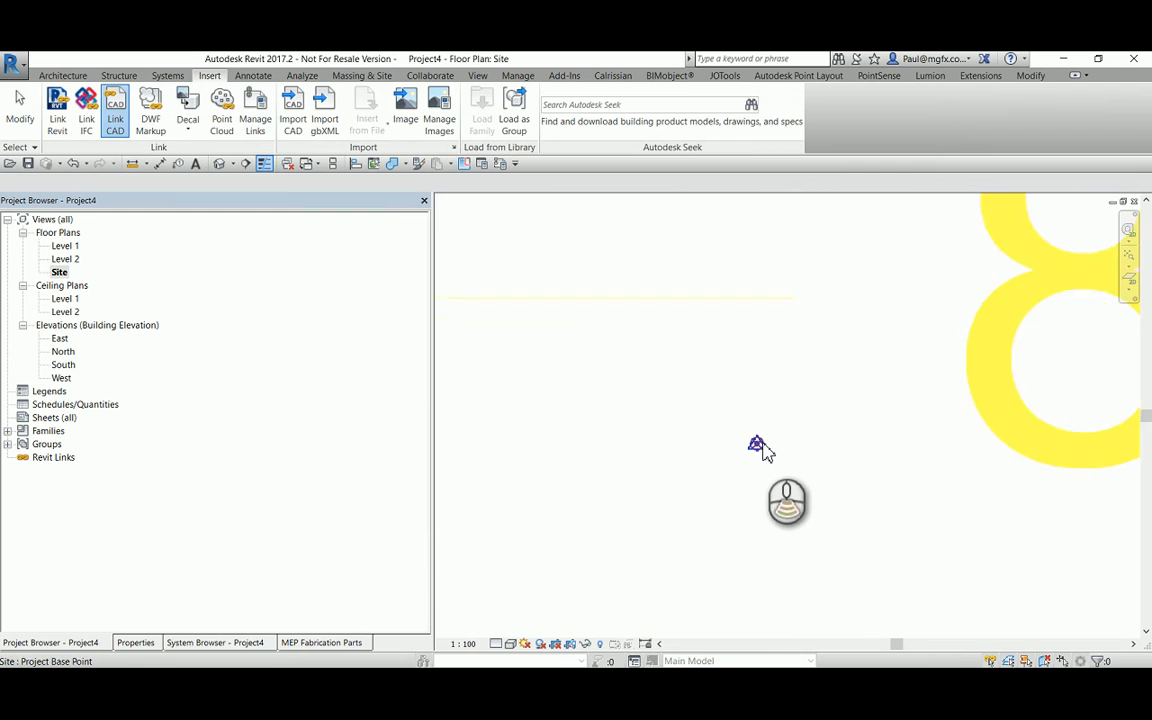
{"action": "middle_click_drag", "start_coordinate": [828, 453], "coordinate": [1118, 416]}
{"action": "scroll", "coordinate": [833, 442], "scroll_direction": "down", "scroll_amount": 4}
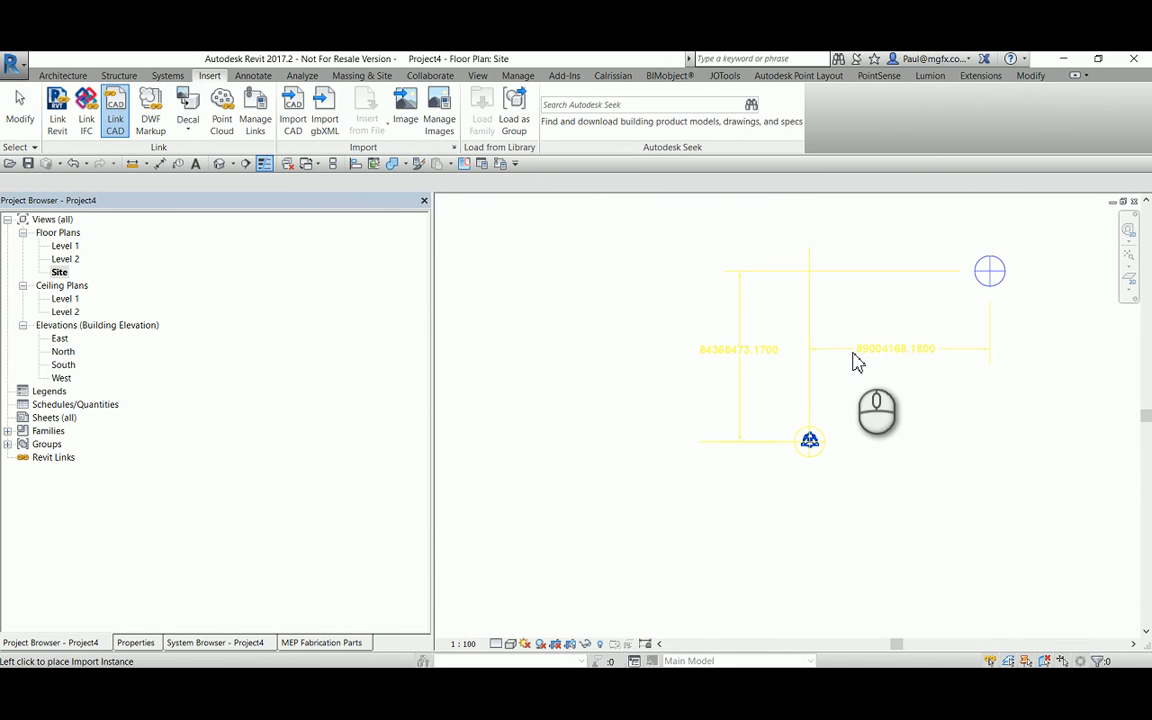
{"action": "left_click", "coordinate": [855, 362]}
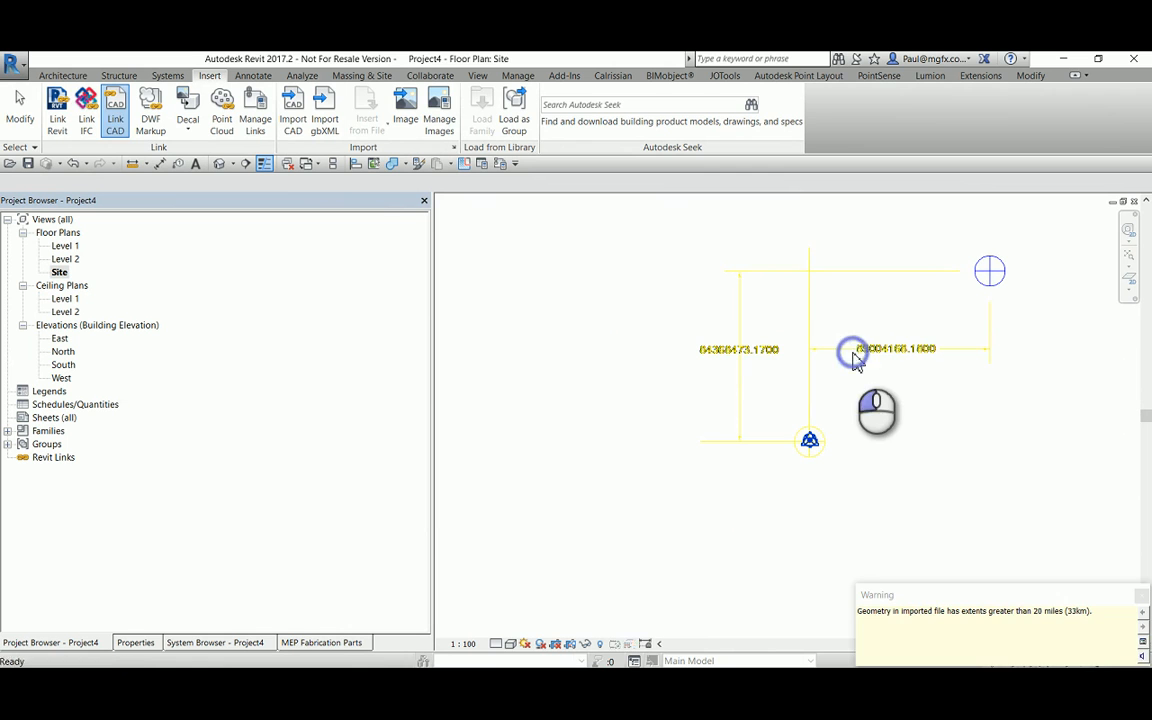
{"action": "left_click", "coordinate": [1144, 597]}
Examine the linked survey contours and grid lines and their offset from the project base point in the Site plan
{"action": "left_click", "coordinate": [813, 451]}
{"action": "scroll", "coordinate": [826, 465], "scroll_direction": "up", "scroll_amount": 5}
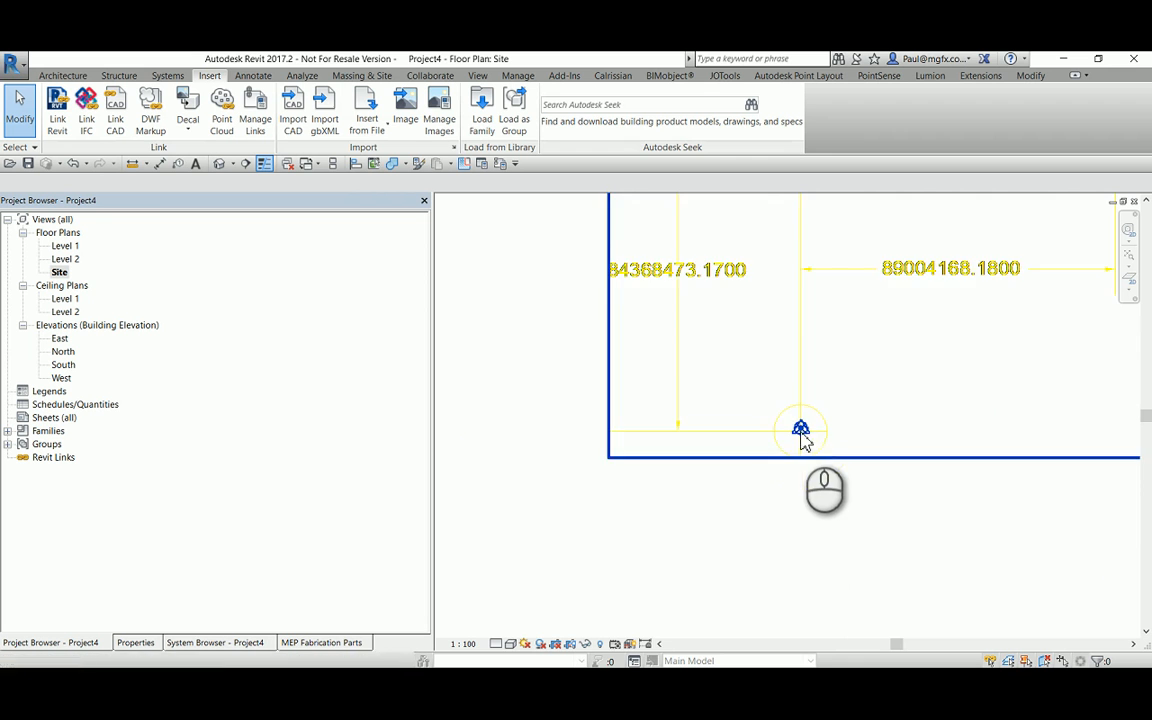
{"action": "scroll", "coordinate": [820, 468], "scroll_direction": "up", "scroll_amount": 6}
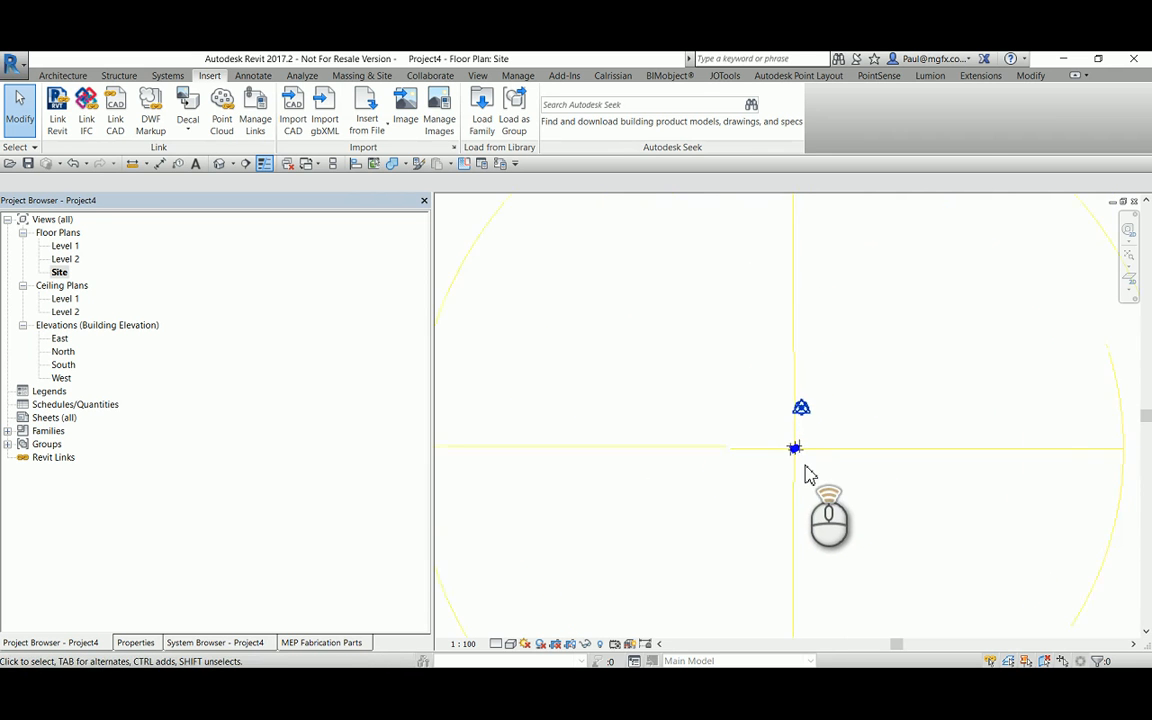
{"action": "scroll", "coordinate": [775, 403], "scroll_direction": "up", "scroll_amount": 2}
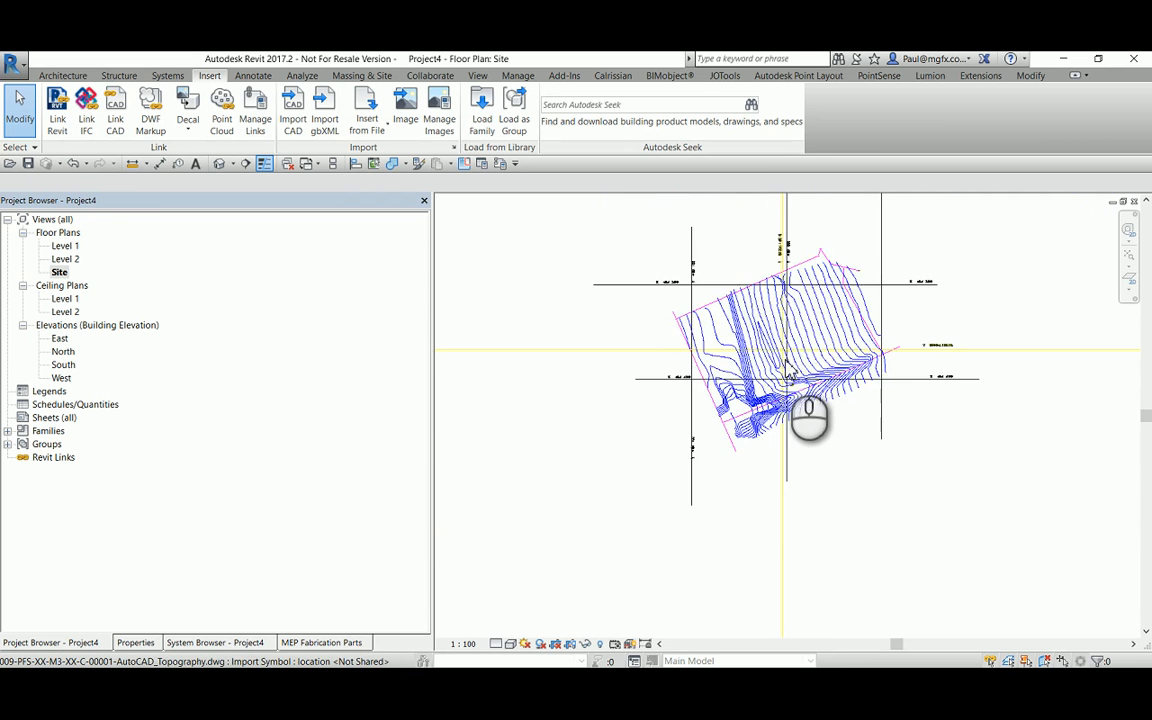
{"action": "scroll", "coordinate": [798, 352], "scroll_direction": "up", "scroll_amount": 2}
{"action": "middle_click_drag", "start_coordinate": [784, 360], "coordinate": [761, 442]}
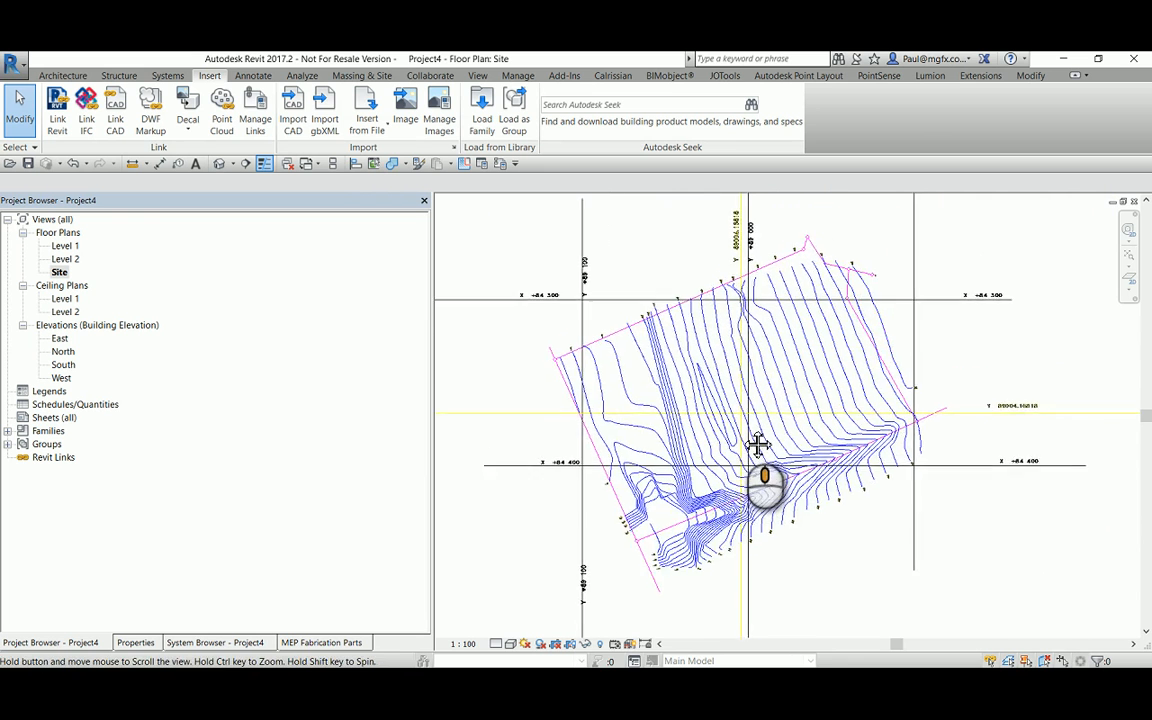
{"action": "scroll", "coordinate": [763, 446], "scroll_direction": "up", "scroll_amount": 1}
{"action": "scroll", "coordinate": [763, 449], "scroll_direction": "down", "scroll_amount": 8}
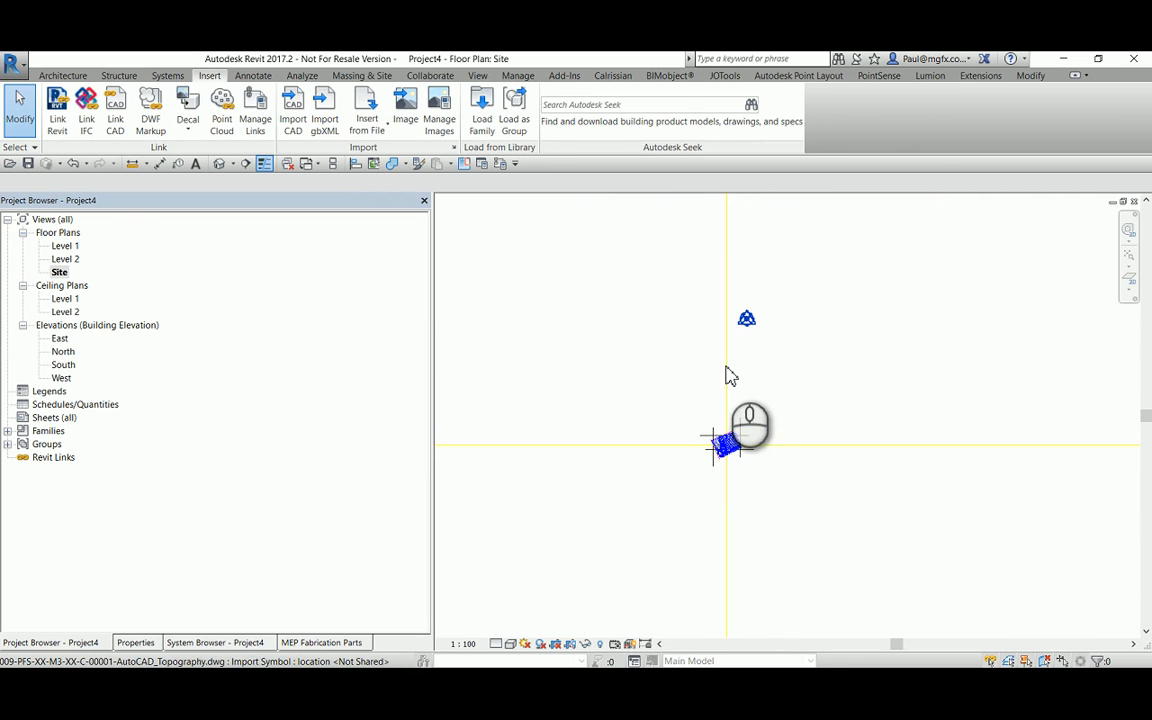
{"action": "left_click", "coordinate": [735, 408]}
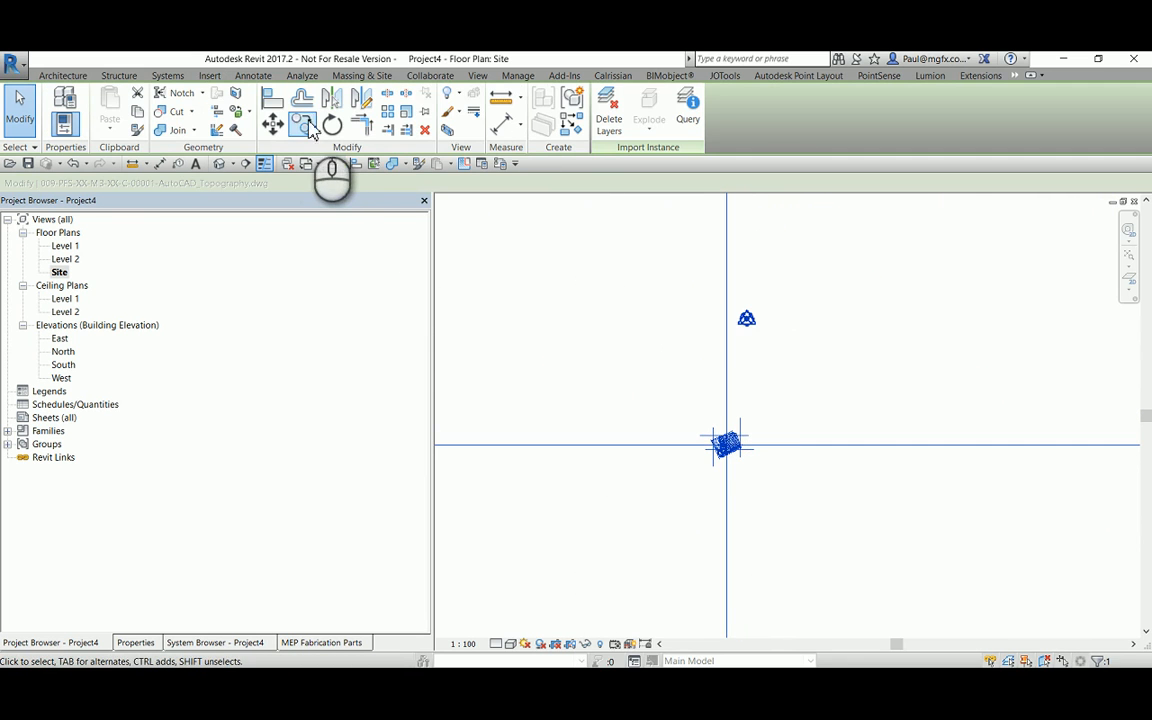
{"action": "left_click", "coordinate": [274, 125]}
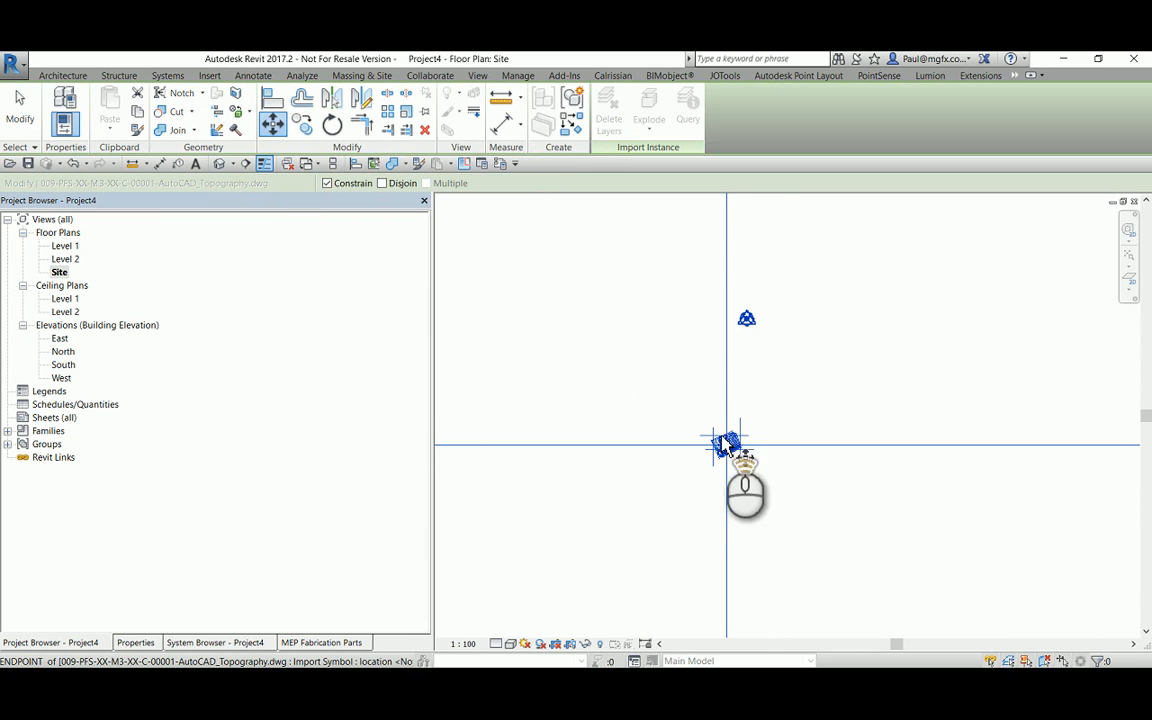
{"action": "scroll", "coordinate": [733, 455], "scroll_direction": "up", "scroll_amount": 3}
{"action": "scroll", "coordinate": [730, 458], "scroll_direction": "up", "scroll_amount": 4}
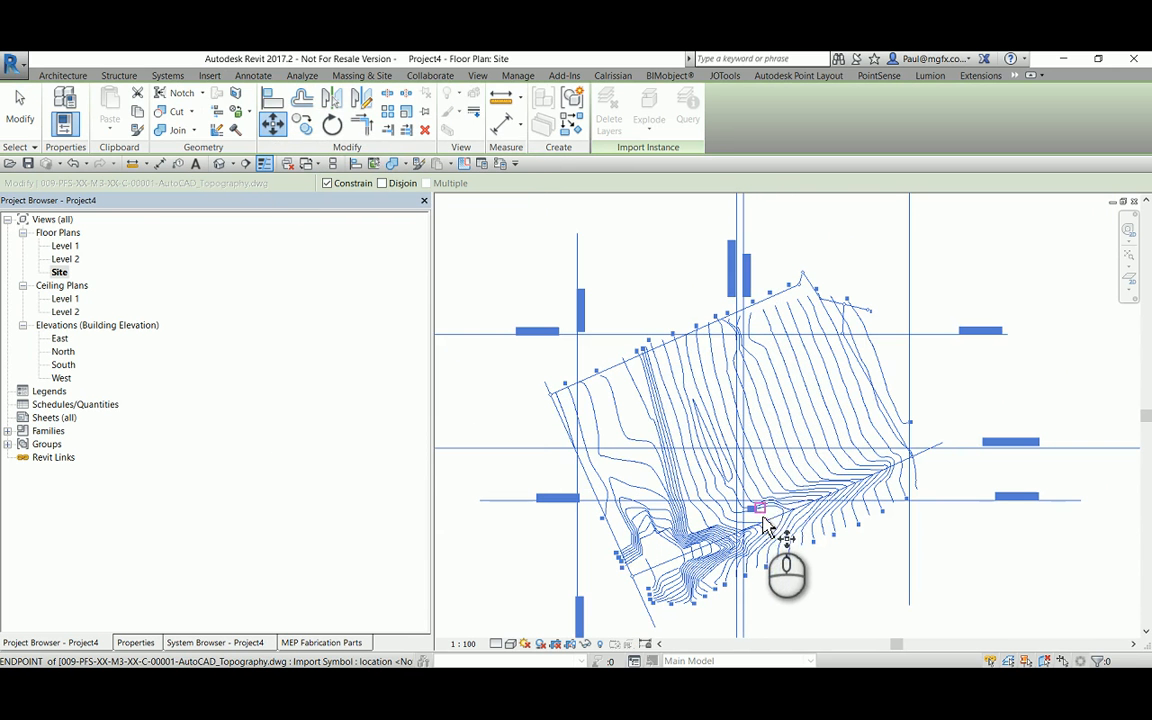
{"action": "scroll", "coordinate": [748, 462], "scroll_direction": "up", "scroll_amount": 4}
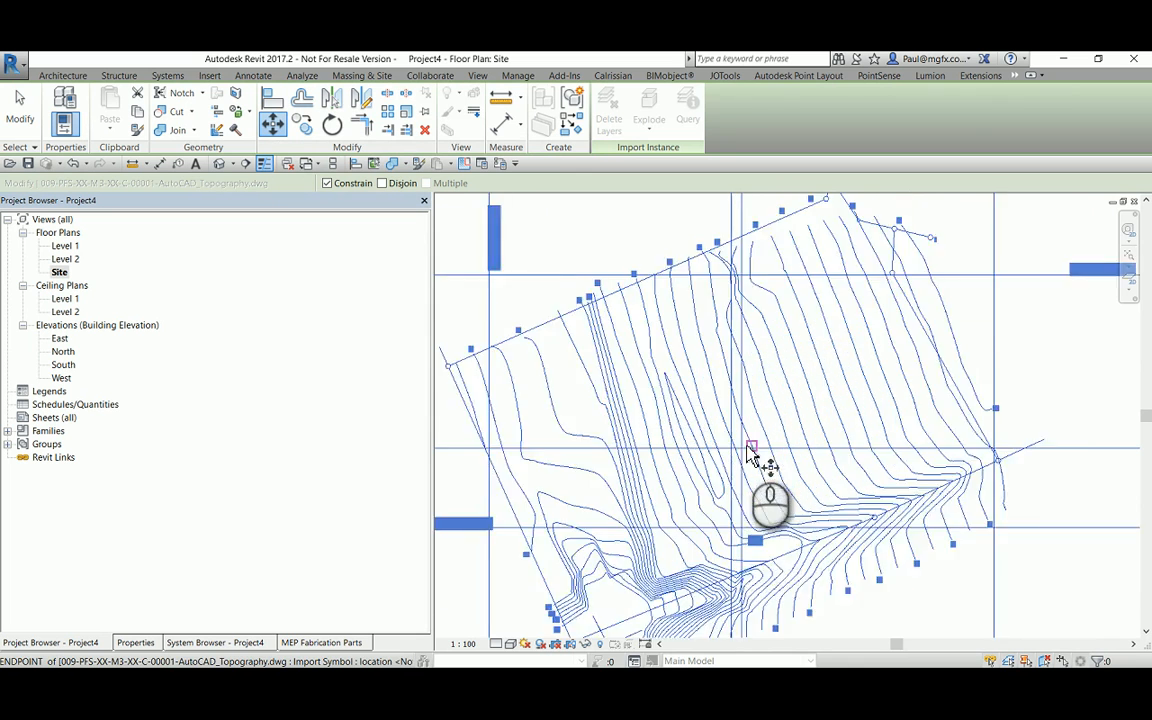
{"action": "scroll", "coordinate": [741, 476], "scroll_direction": "down", "scroll_amount": 3}
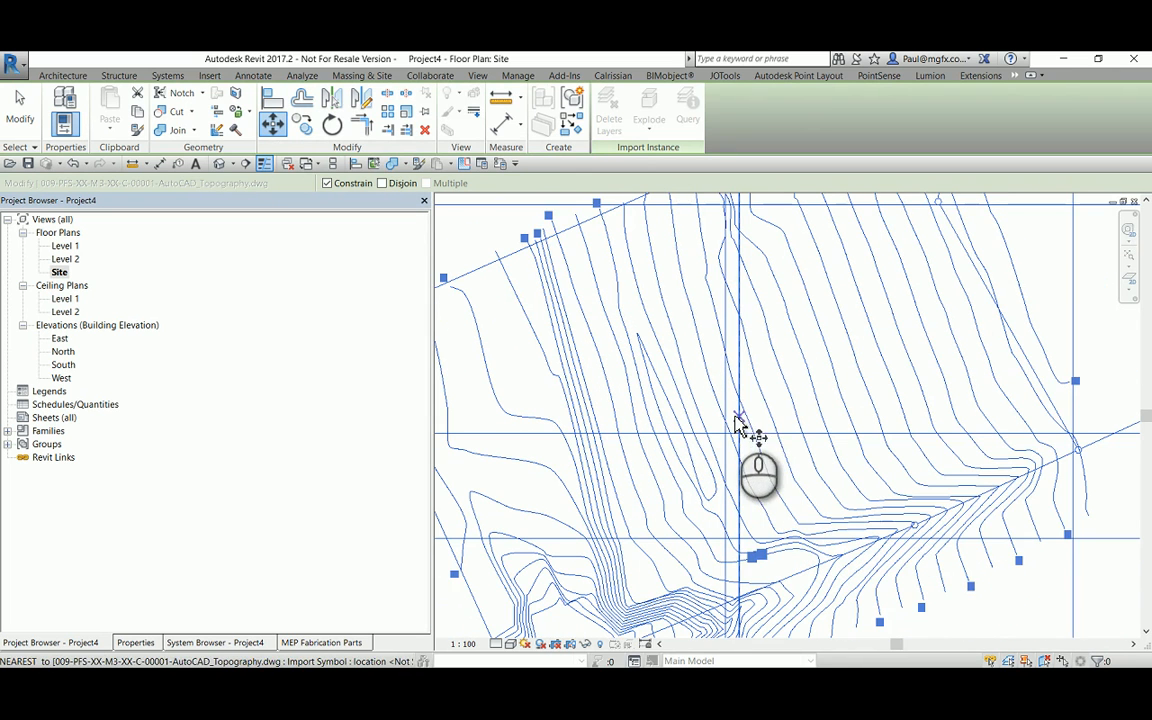
{"action": "key", "text": "Escape"}
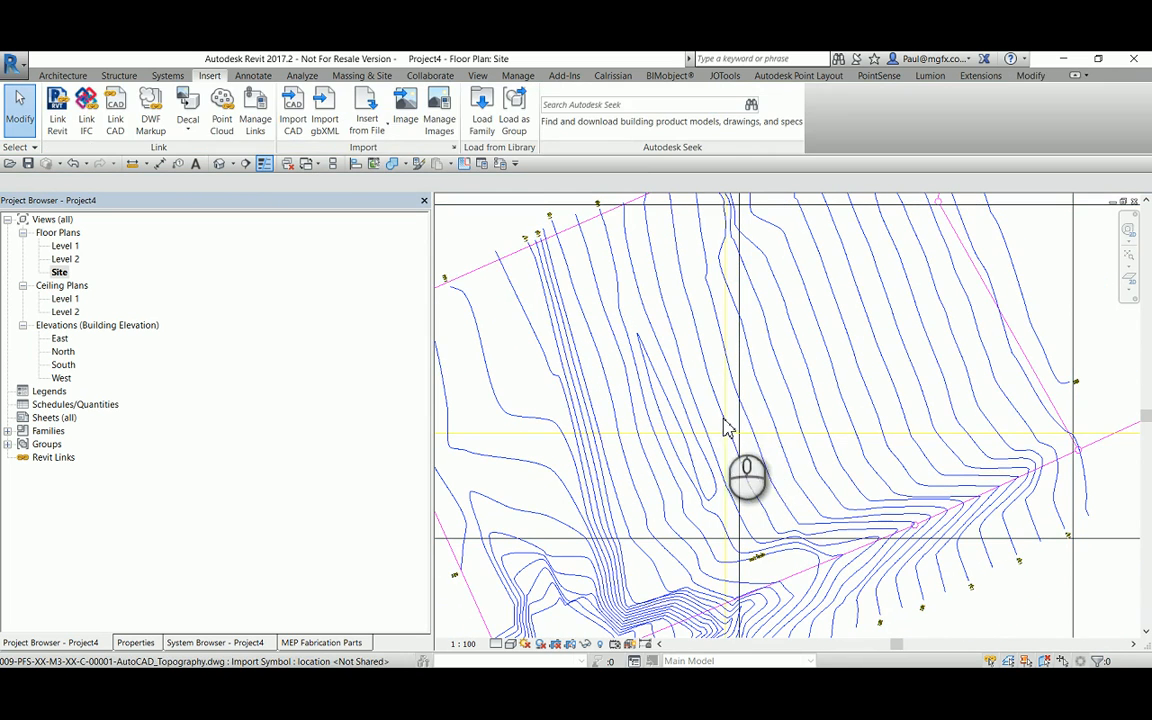
Move the linked topography, with Constrain off, from the intersection of its two centre reference lines onto the survey point
{"action": "left_click", "coordinate": [726, 436]}
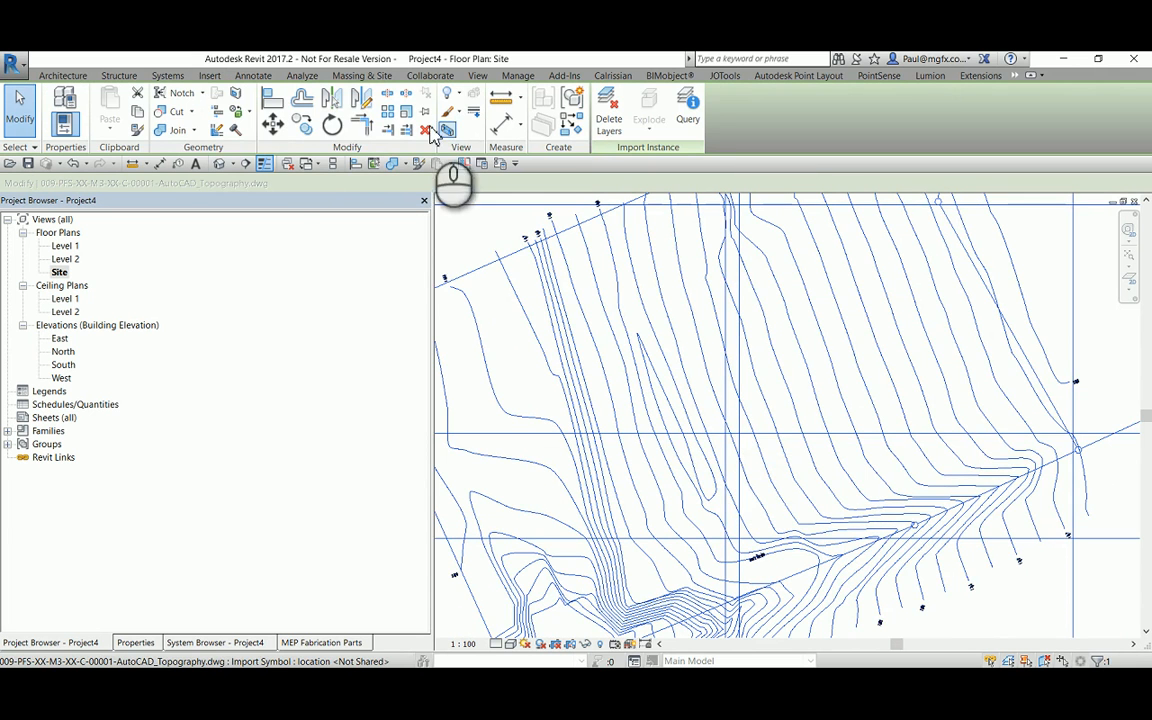
{"action": "scroll", "coordinate": [735, 452], "scroll_direction": "up", "scroll_amount": 2}
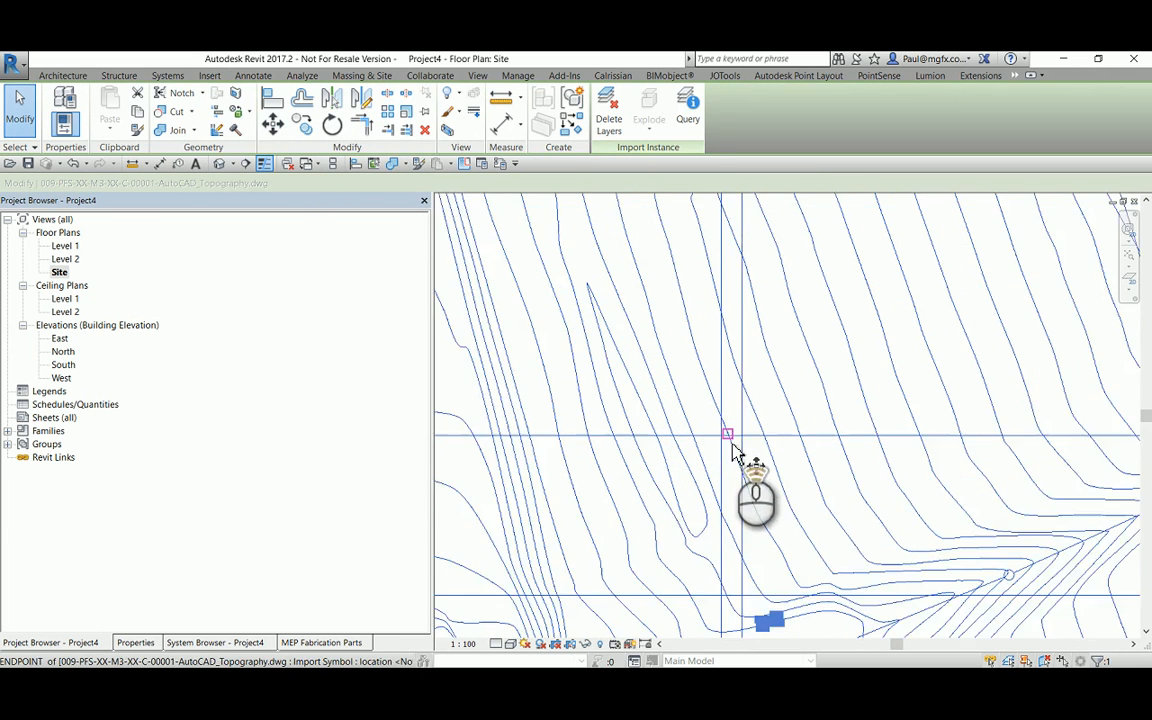
{"action": "scroll", "coordinate": [733, 452], "scroll_direction": "up", "scroll_amount": 3}
{"action": "key", "text": "m"}
{"action": "key", "text": "v"}
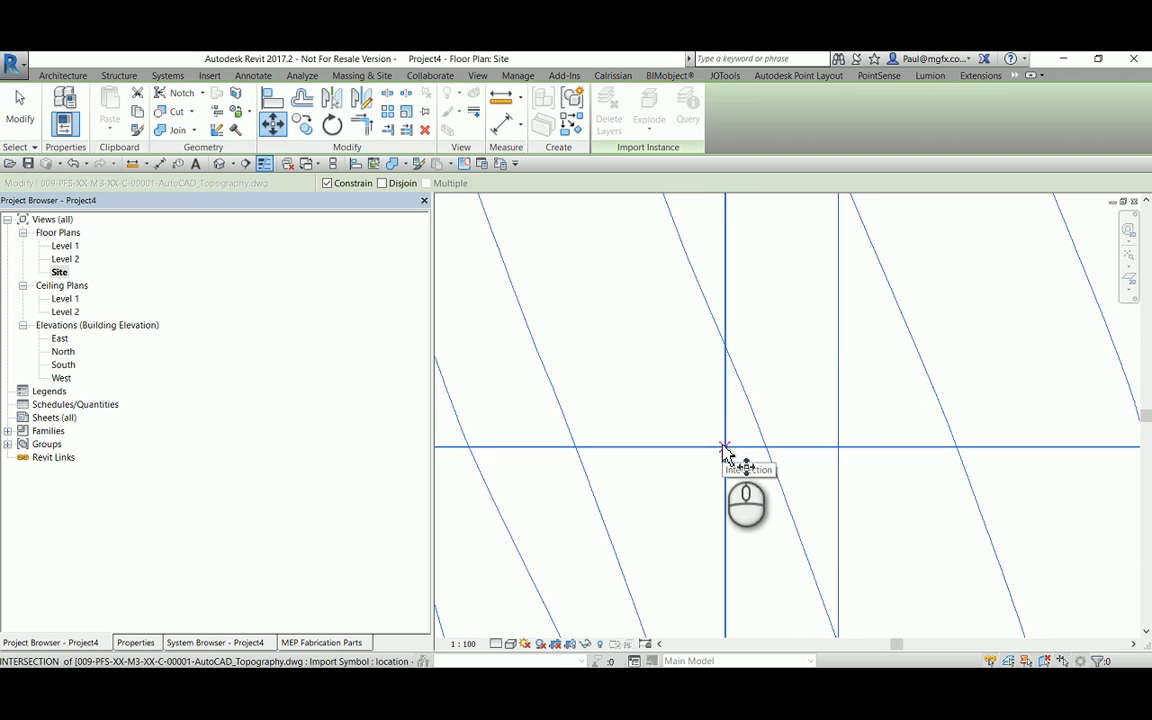
{"action": "left_click", "coordinate": [726, 449]}
{"action": "scroll", "coordinate": [640, 535], "scroll_direction": "down", "scroll_amount": 6}
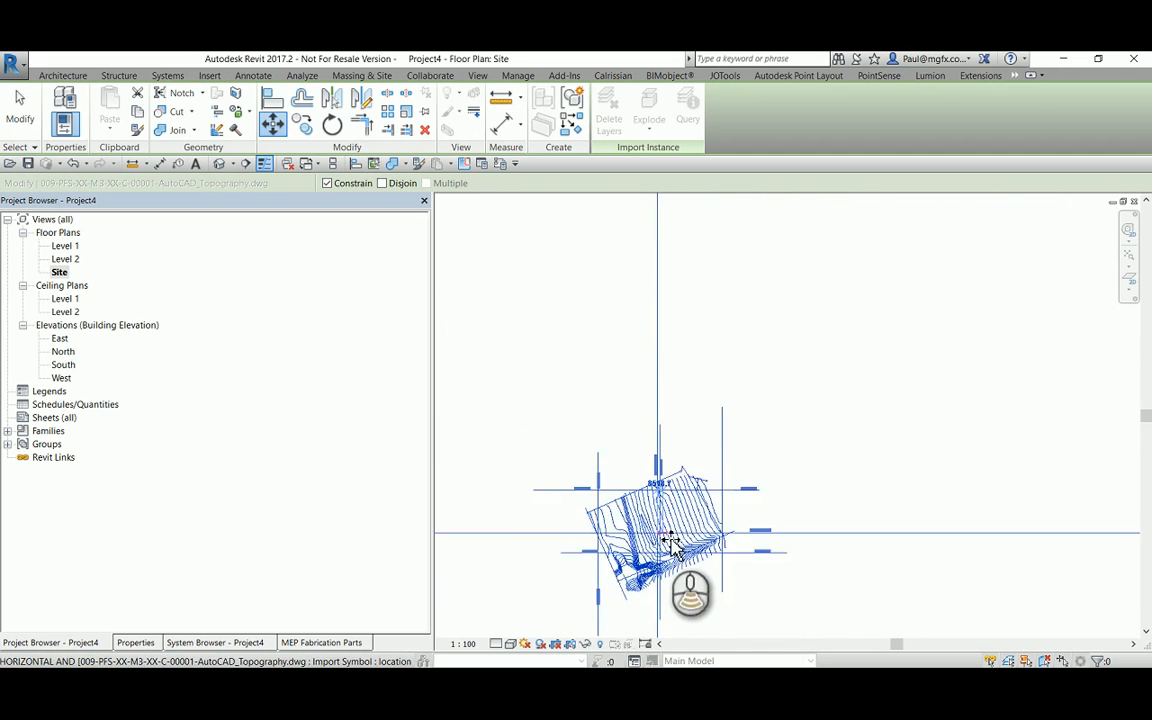
{"action": "scroll", "coordinate": [670, 545], "scroll_direction": "down", "scroll_amount": 3}
{"action": "scroll", "coordinate": [704, 398], "scroll_direction": "up", "scroll_amount": 5}
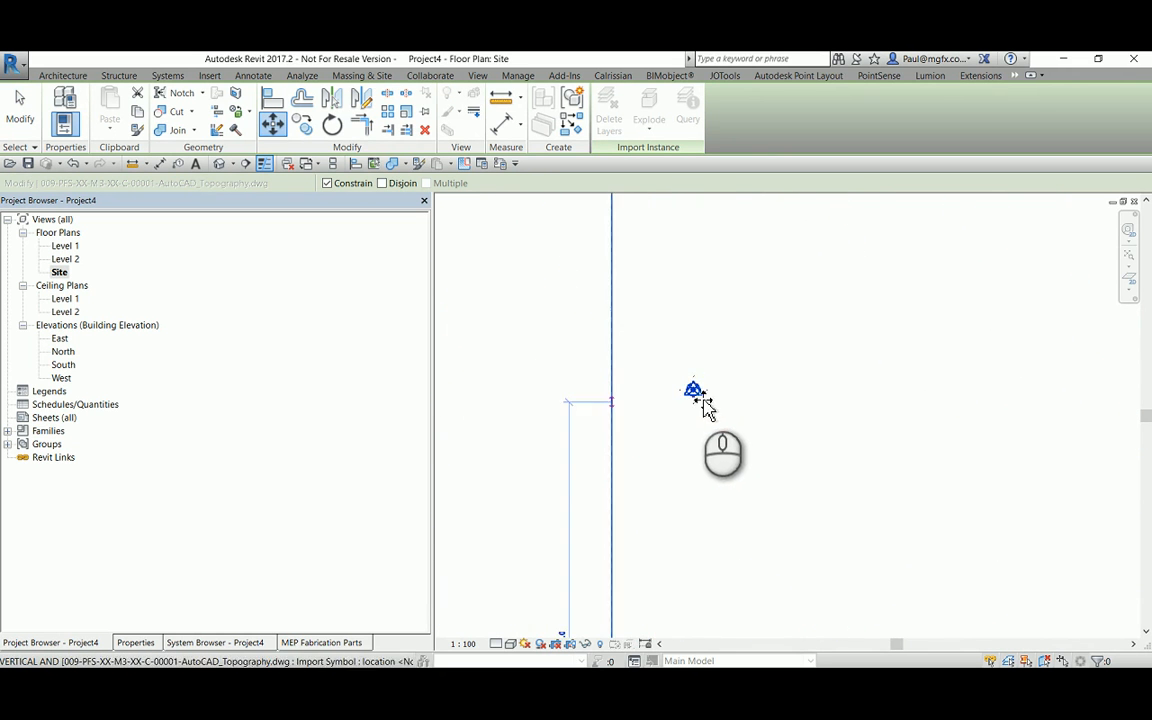
{"action": "left_click", "coordinate": [695, 392]}
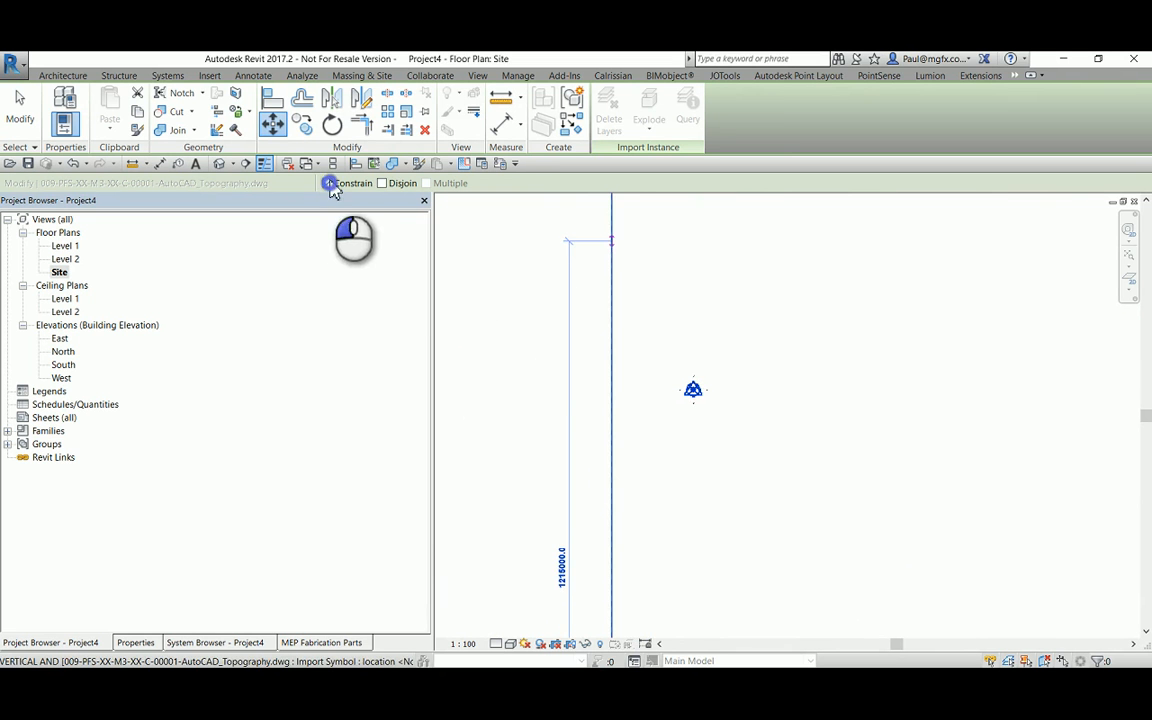
{"action": "left_click", "coordinate": [330, 185]}
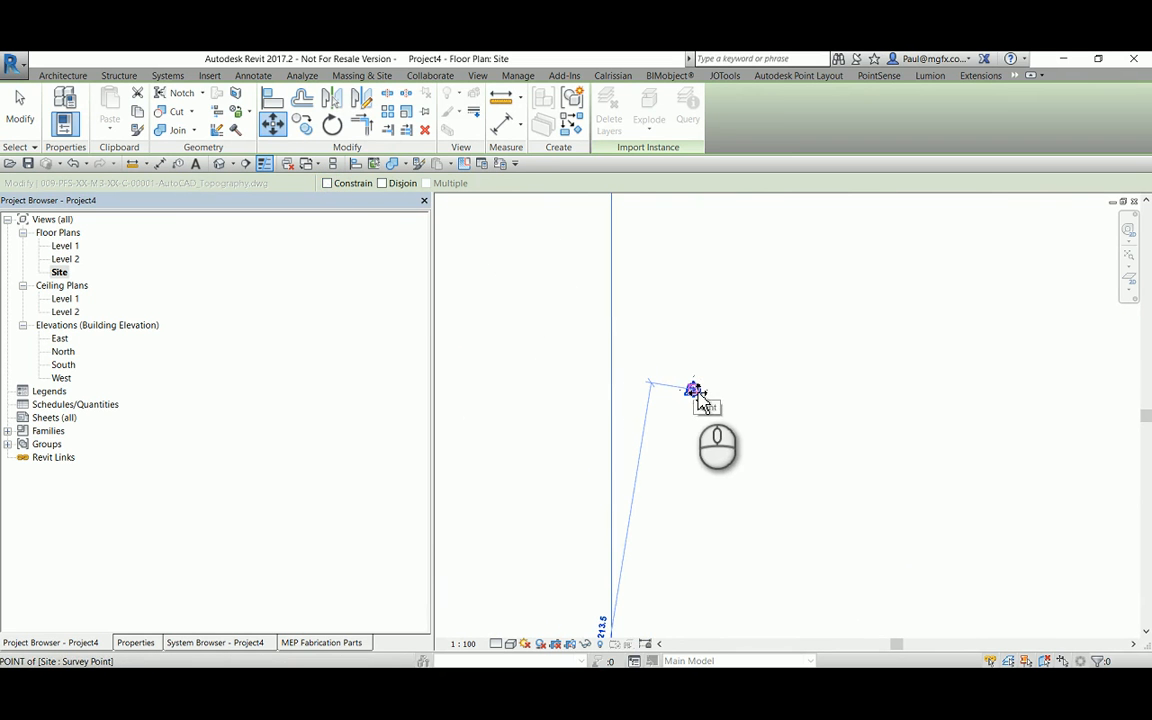
{"action": "left_click", "coordinate": [695, 392]}
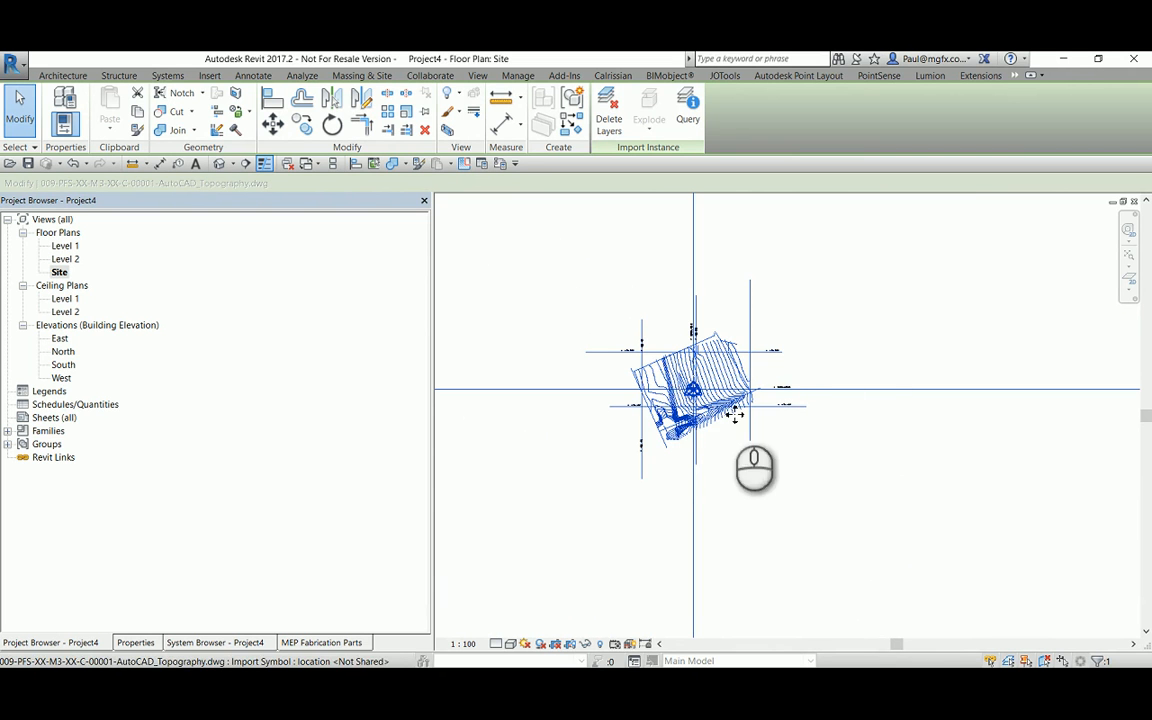
{"action": "key", "text": "Escape"}
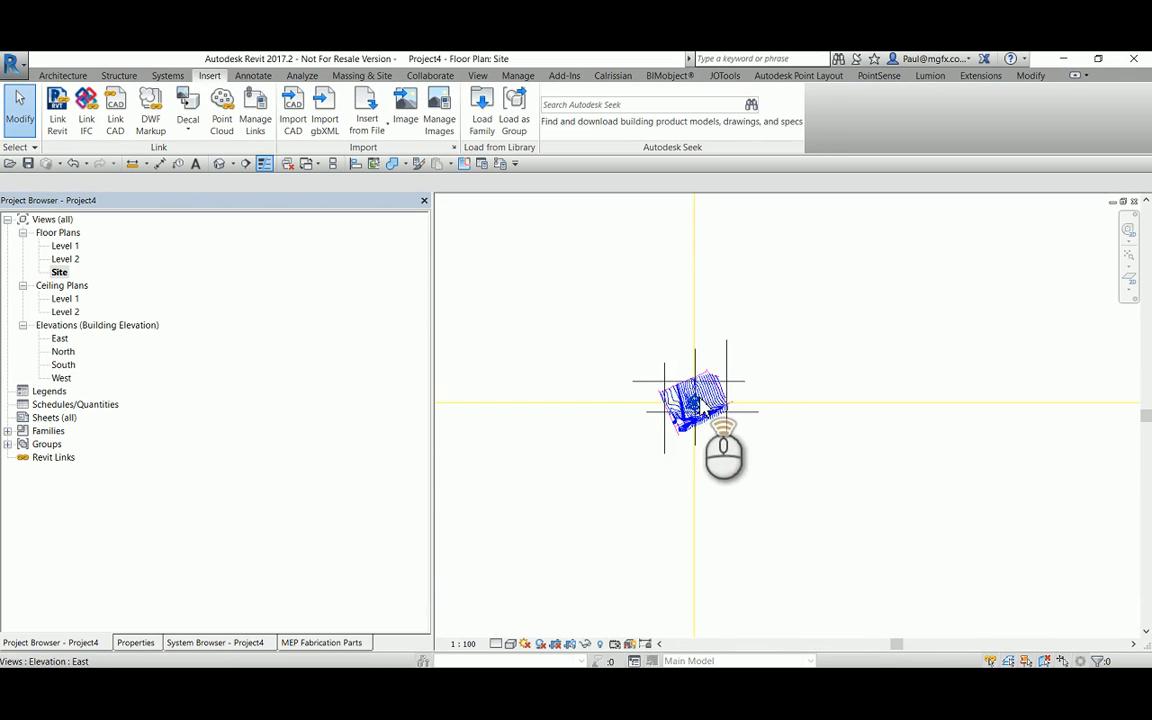
Check the alignment of the topography's reference-line intersection with the project base point and survey point
{"action": "scroll", "coordinate": [688, 427], "scroll_direction": "up", "scroll_amount": 5}
{"action": "scroll", "coordinate": [688, 427], "scroll_direction": "up", "scroll_amount": 3}
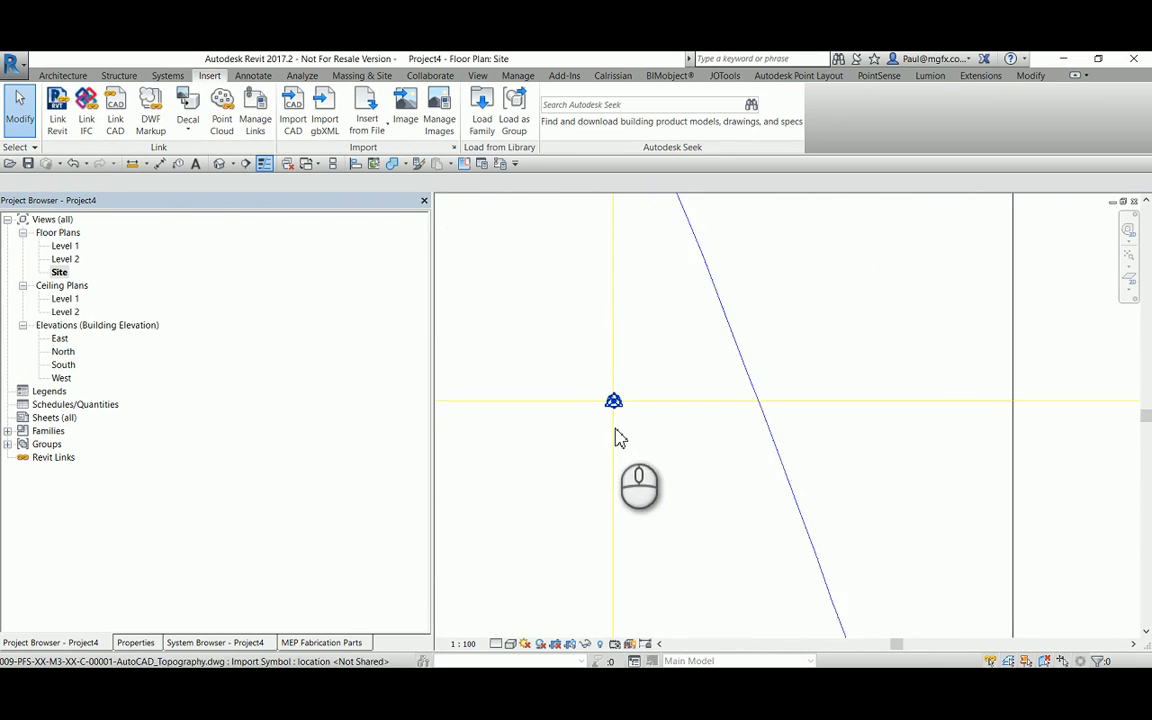
{"action": "scroll", "coordinate": [617, 437], "scroll_direction": "down", "scroll_amount": 3}
{"action": "scroll", "coordinate": [672, 470], "scroll_direction": "down", "scroll_amount": 4}
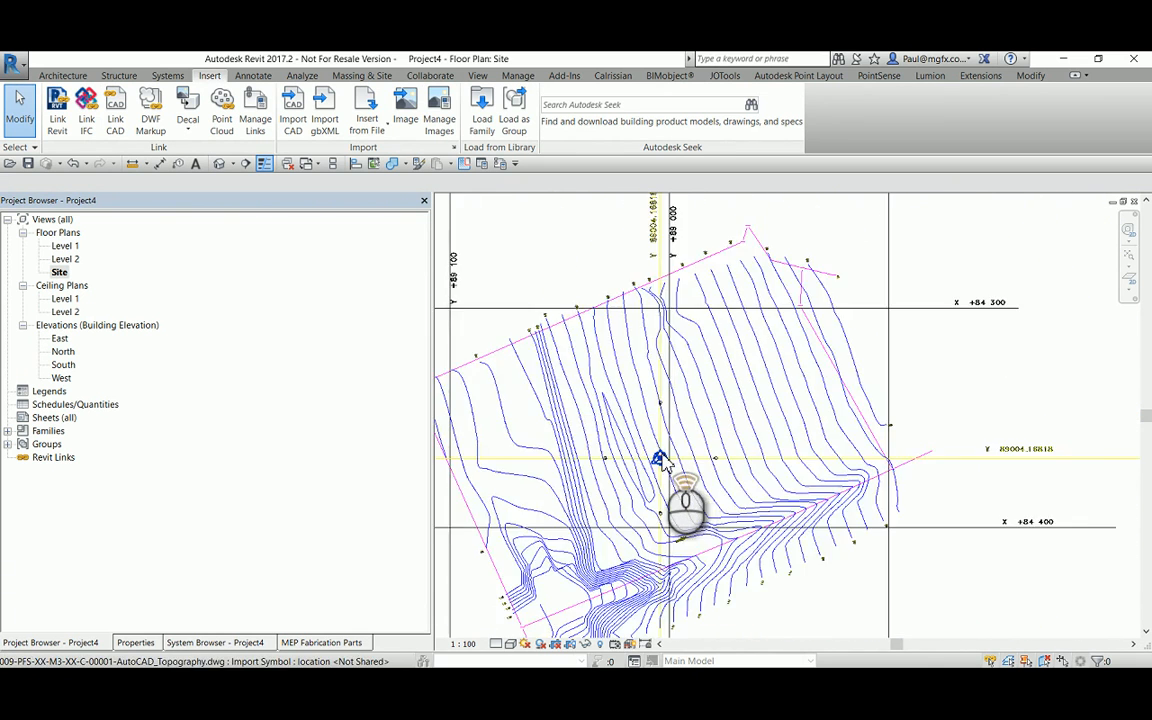
{"action": "scroll", "coordinate": [660, 470], "scroll_direction": "up", "scroll_amount": 5}
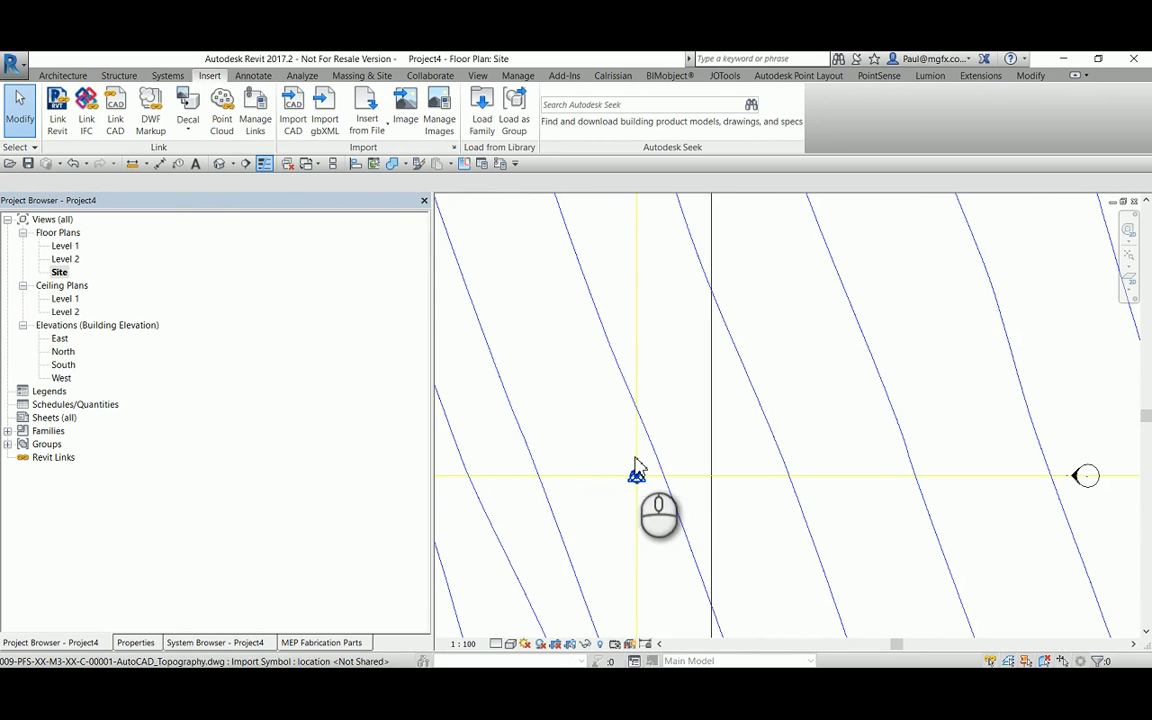
{"action": "scroll", "coordinate": [636, 470], "scroll_direction": "down", "scroll_amount": 4}
{"action": "scroll", "coordinate": [636, 475], "scroll_direction": "down", "scroll_amount": 5}
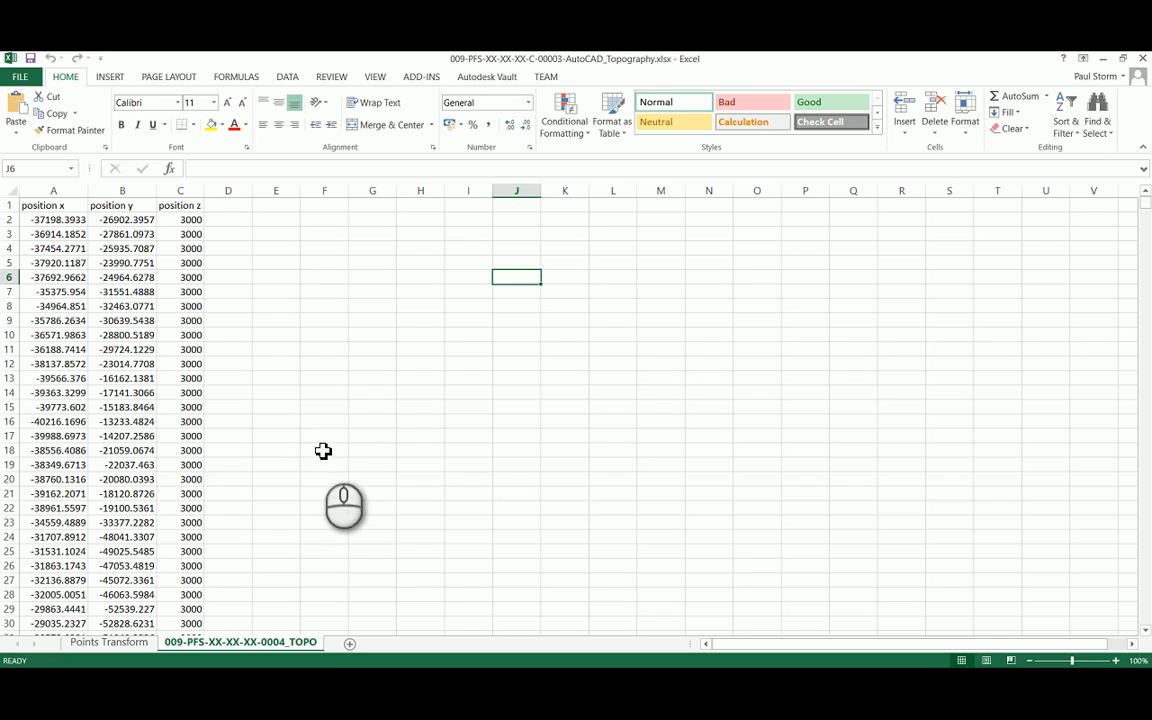
Examine the original x, y and z coordinate columns and the x - mid x column on the Points Transform sheet
{"action": "left_click", "coordinate": [118, 643]}
{"action": "left_click", "coordinate": [230, 308]}
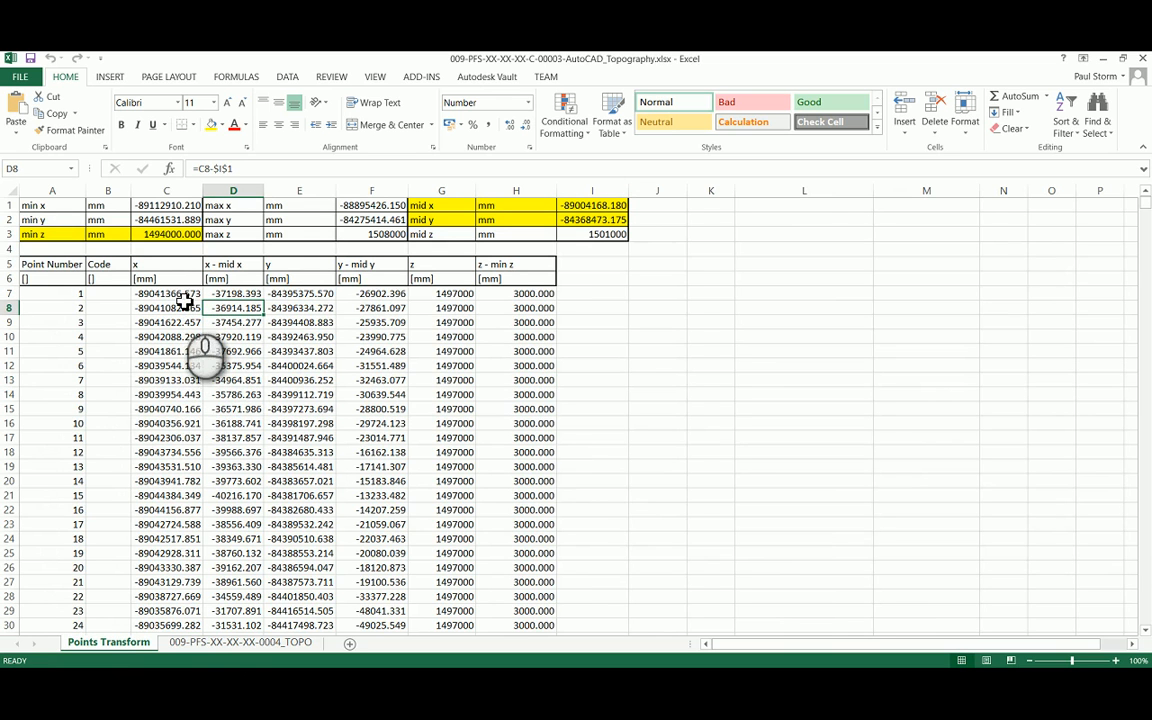
{"action": "left_click_drag", "start_coordinate": [177, 266], "coordinate": [185, 532]}
{"action": "scroll", "coordinate": [185, 532], "scroll_direction": "down", "scroll_amount": 20}
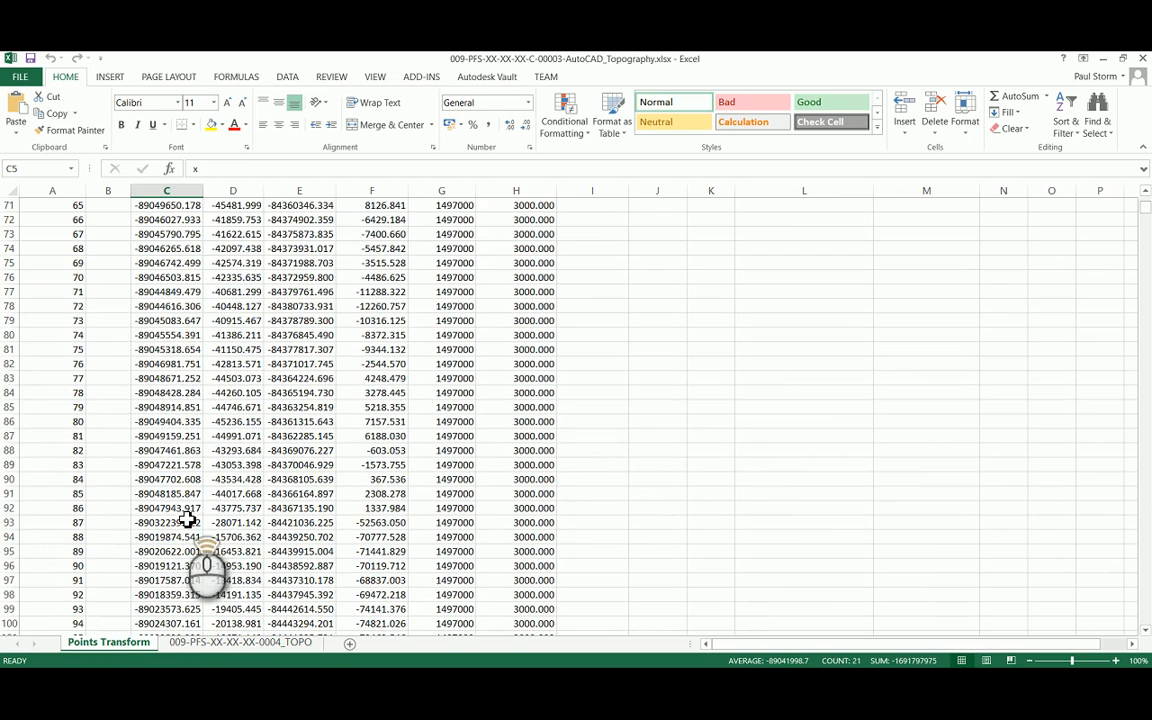
{"action": "scroll", "coordinate": [185, 530], "scroll_direction": "up", "scroll_amount": 20}
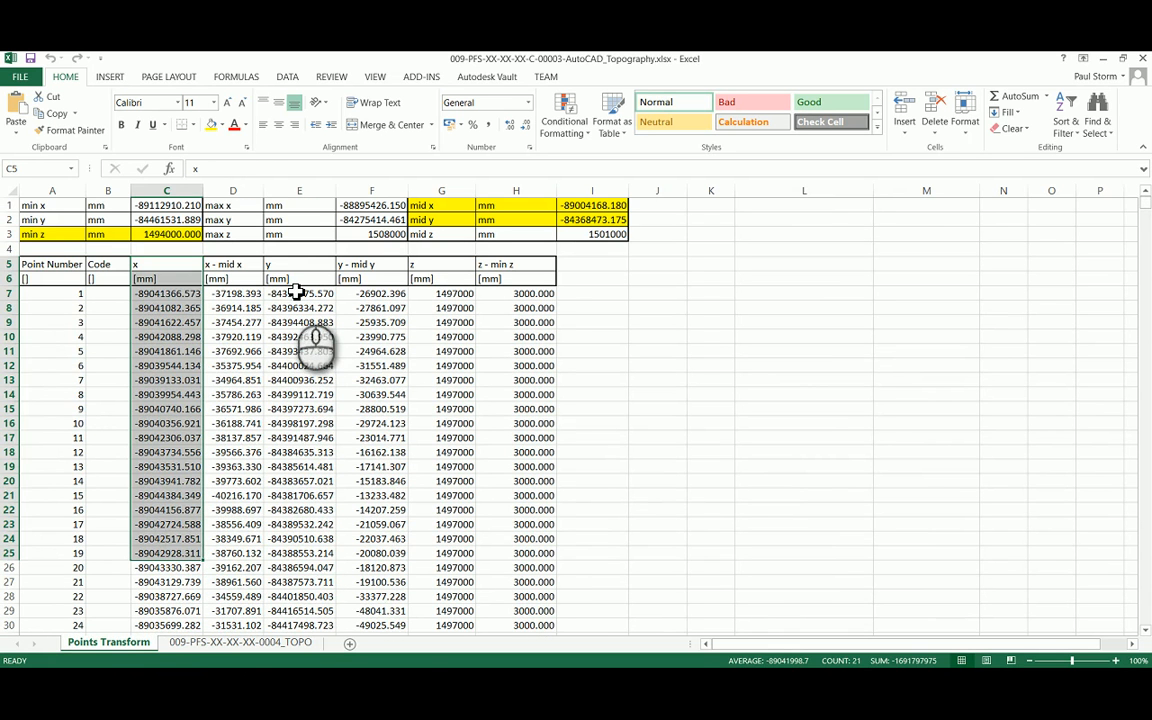
{"action": "left_click_drag", "start_coordinate": [296, 293], "coordinate": [288, 470]}
{"action": "left_click_drag", "start_coordinate": [443, 294], "coordinate": [451, 371]}
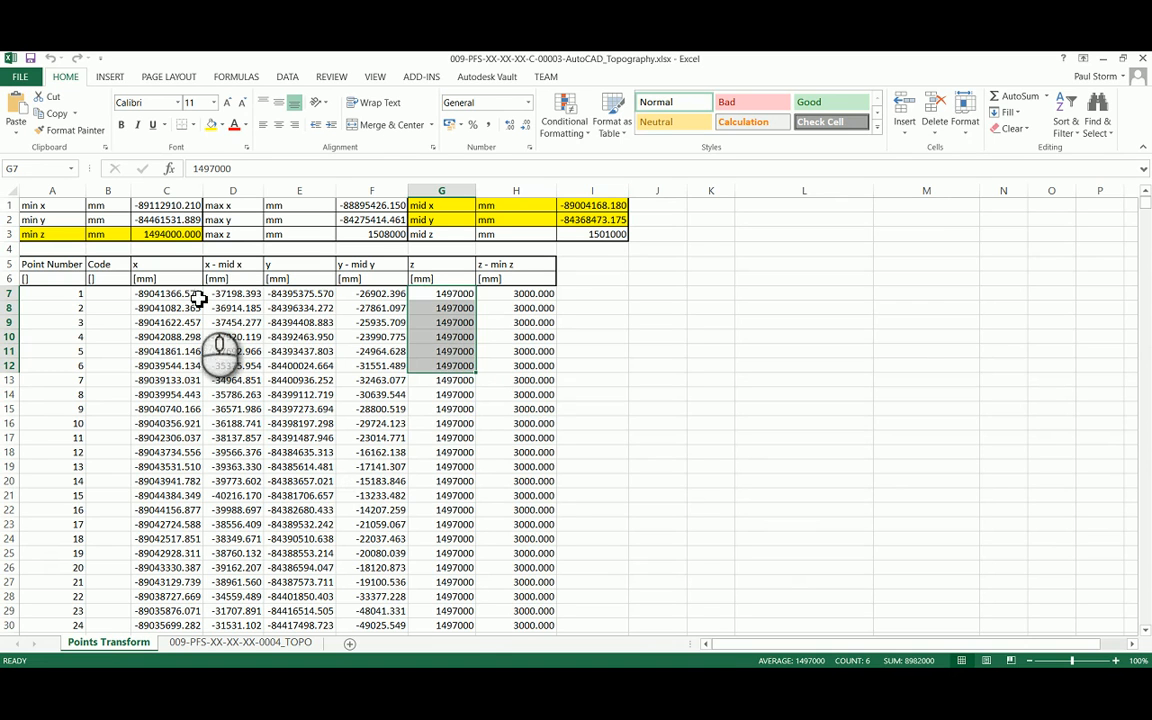
{"action": "left_click", "coordinate": [243, 322]}
{"action": "left_click", "coordinate": [232, 268]}
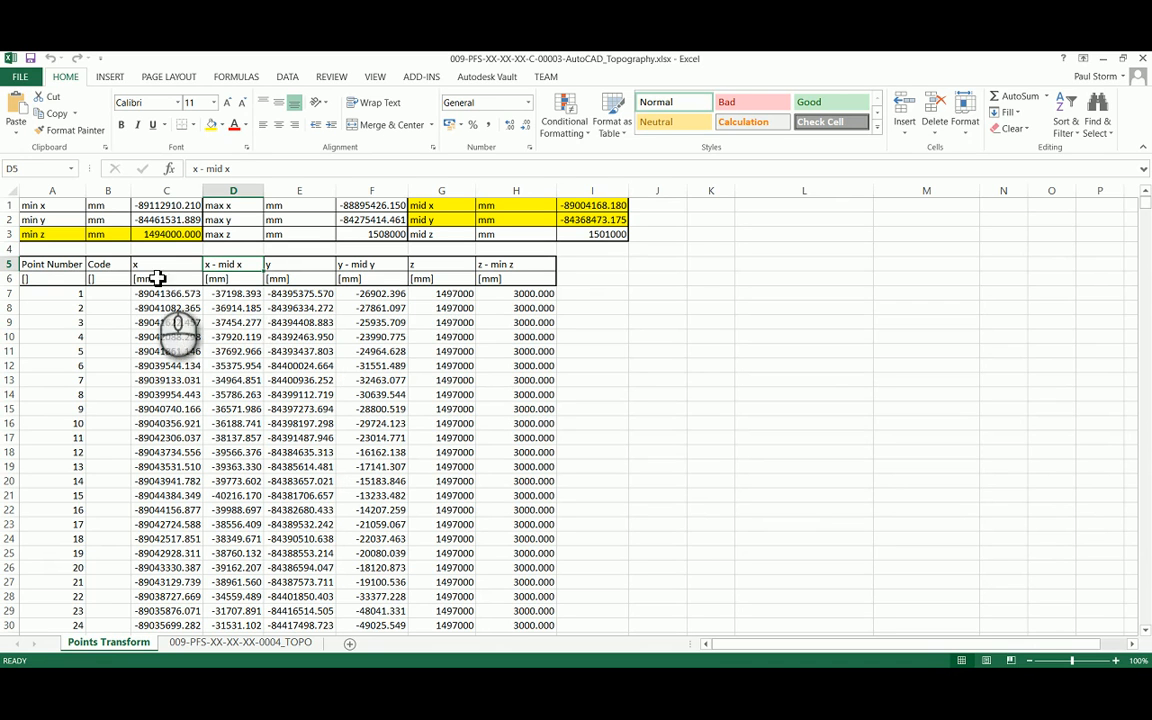
Inspect the min x formula in cell C1 and the range of x coordinates it references
{"action": "left_click", "coordinate": [173, 207]}
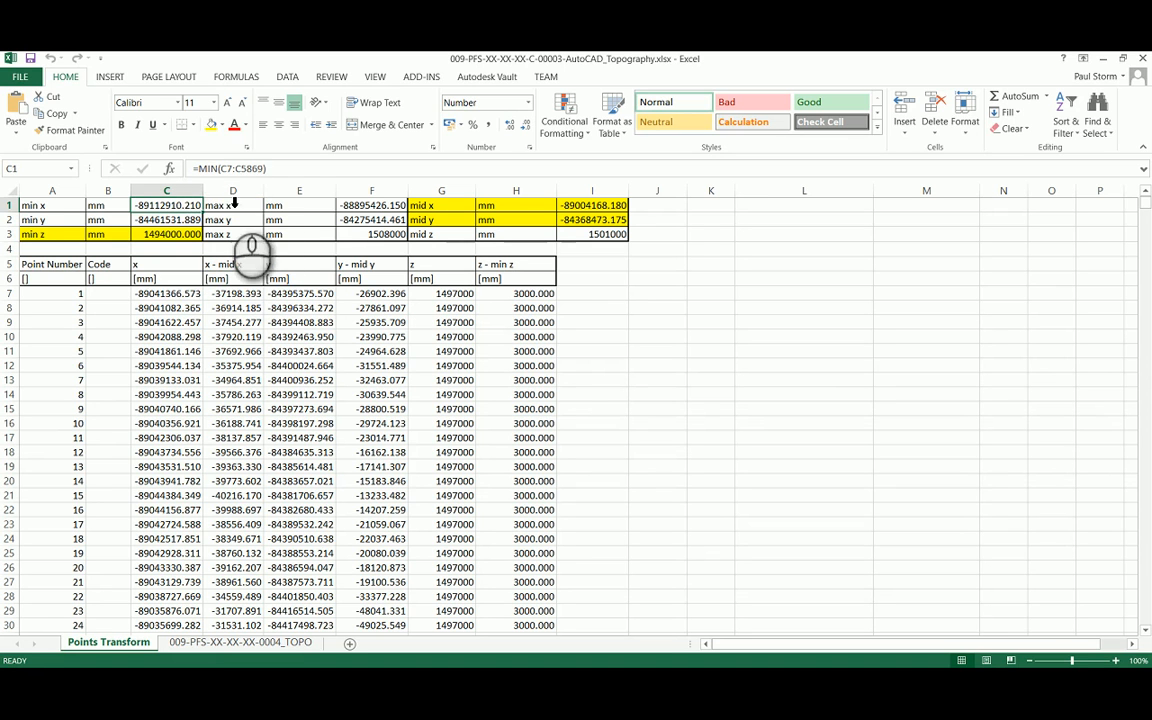
{"action": "left_click", "coordinate": [299, 172]}
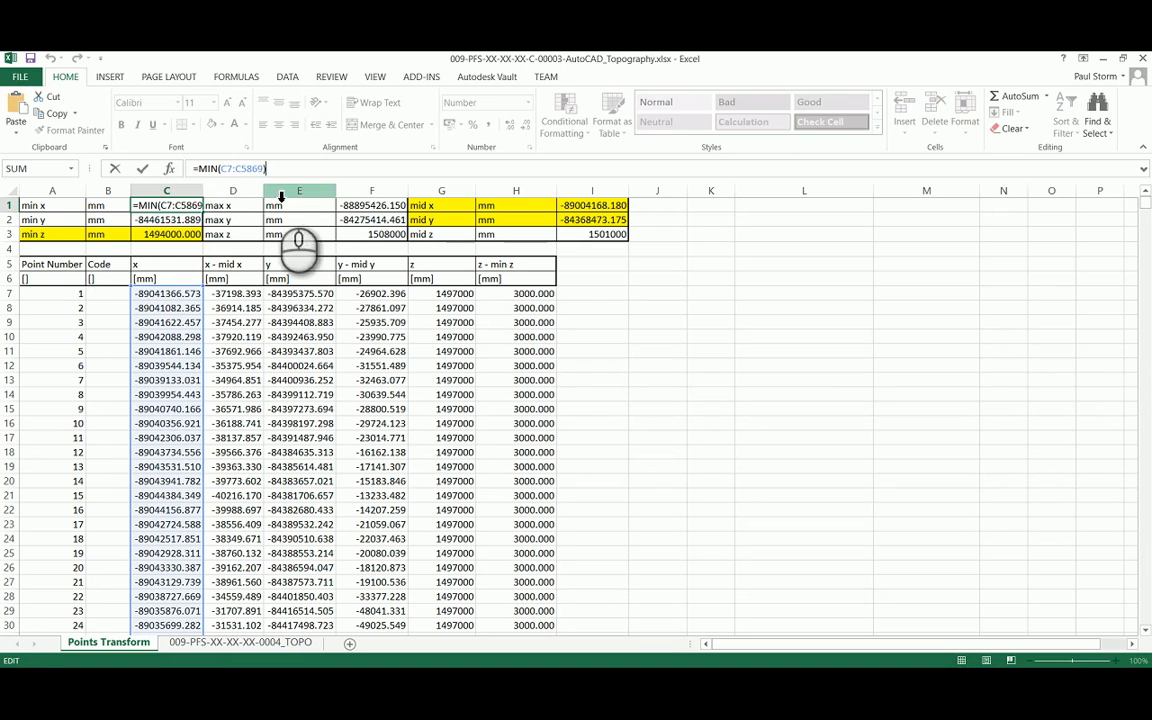
{"action": "left_click", "coordinate": [240, 337]}
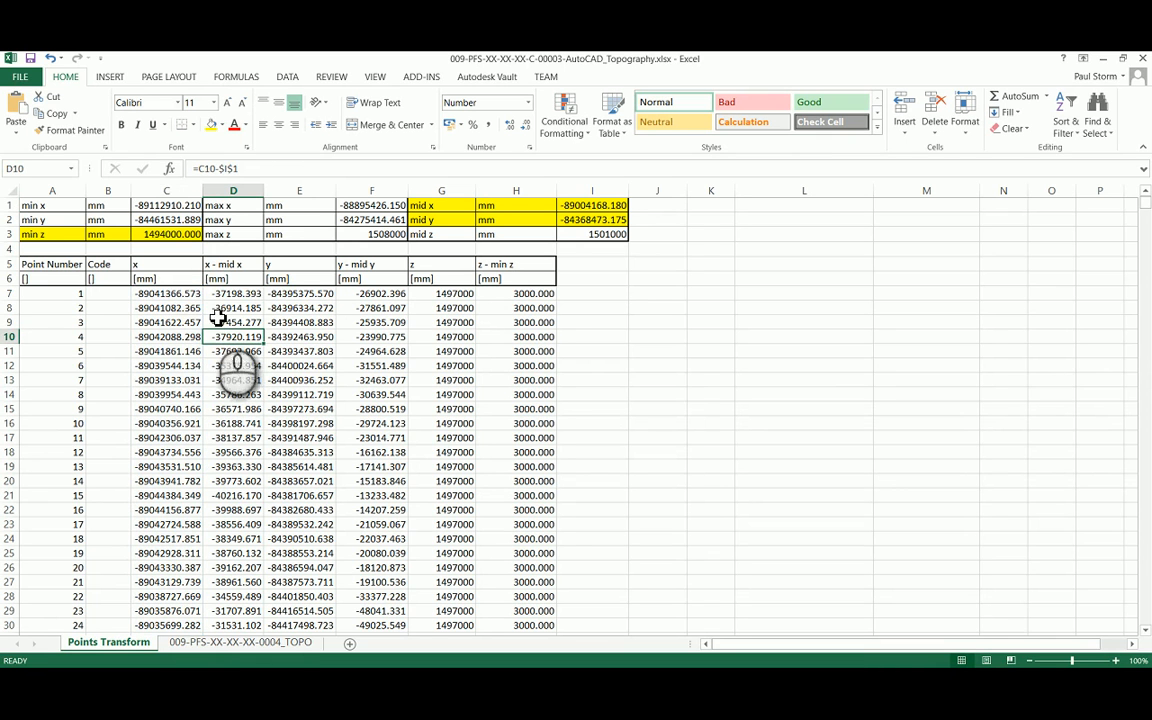
{"action": "left_click", "coordinate": [170, 205]}
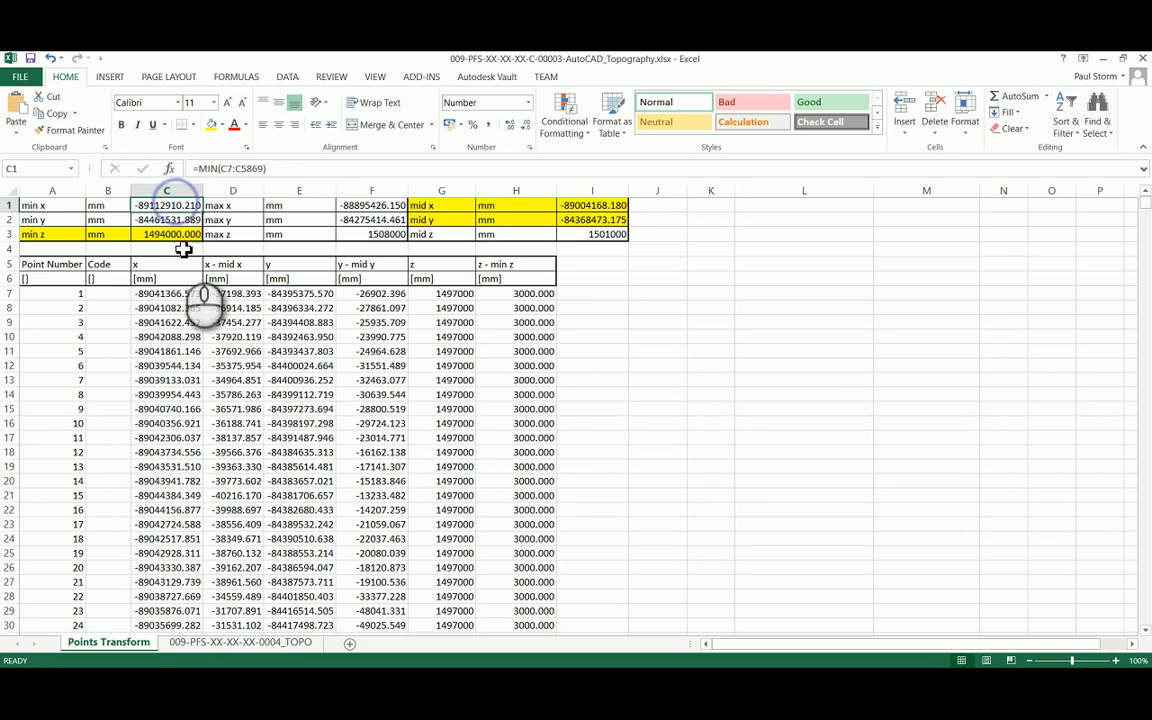
{"action": "left_click", "coordinate": [195, 308]}
{"action": "left_click", "coordinate": [166, 205]}
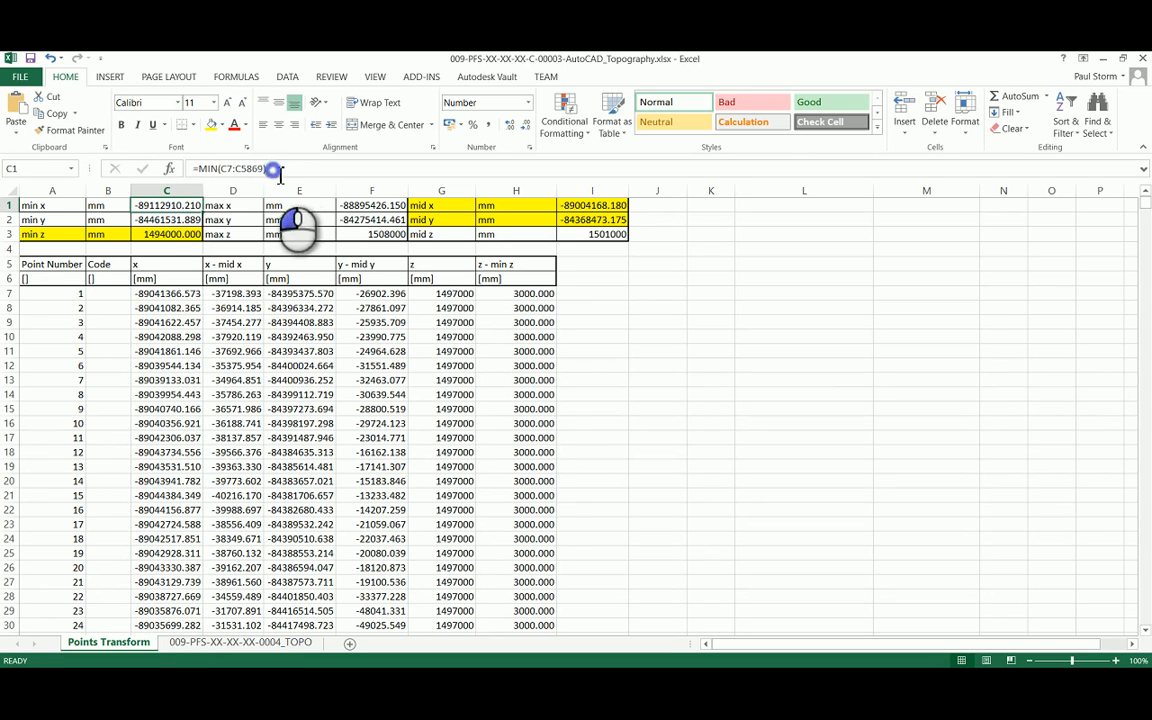
{"action": "key", "text": "F2"}
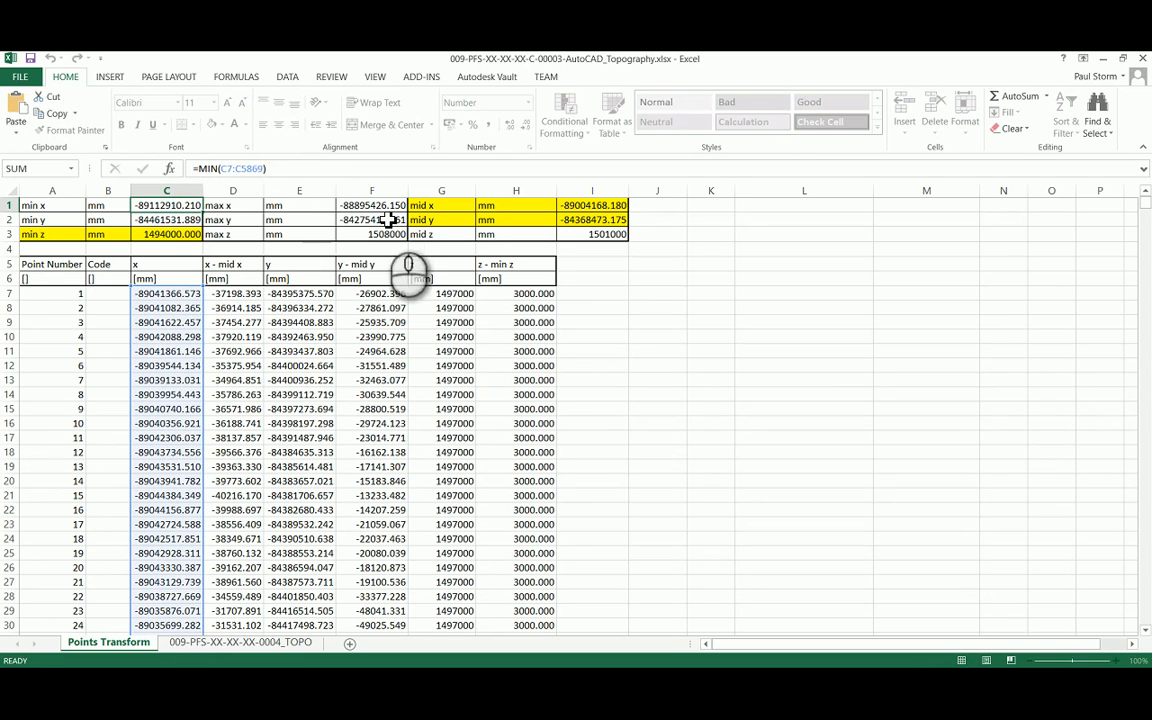
{"action": "key", "text": "Escape"}
Inspect the max x formula in F1 and the mid x formula in I1 with their referenced cells
{"action": "left_click", "coordinate": [372, 205]}
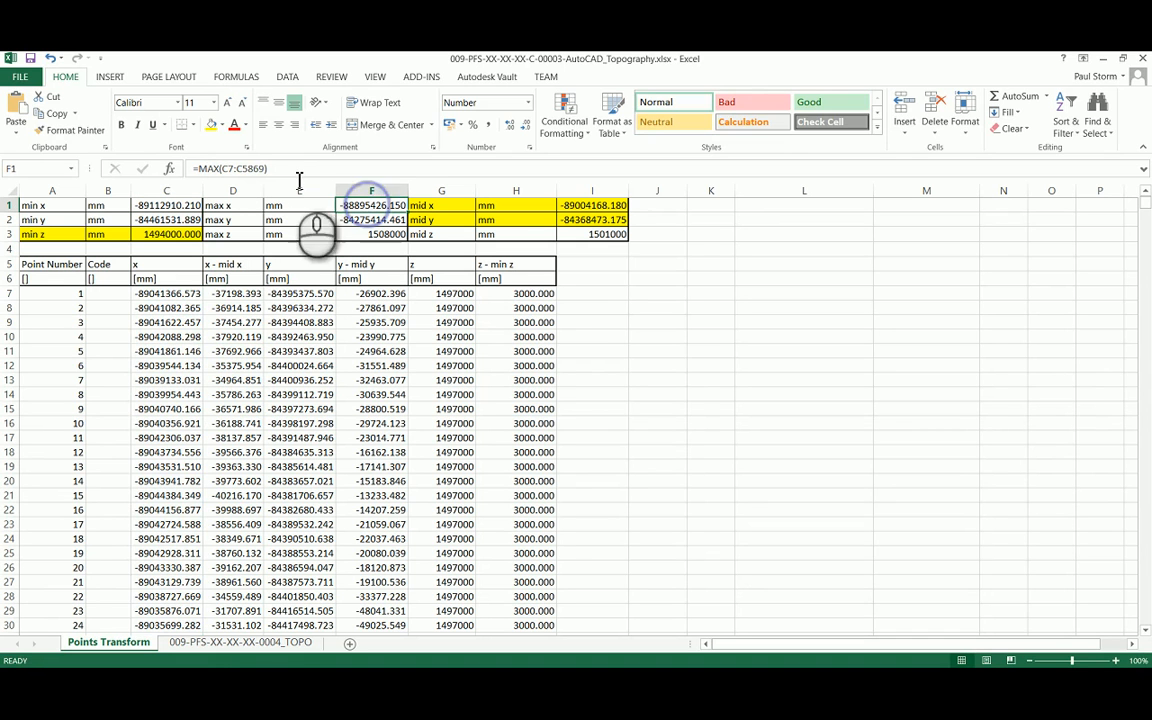
{"action": "left_click", "coordinate": [301, 168]}
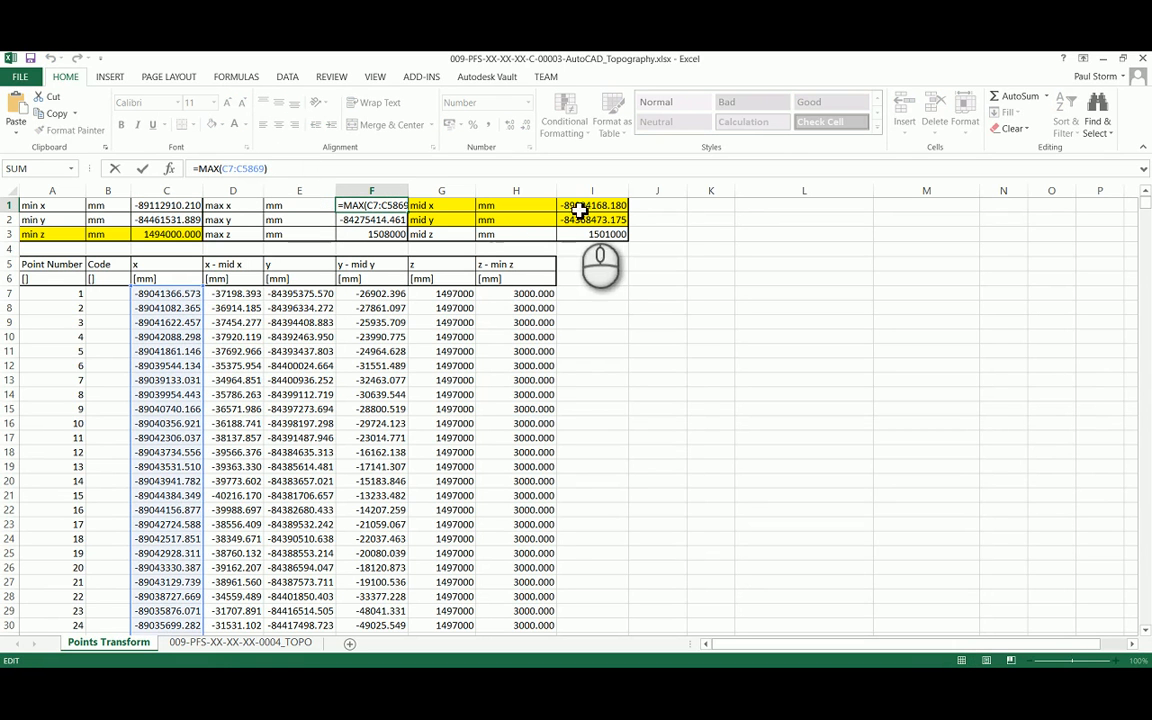
{"action": "left_click", "coordinate": [444, 207]}
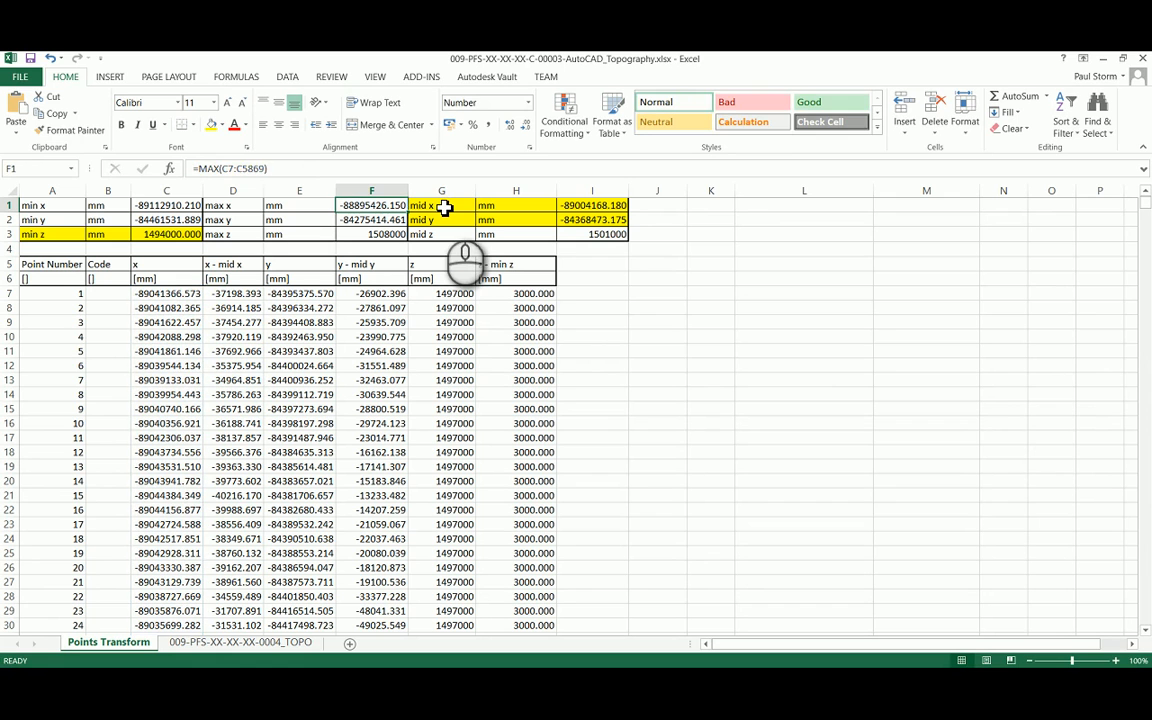
{"action": "left_click", "coordinate": [592, 206]}
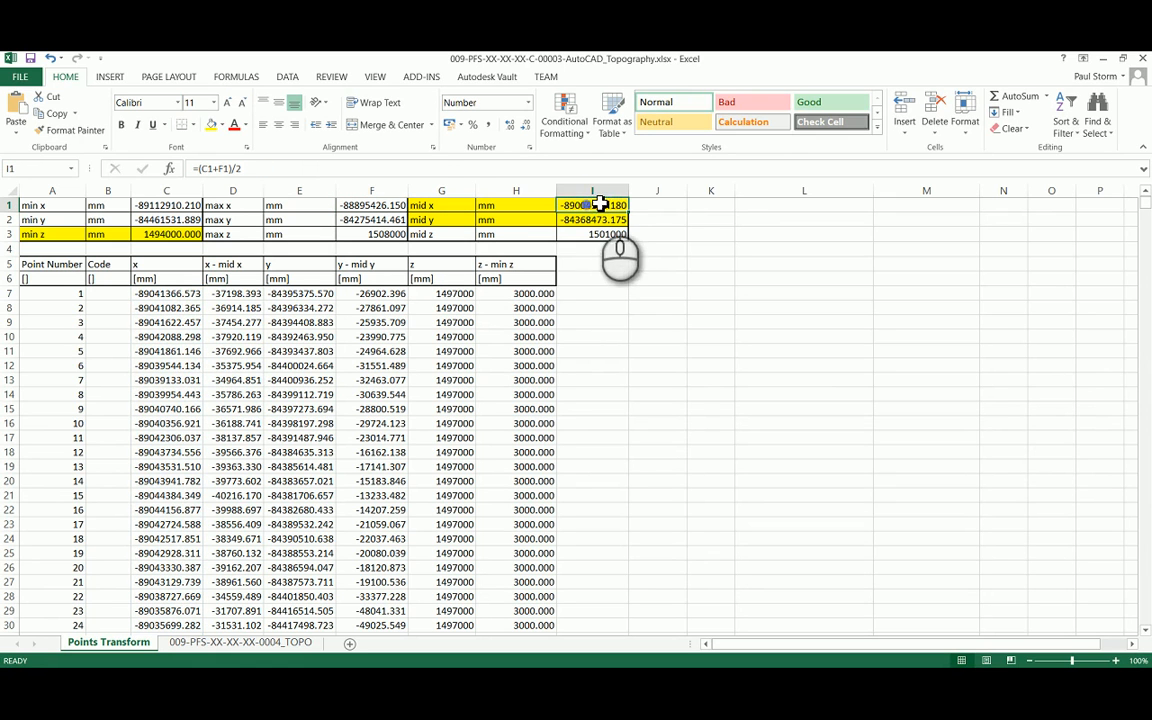
{"action": "left_click", "coordinate": [262, 170]}
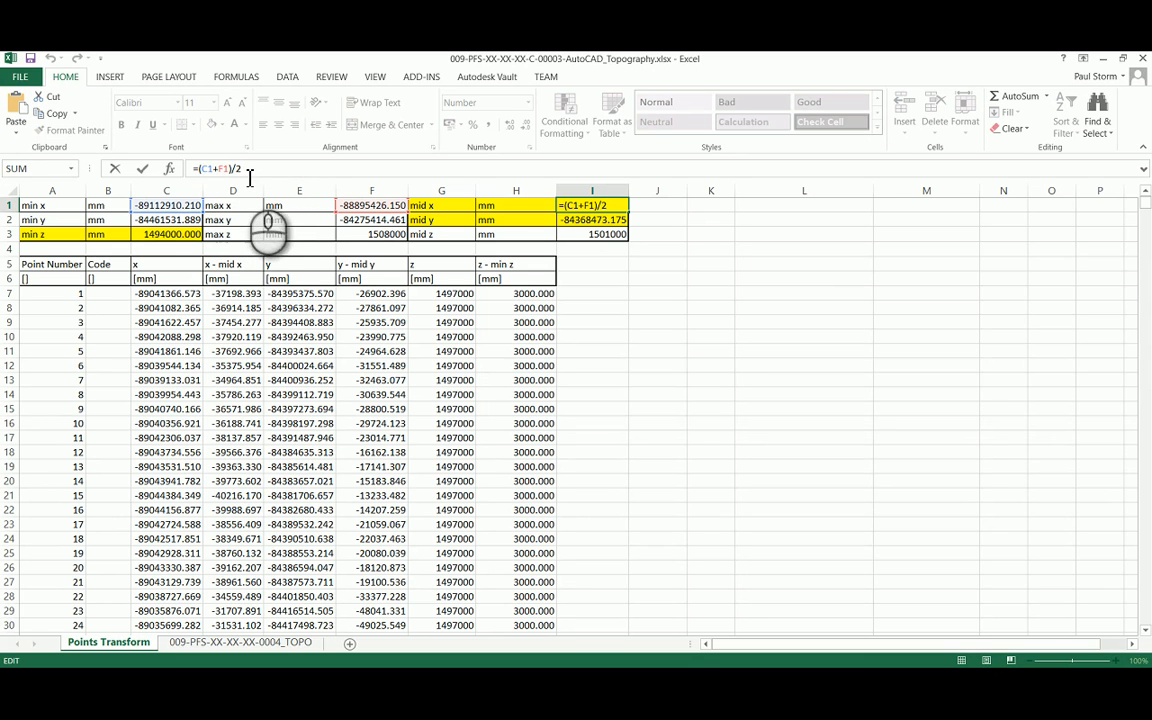
{"action": "left_click", "coordinate": [659, 277]}
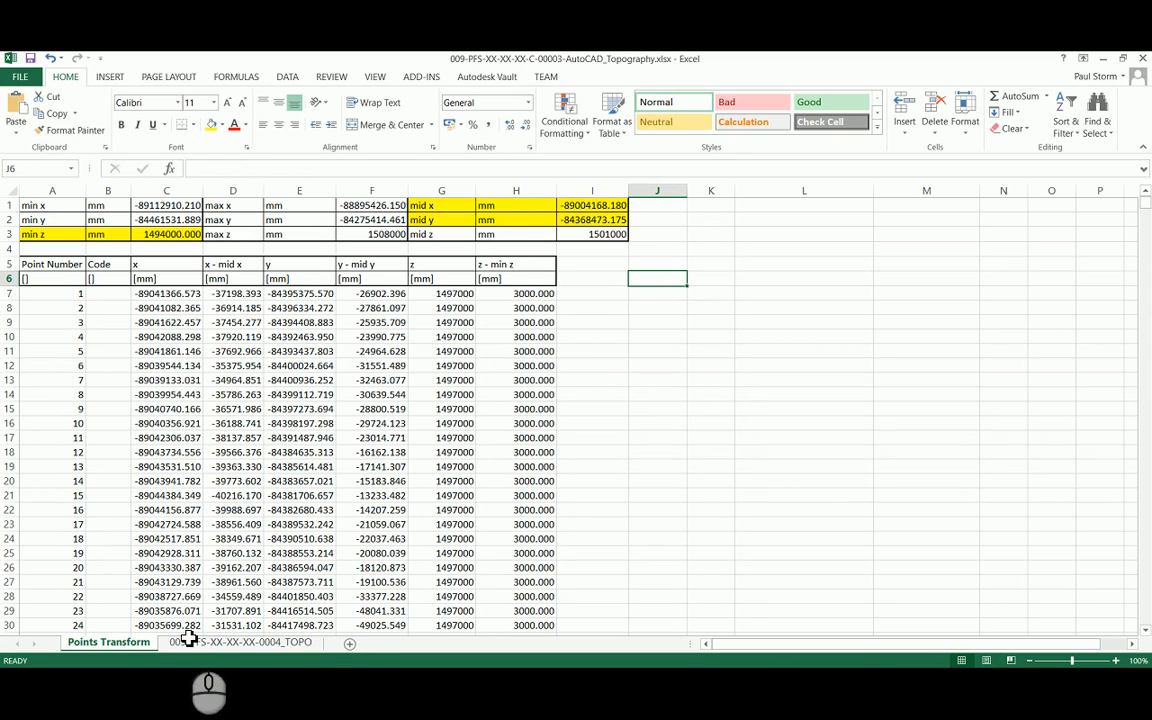
Inspect the x - mid x, y - mid y and z - min z formulas for point 1 in row 7
{"action": "double_click", "coordinate": [232, 294]}
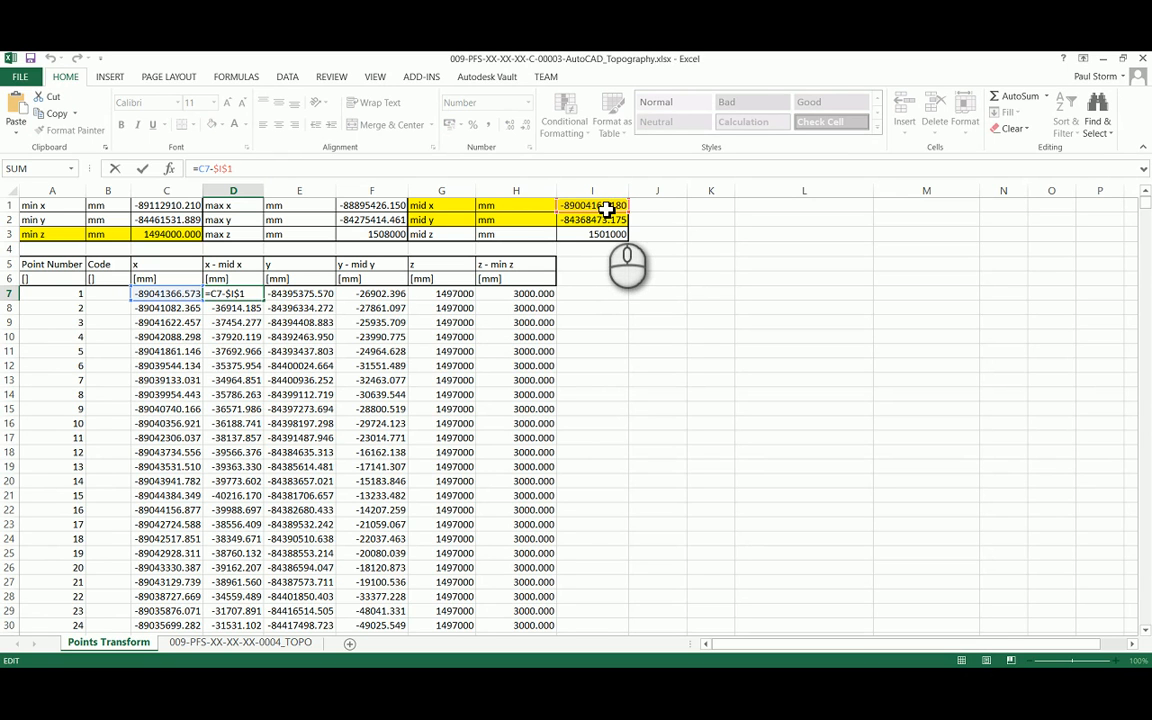
{"action": "key", "text": "ctrl+Return"}
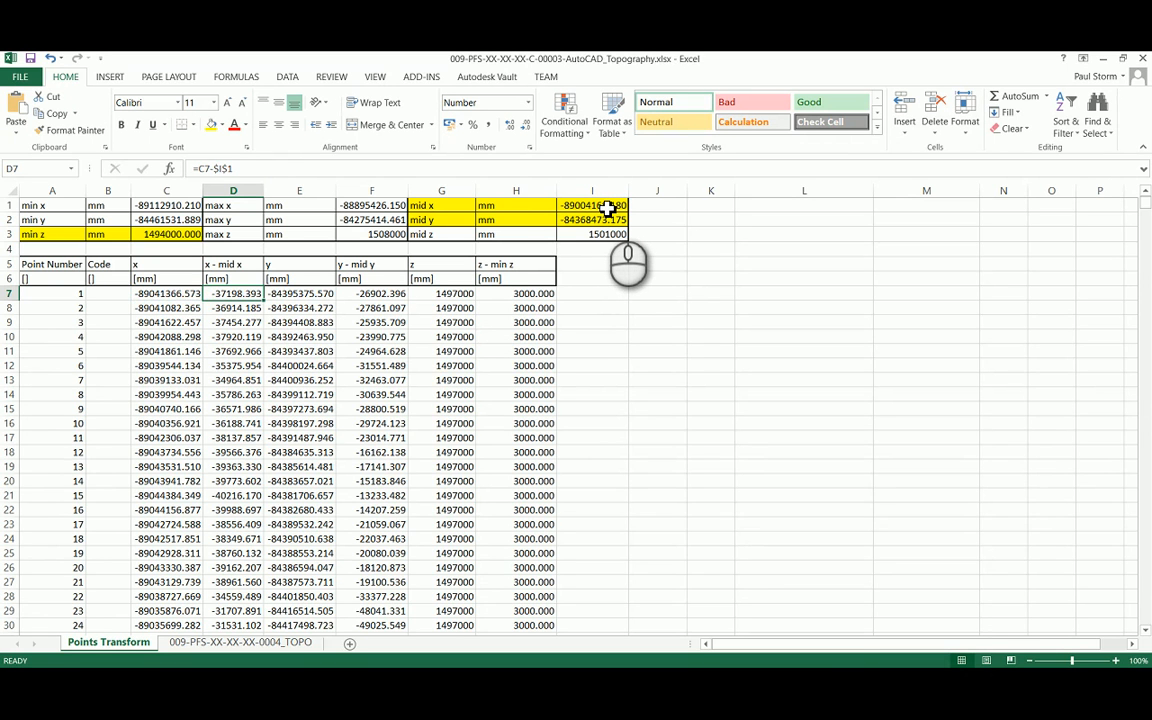
{"action": "left_click", "coordinate": [376, 294]}
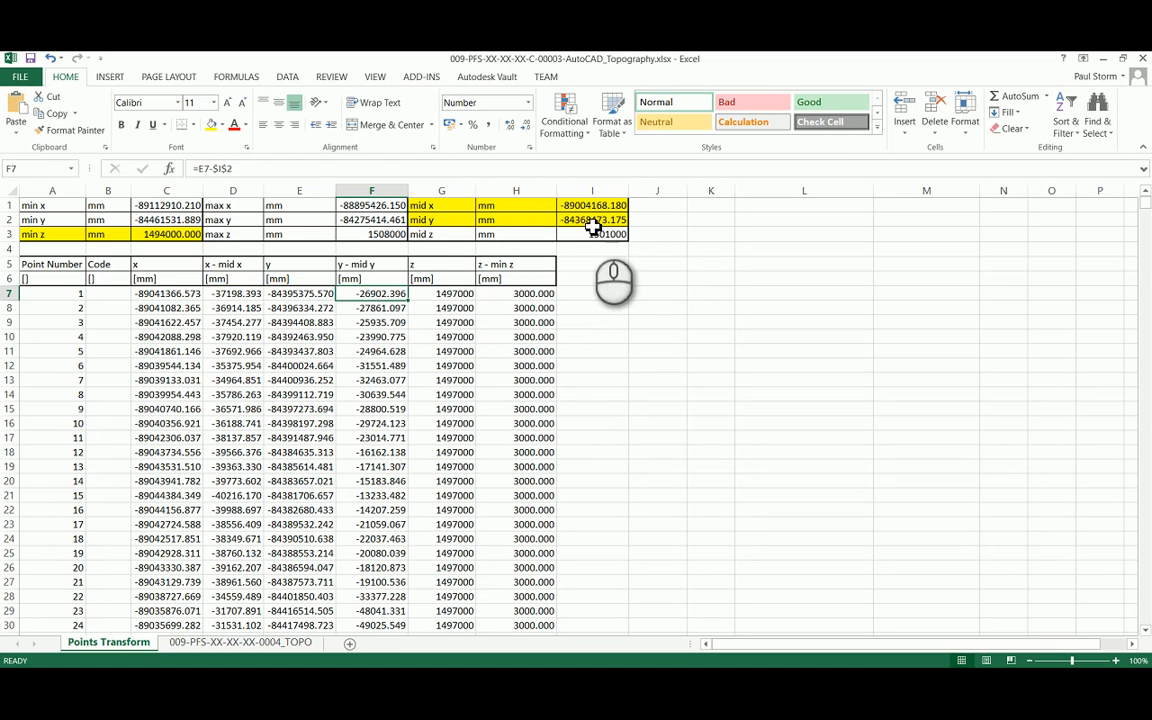
{"action": "left_click", "coordinate": [300, 168]}
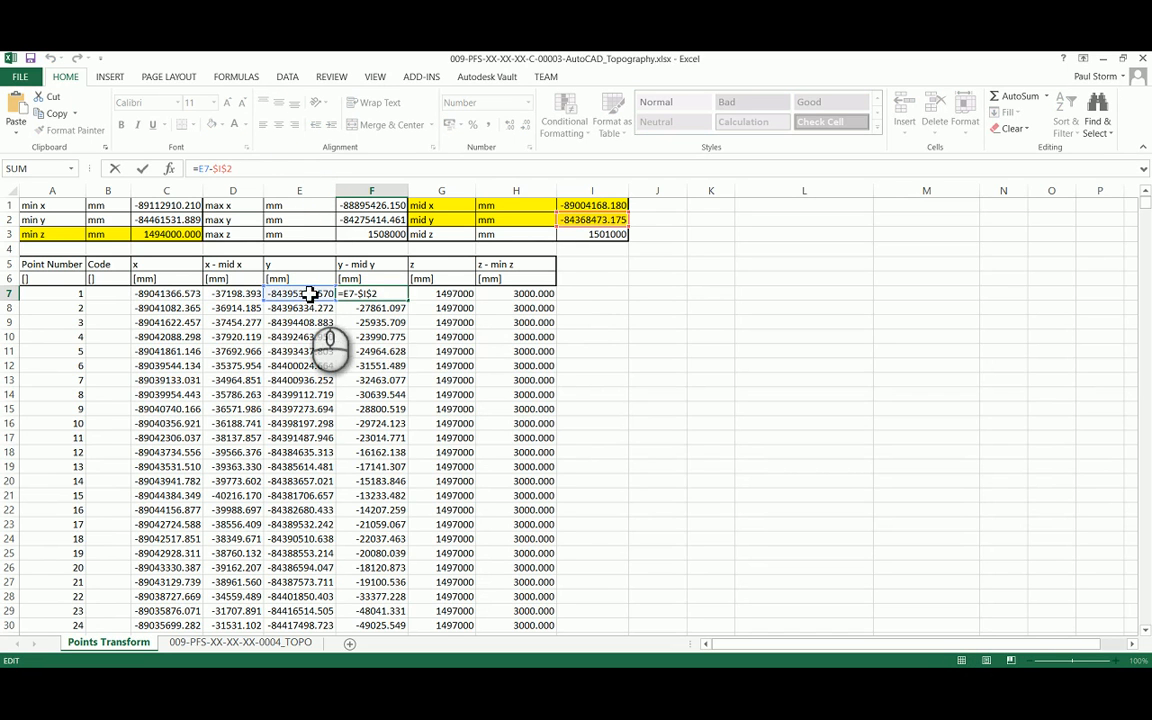
{"action": "left_click", "coordinate": [452, 294]}
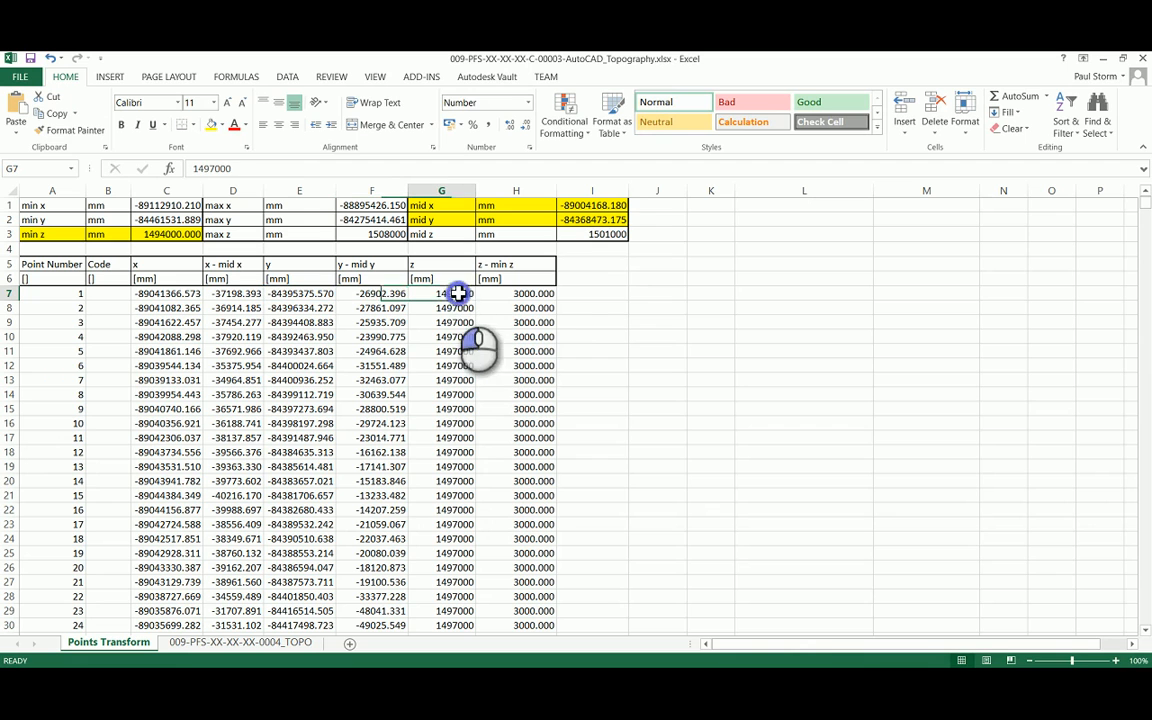
{"action": "left_click", "coordinate": [540, 300]}
{"action": "type", "text": "=G7-$C$3"}
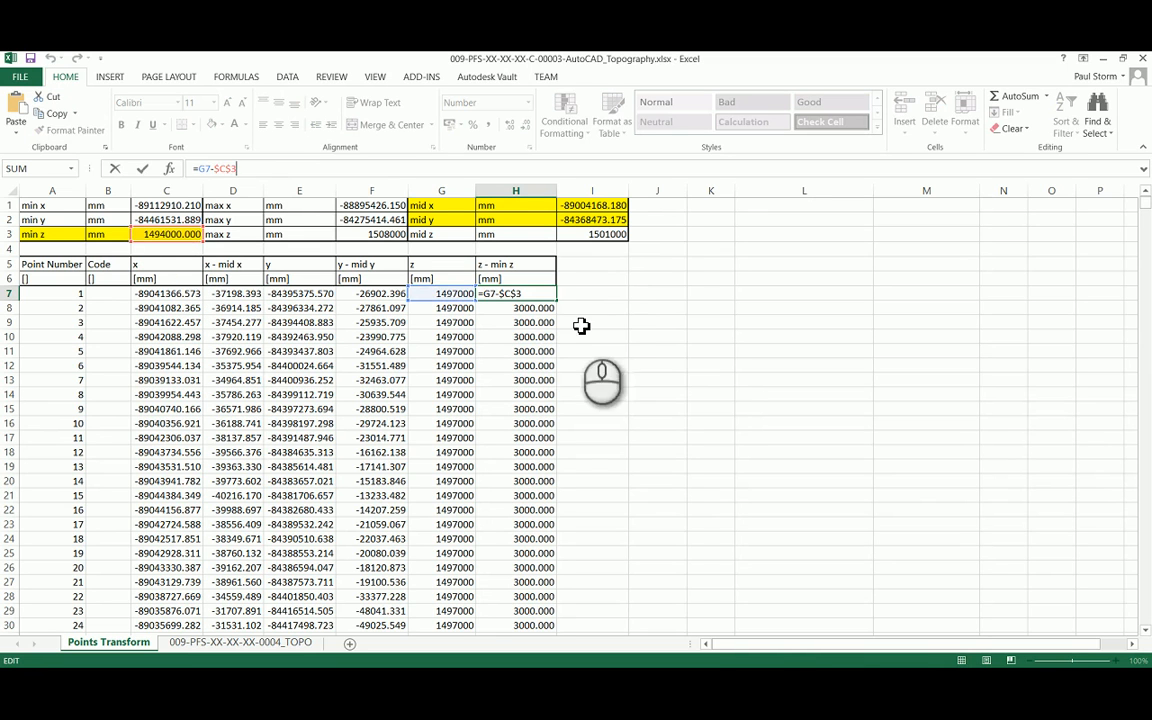
{"action": "key", "text": "ctrl+Return"}
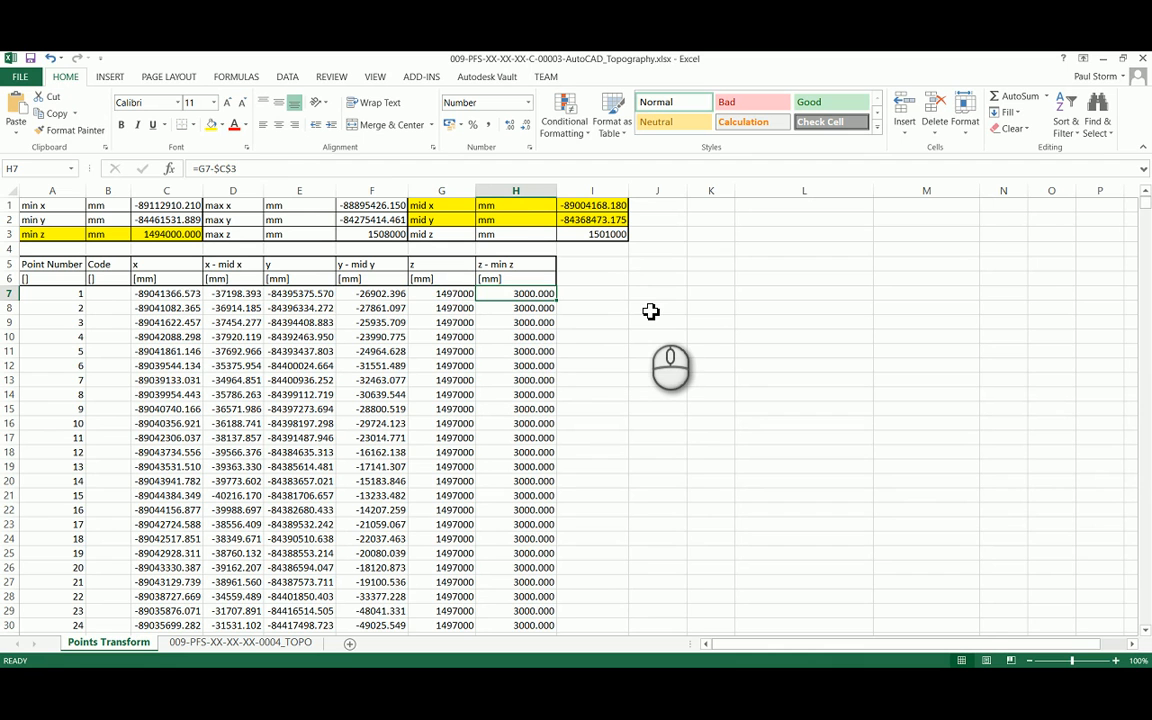
Review the 009-PFS-XX-XX-XX-0004_TOPO sheet, checking the source of A2, the three position headers and the listed coordinates
{"action": "left_click", "coordinate": [190, 643]}
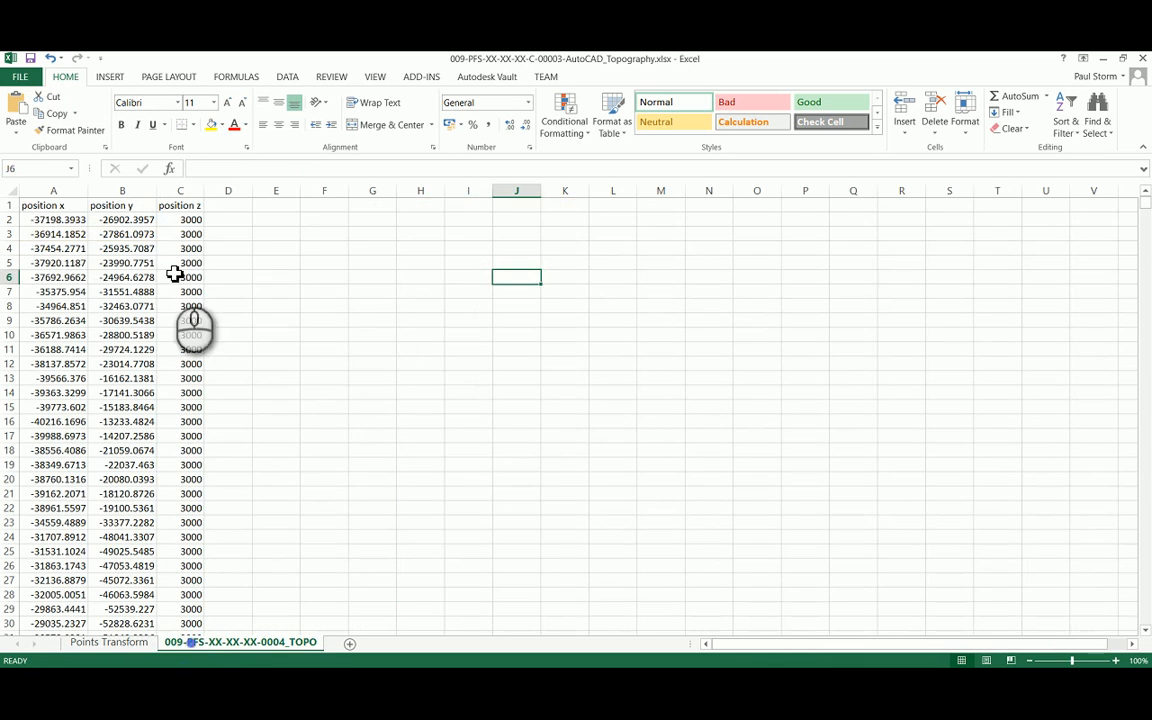
{"action": "left_click", "coordinate": [55, 219]}
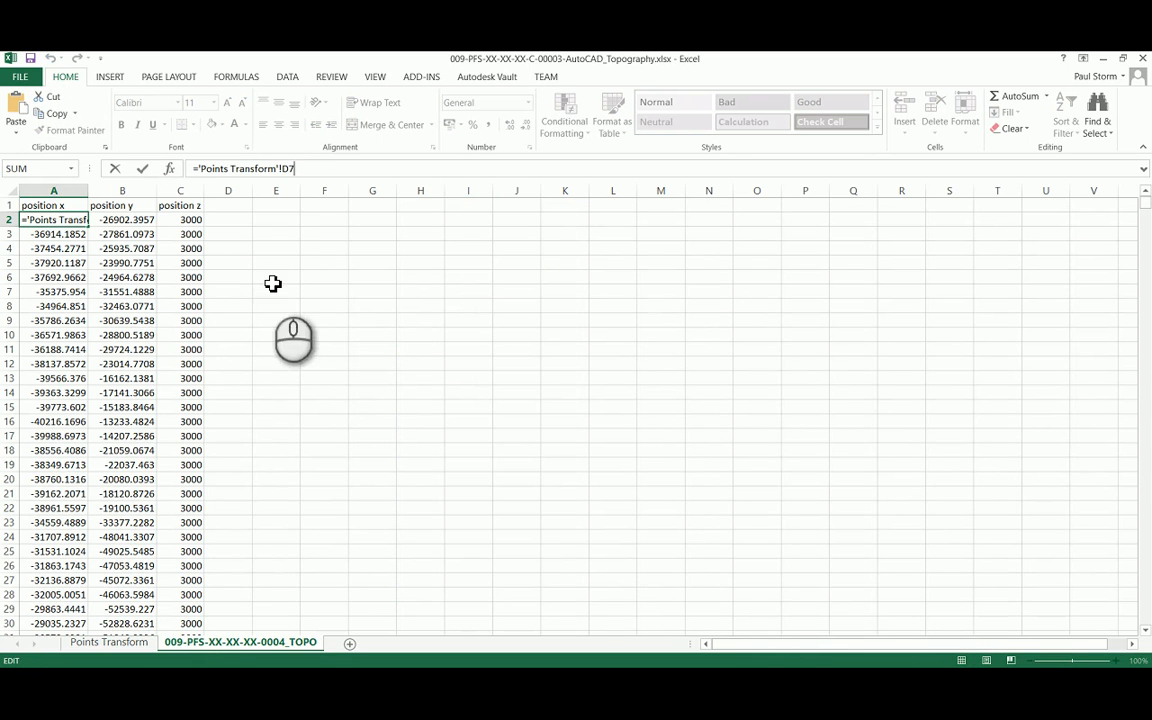
{"action": "key", "text": "Escape"}
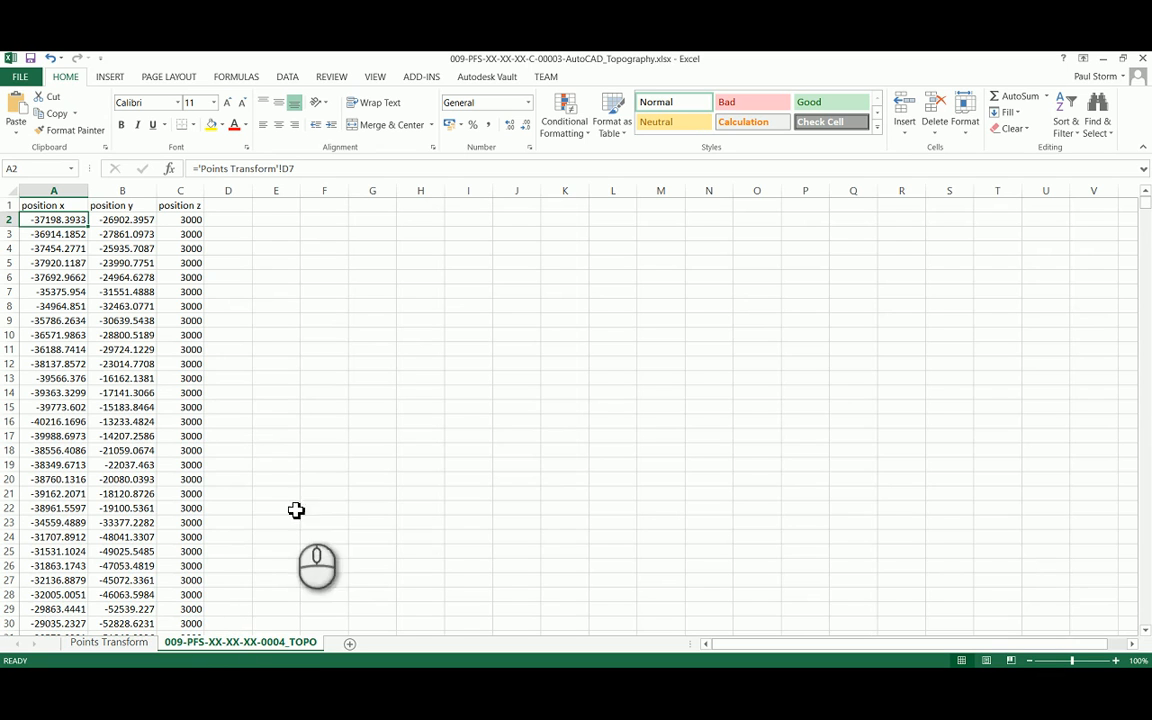
{"action": "left_click", "coordinate": [52, 205]}
{"action": "left_click", "coordinate": [122, 205]}
{"action": "left_click", "coordinate": [180, 205]}
{"action": "left_click", "coordinate": [228, 262]}
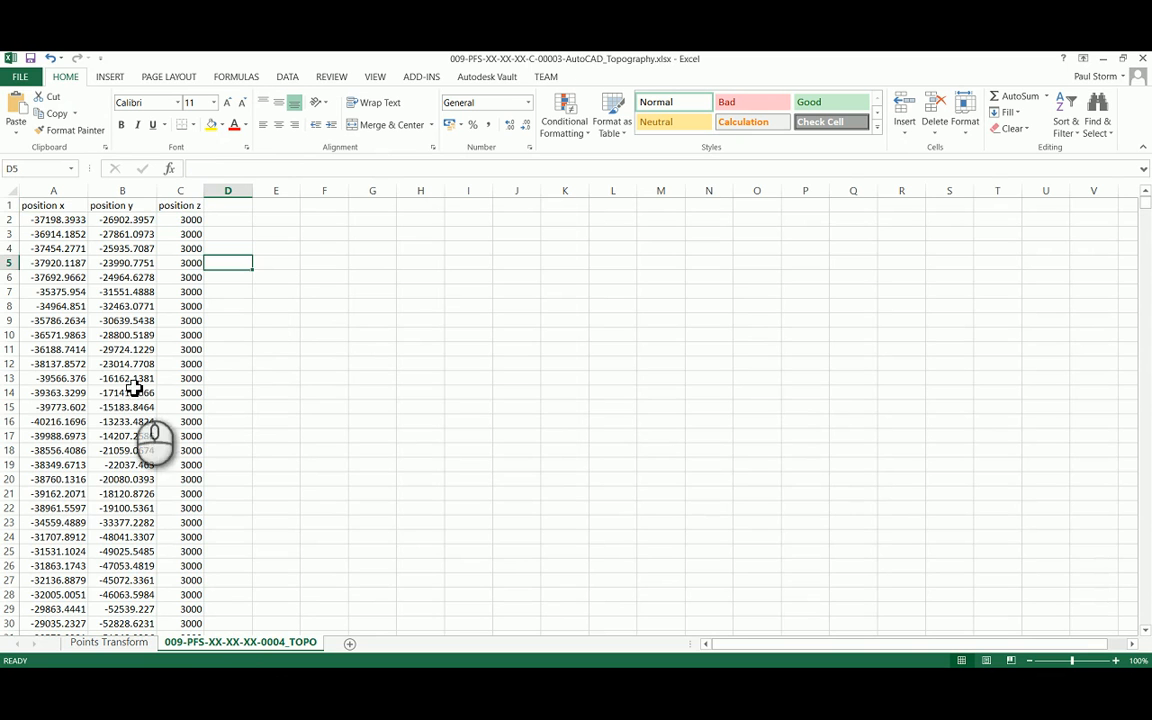
{"action": "scroll", "coordinate": [91, 421], "scroll_direction": "down", "scroll_amount": 12}
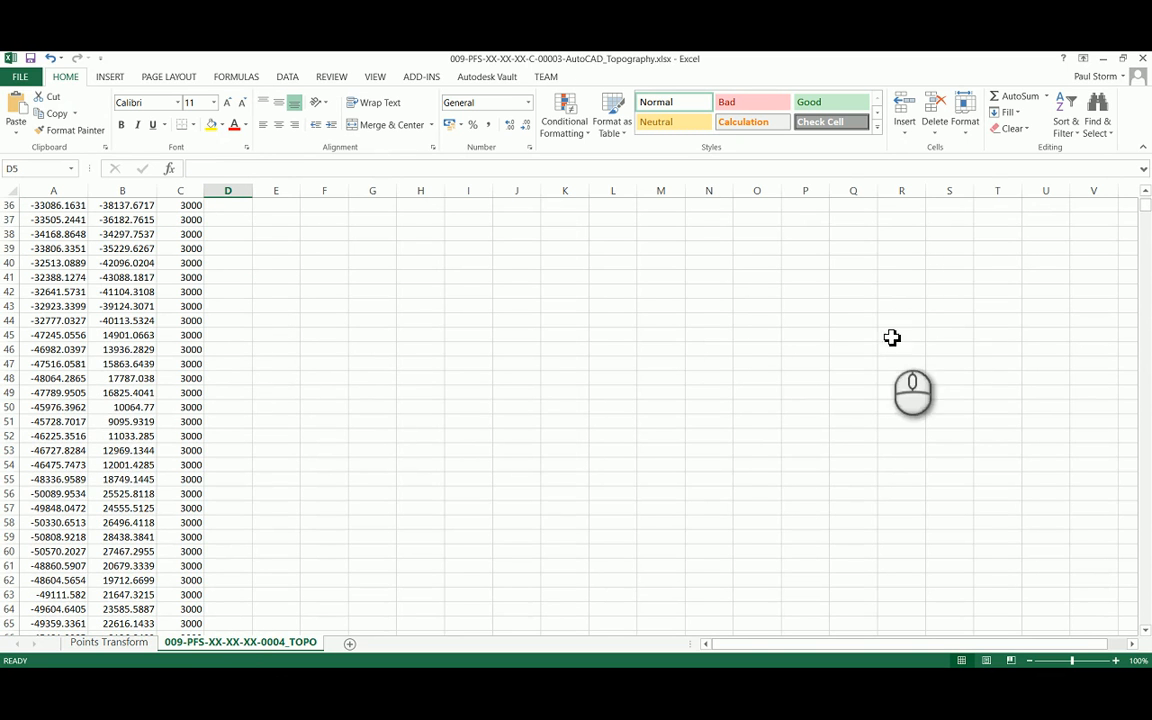
{"action": "scroll", "coordinate": [464, 358], "scroll_direction": "up", "scroll_amount": 12}
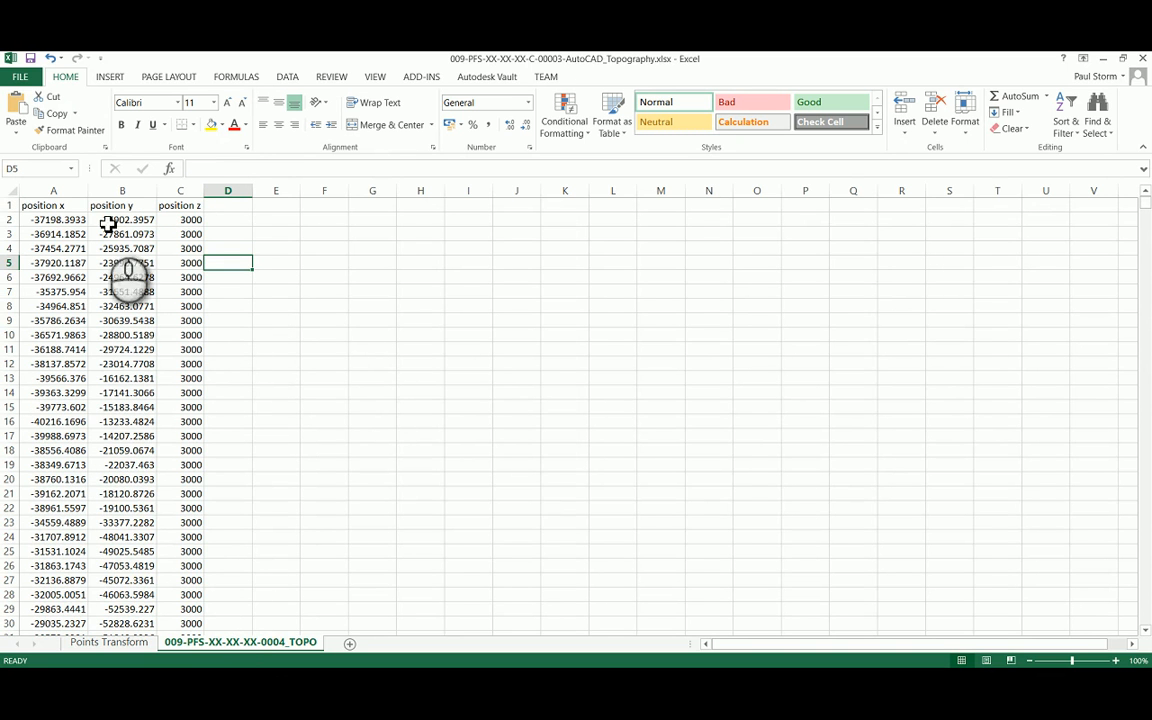
Save the active coordinate sheet in CSV (Comma delimited) format as 009-PFS-XX-XX-XX-C-00003-AutoCAD_Topography.csv in CAD_Data, and close the workbook without saving again
{"action": "left_click", "coordinate": [19, 80]}
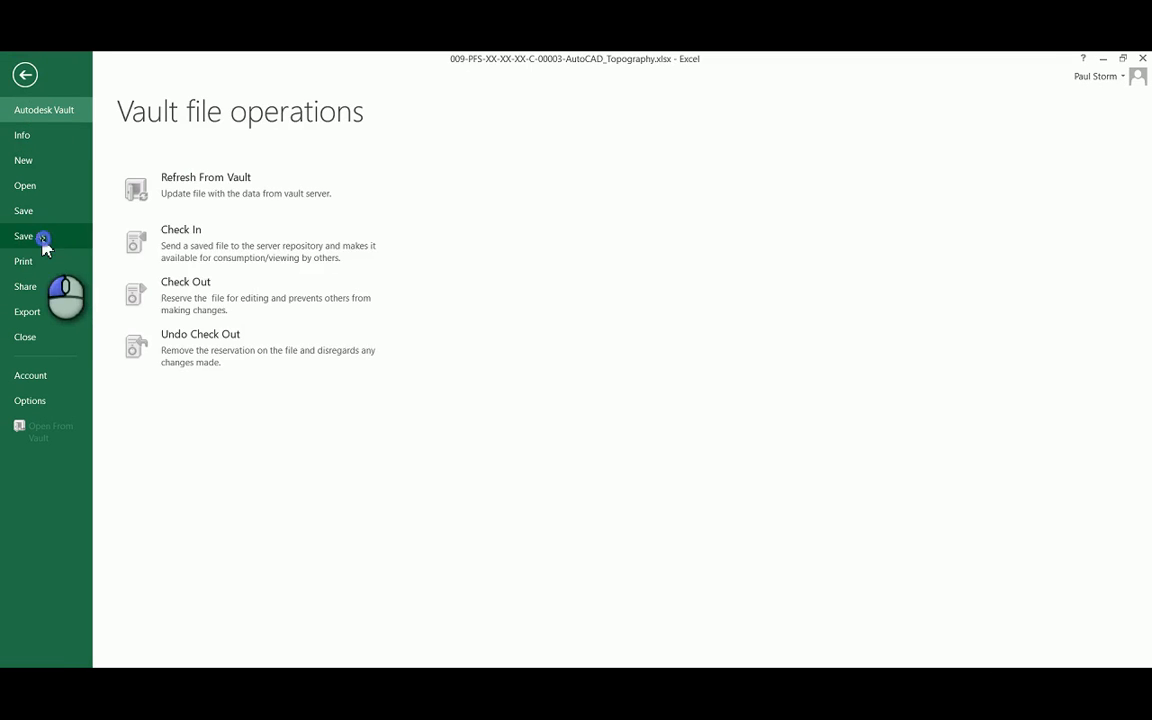
{"action": "left_click", "coordinate": [50, 238]}
{"action": "left_click", "coordinate": [376, 500]}
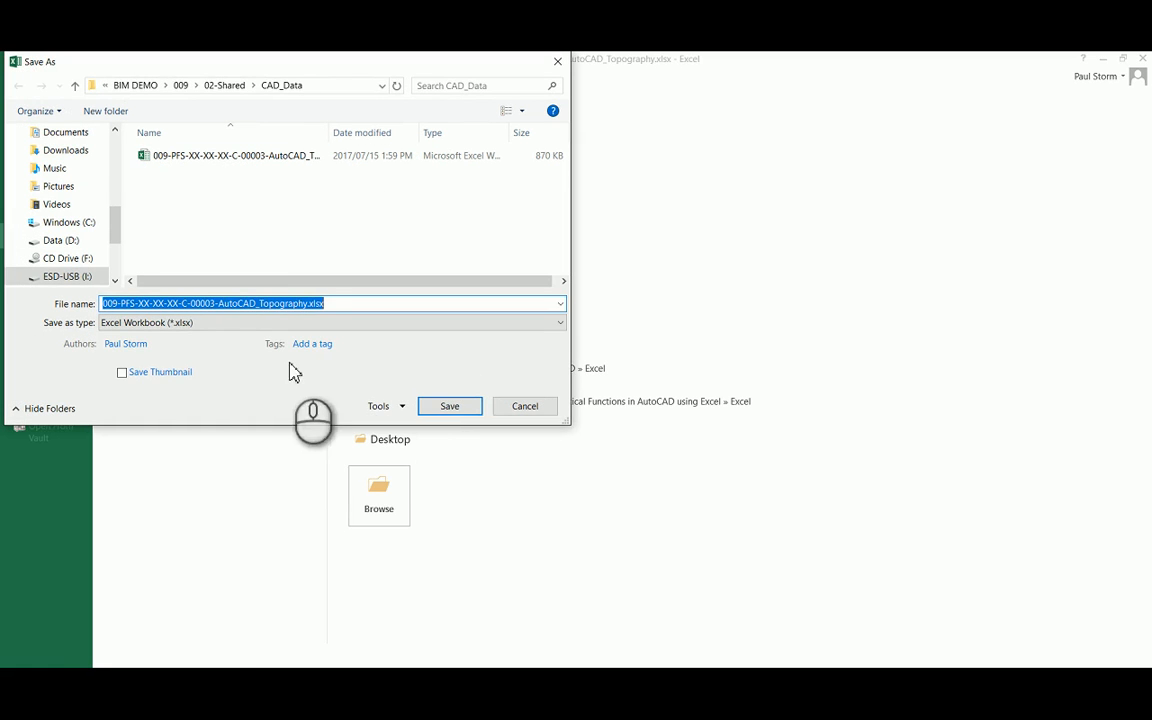
{"action": "left_click", "coordinate": [212, 323]}
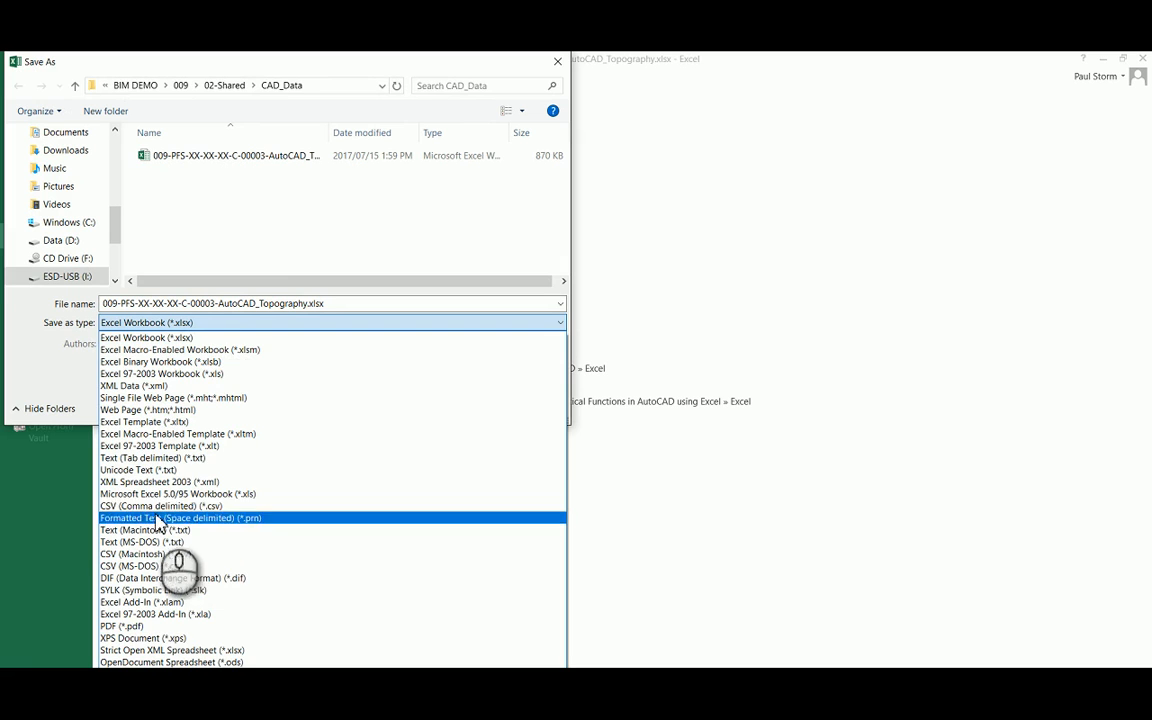
{"action": "left_click", "coordinate": [161, 506]}
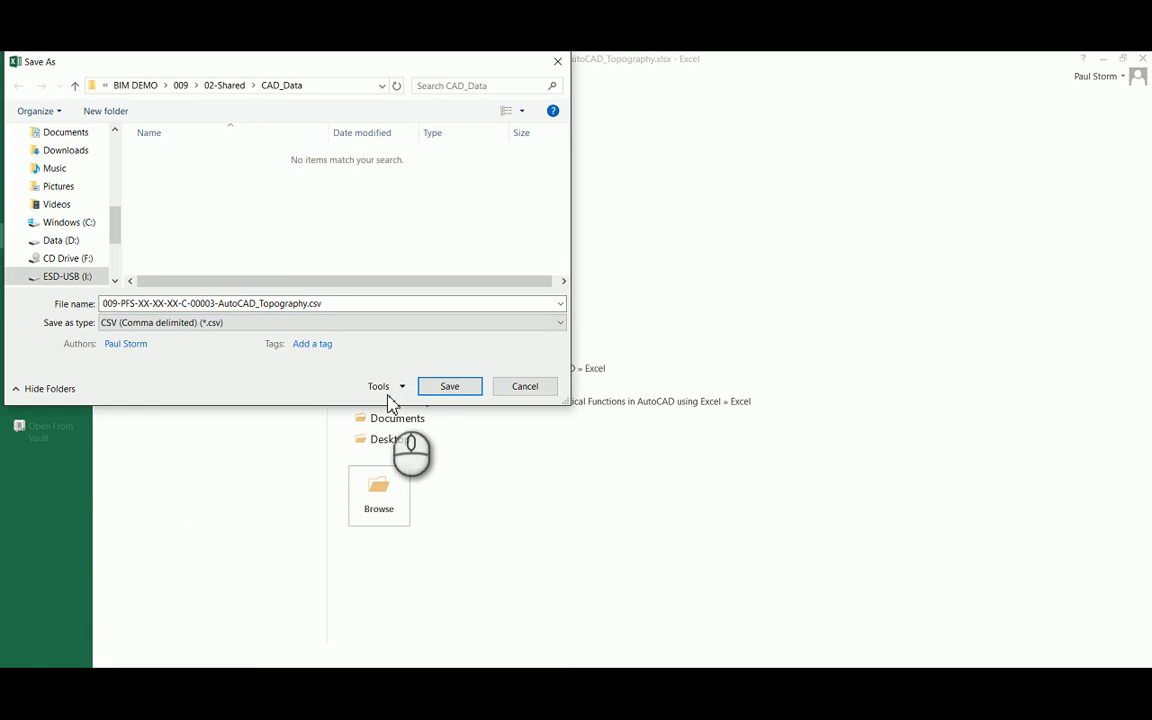
{"action": "left_click", "coordinate": [447, 388]}
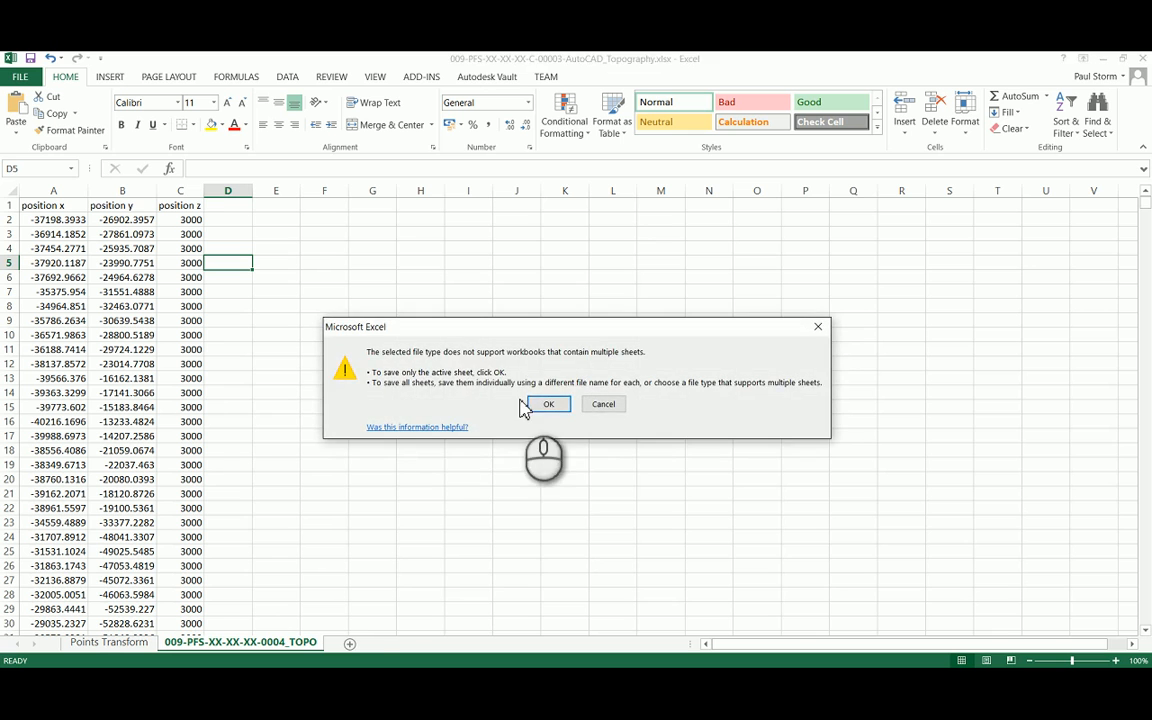
{"action": "left_click", "coordinate": [549, 403]}
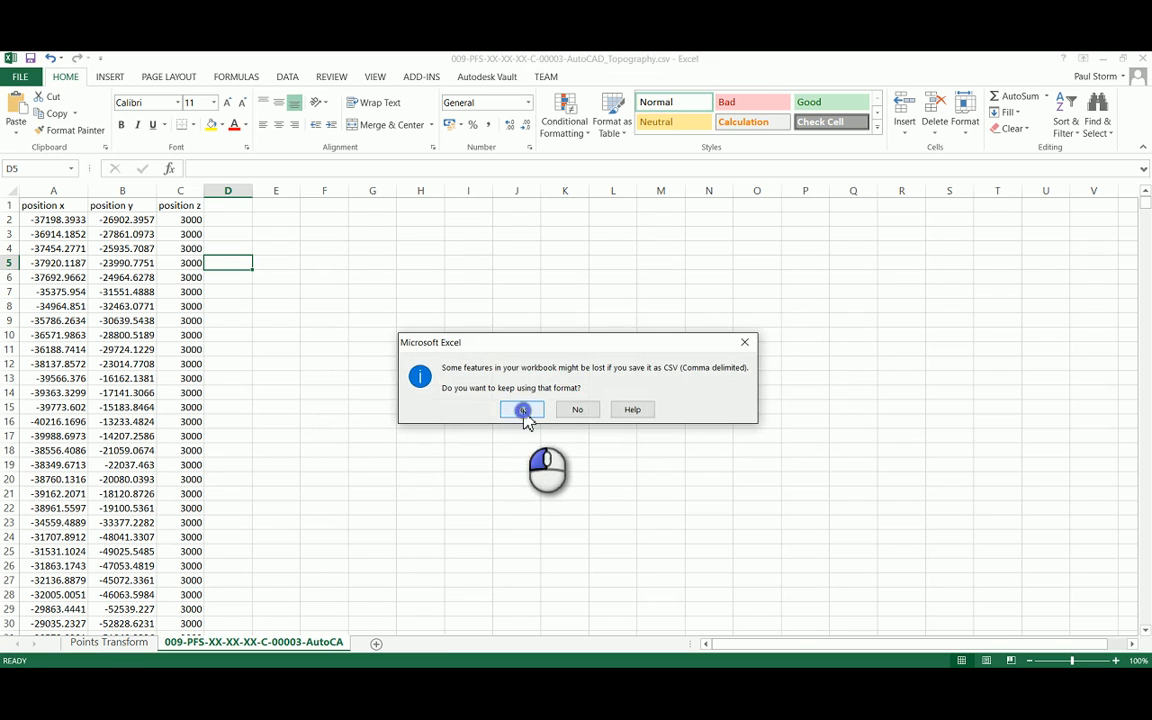
{"action": "left_click", "coordinate": [522, 410]}
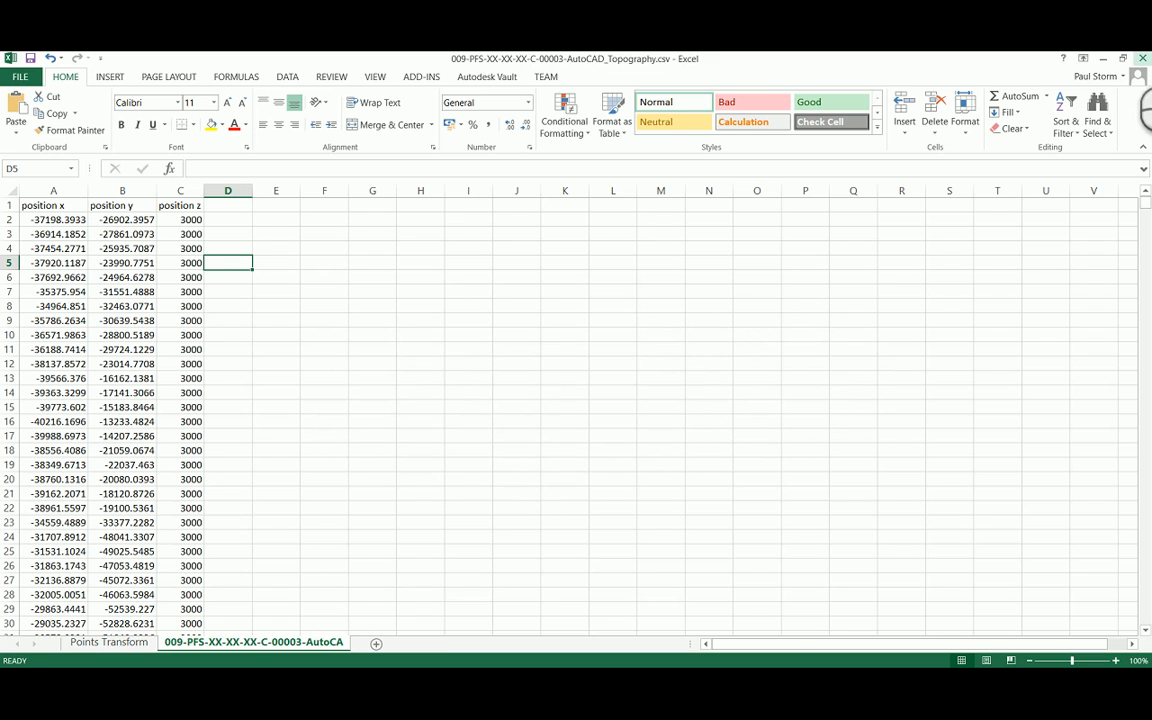
{"action": "left_click", "coordinate": [1144, 58]}
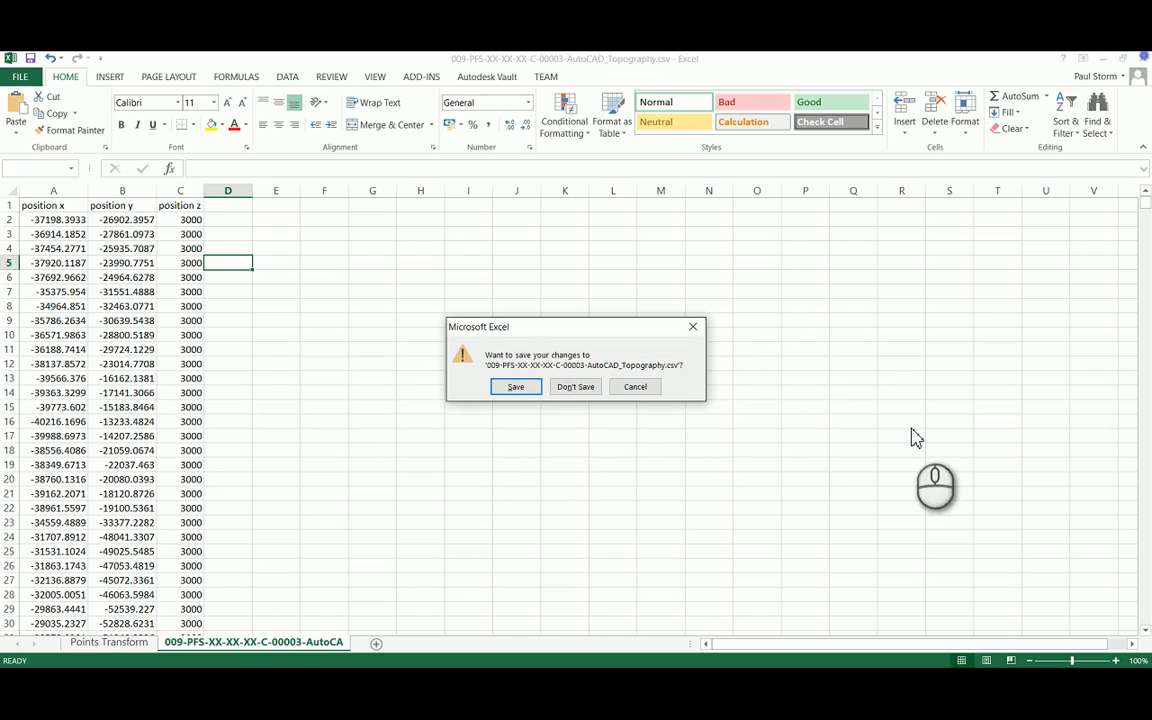
{"action": "left_click", "coordinate": [566, 387]}
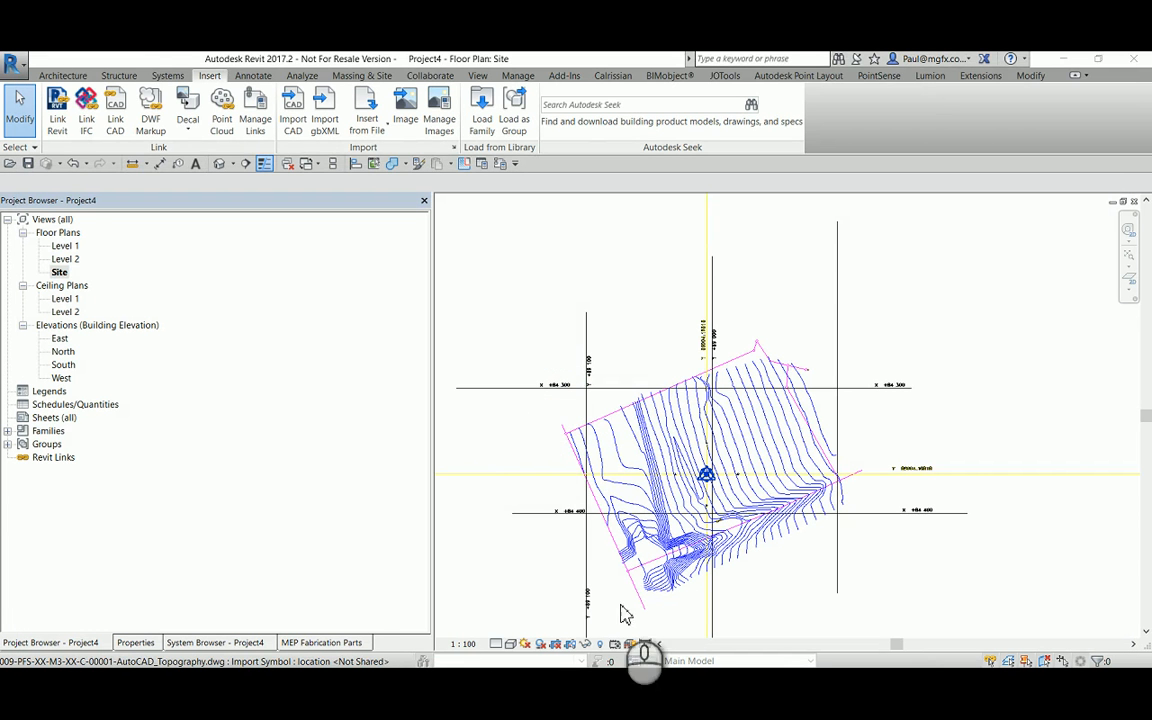
Switch to File Explorer and open 009-PFS-XX-XX-XX-C-00003-AutoCAD_Topography.csv from the 02-Shared/CAD_Data folder in Notepad
{"action": "left_click", "coordinate": [216, 678]}
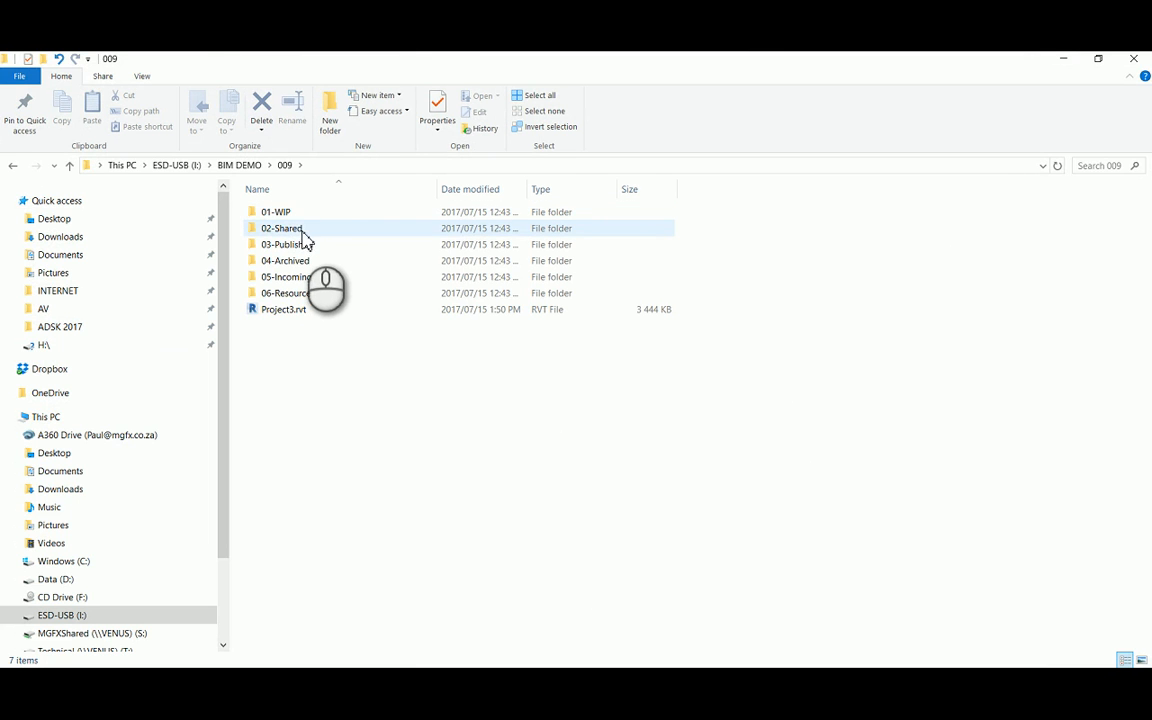
{"action": "mouse_move", "coordinate": [298, 233]}
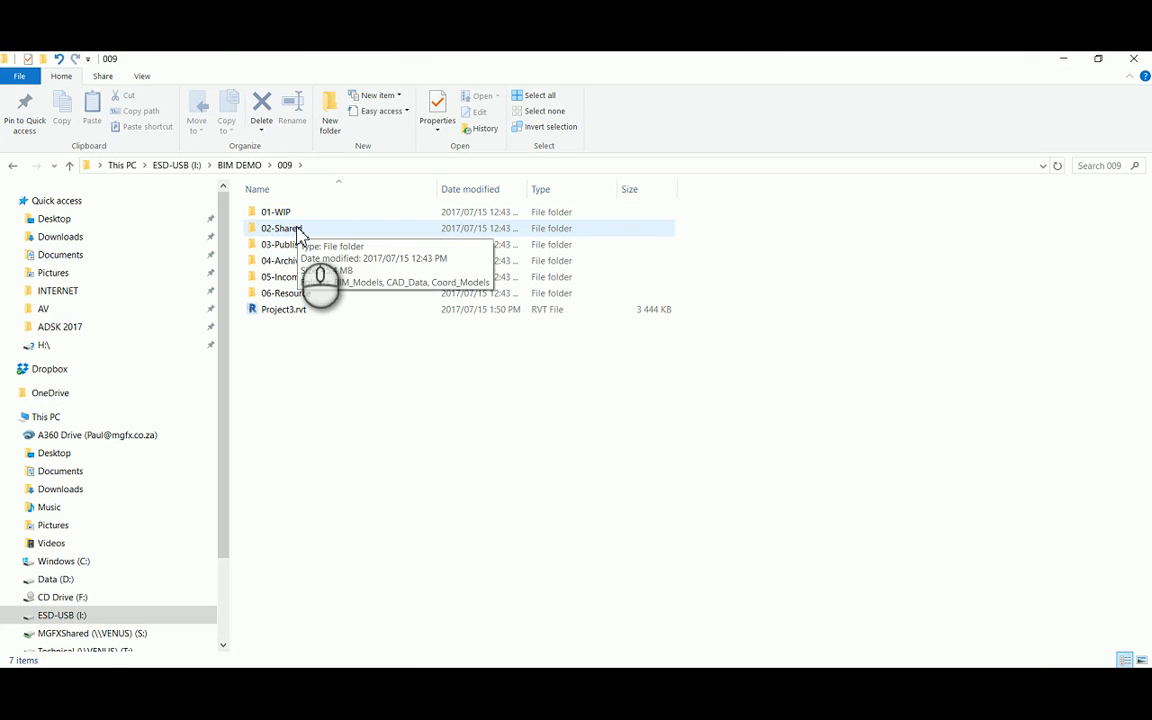
{"action": "double_click", "coordinate": [298, 230]}
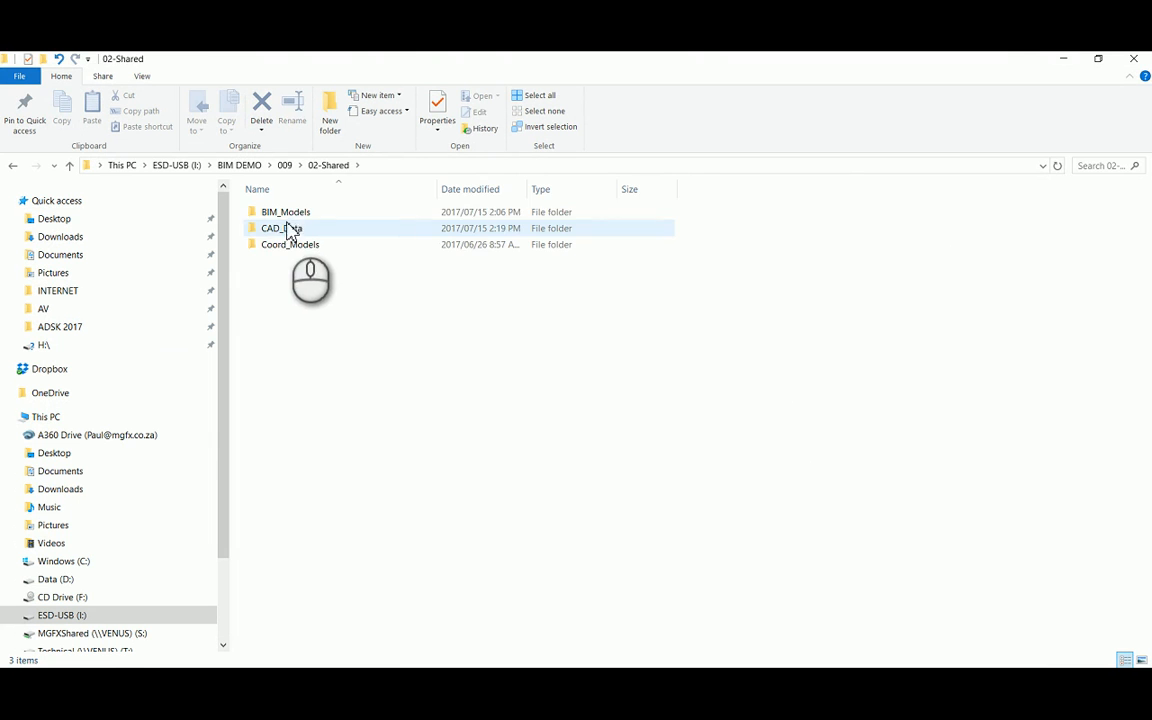
{"action": "double_click", "coordinate": [287, 229]}
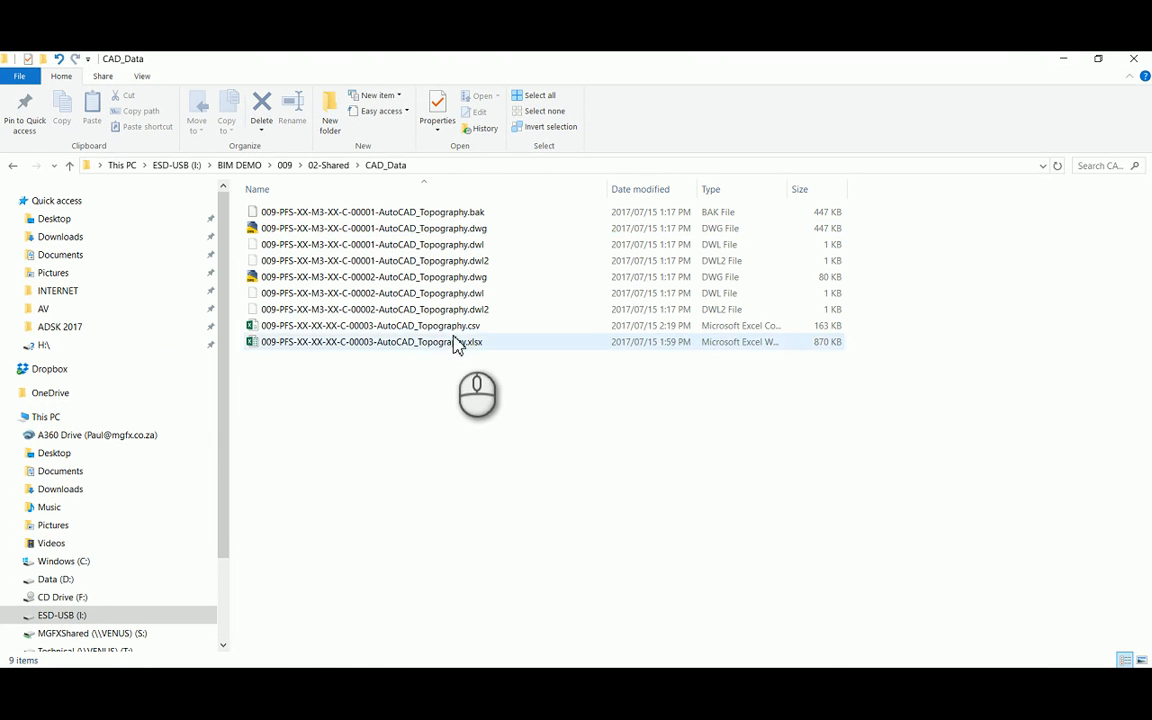
{"action": "right_click", "coordinate": [425, 330]}
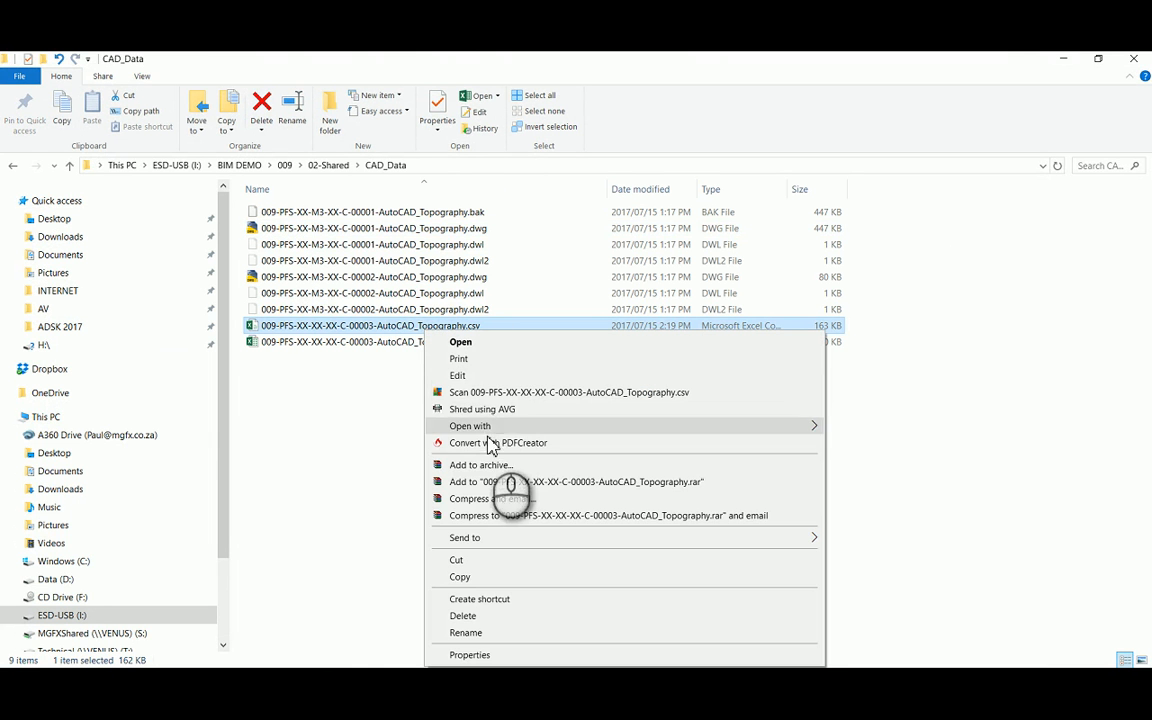
{"action": "left_click", "coordinate": [497, 426]}
{"action": "left_click", "coordinate": [890, 443]}
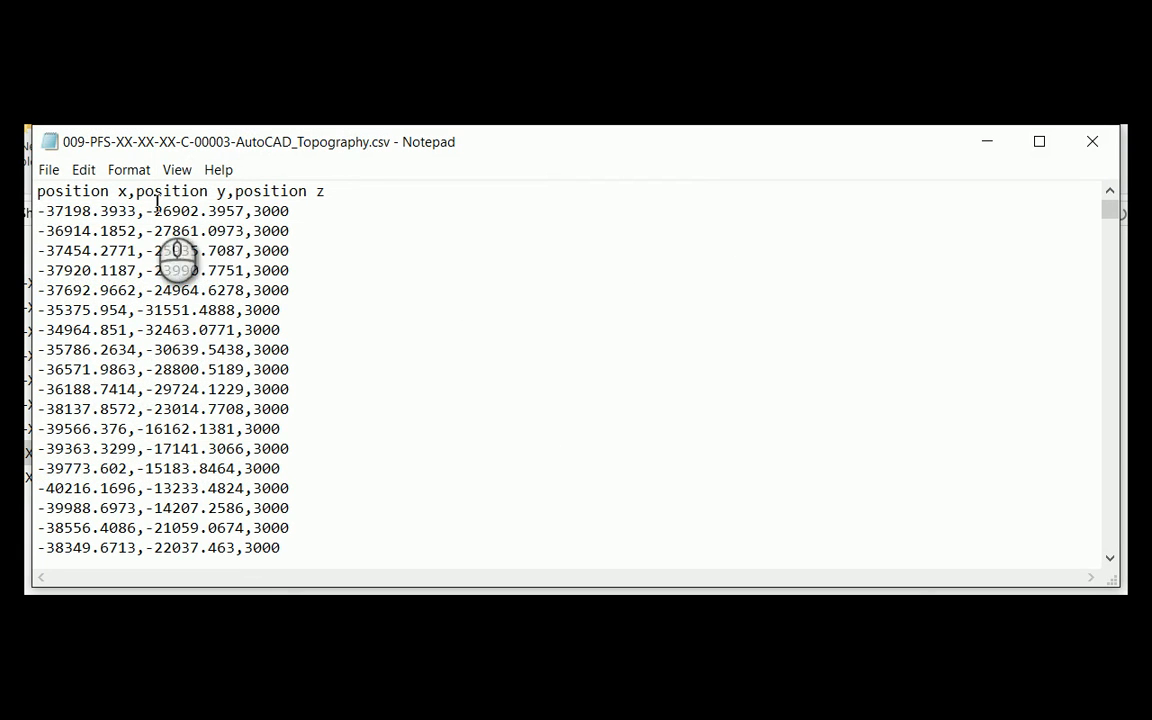
Delete the header line "position x,position y,position z" together with its line break so the file starts with coordinates
{"action": "left_click", "coordinate": [156, 195]}
{"action": "left_click", "coordinate": [225, 192]}
{"action": "left_click", "coordinate": [290, 197]}
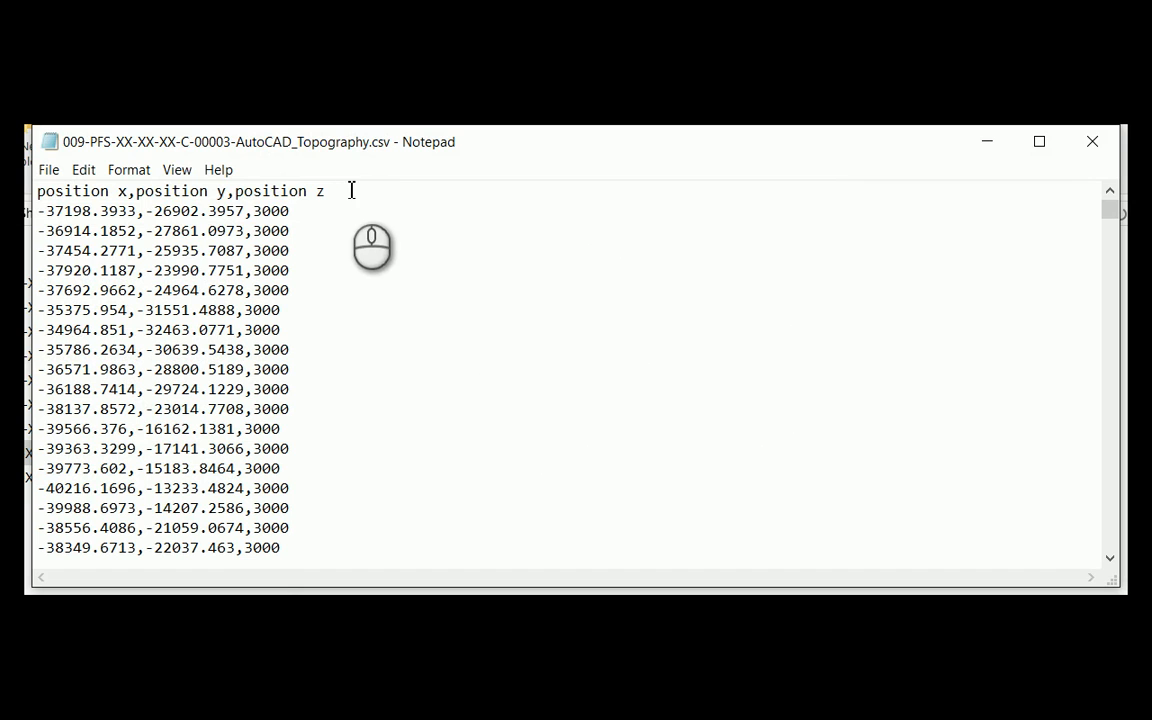
{"action": "left_click_drag", "start_coordinate": [345, 190], "coordinate": [36, 190]}
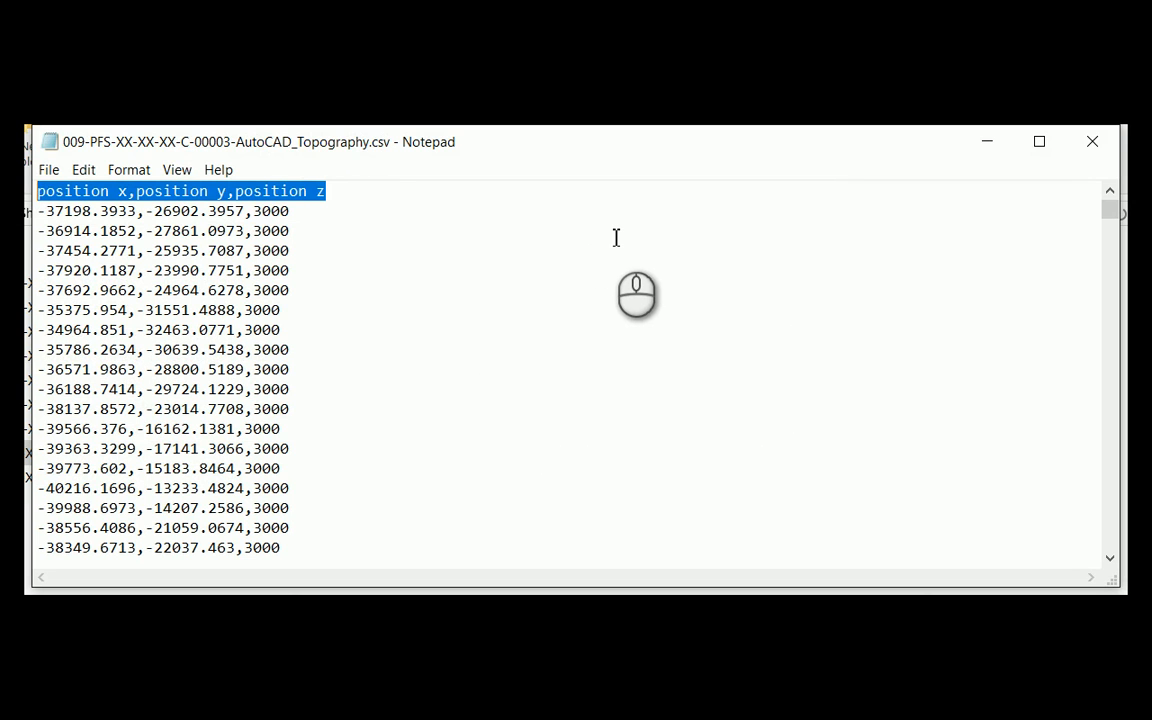
{"action": "key", "text": "Delete"}
{"action": "key", "text": "Delete"}
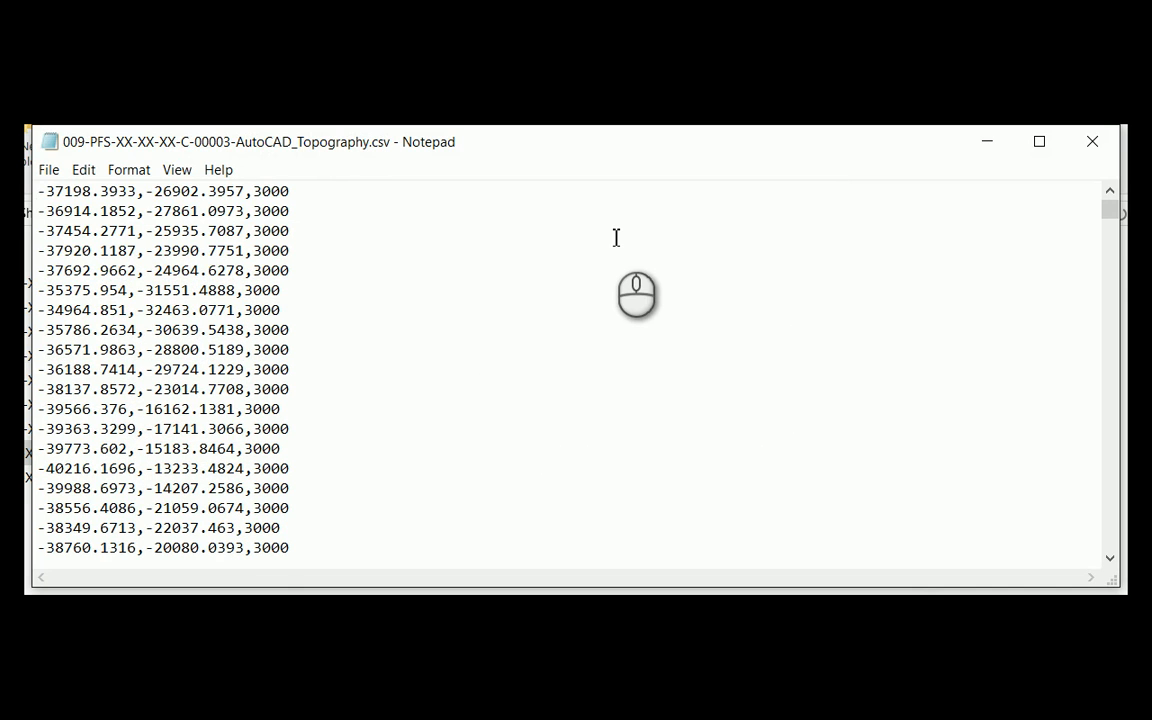
Remove the empty line after the last coordinate row at the end of the CSV file
{"action": "left_click_drag", "start_coordinate": [1111, 210], "coordinate": [1106, 546]}
{"action": "left_click", "coordinate": [311, 527]}
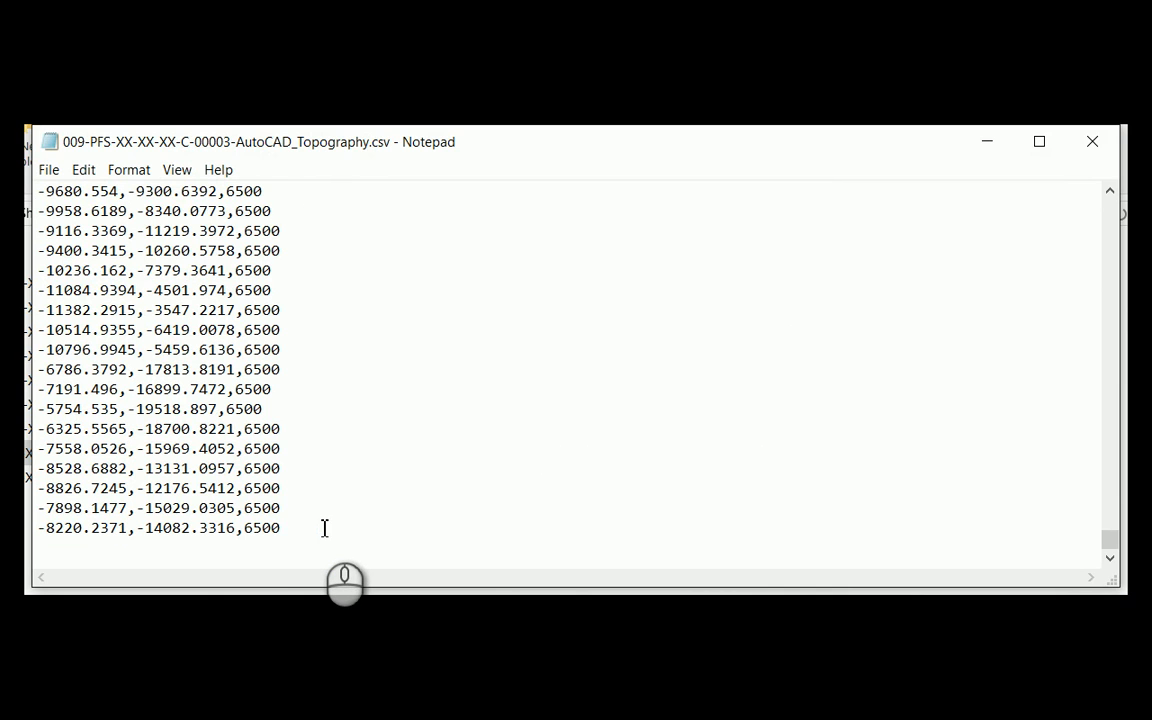
{"action": "left_click", "coordinate": [290, 527]}
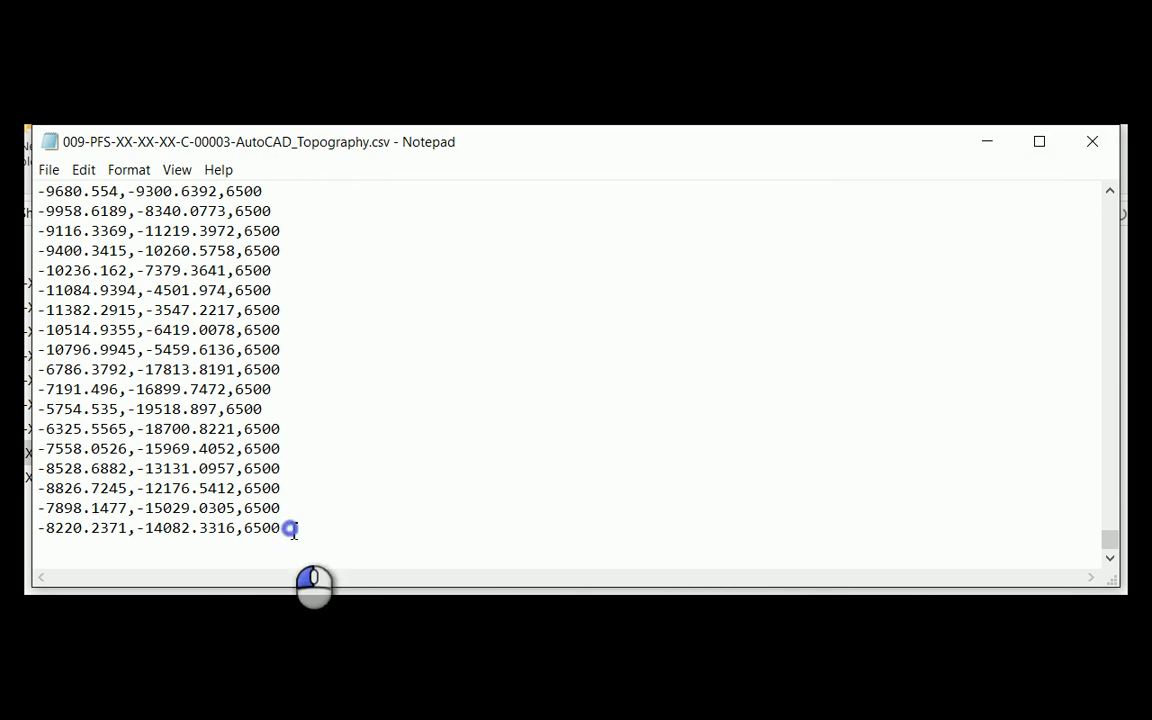
{"action": "key", "text": "Return"}
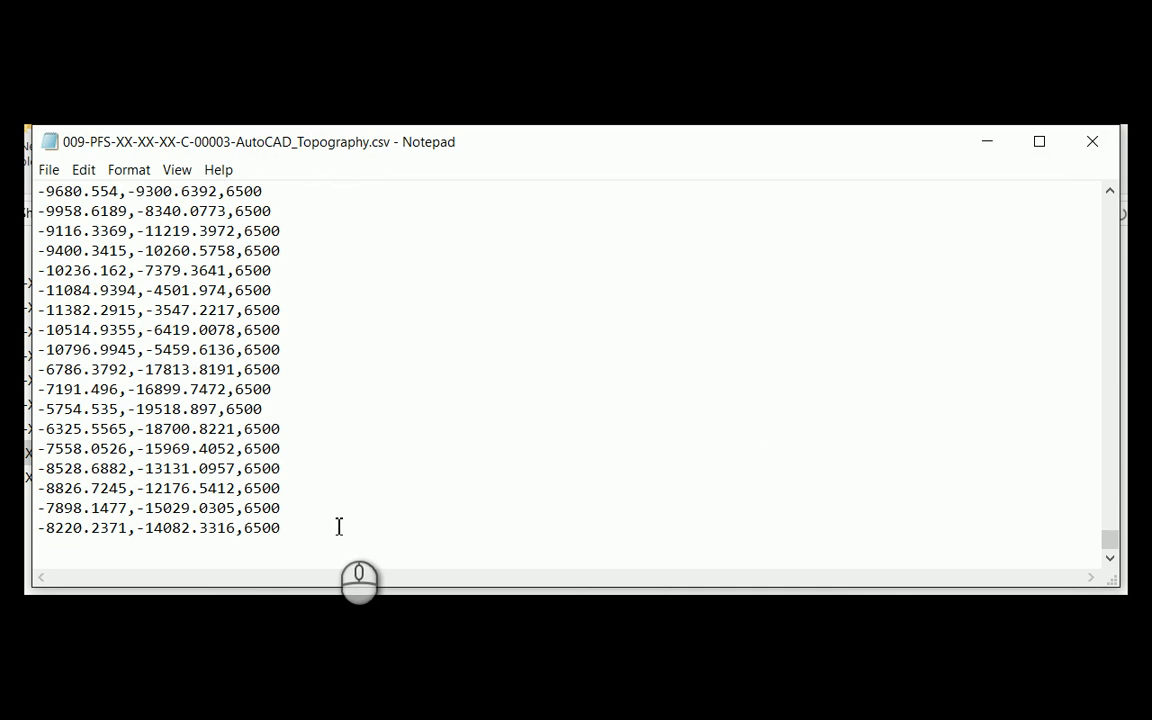
{"action": "key", "text": "Delete"}
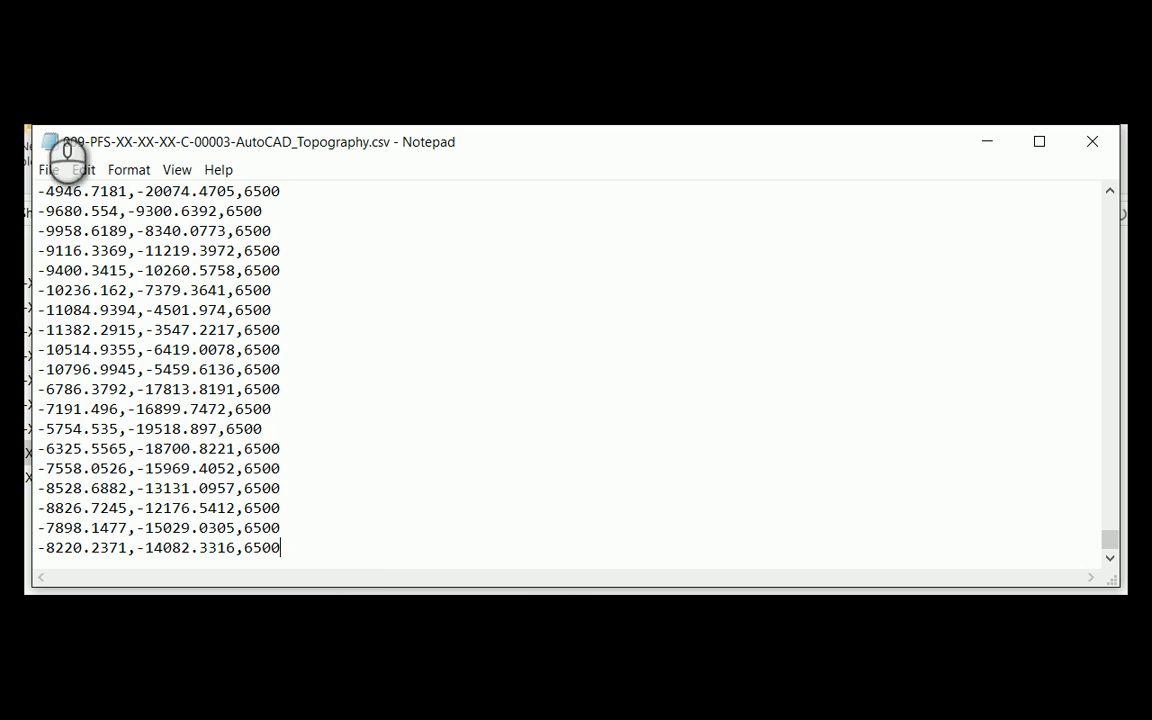
Save the edited CSV file under its existing name and close it
{"action": "left_click", "coordinate": [50, 171]}
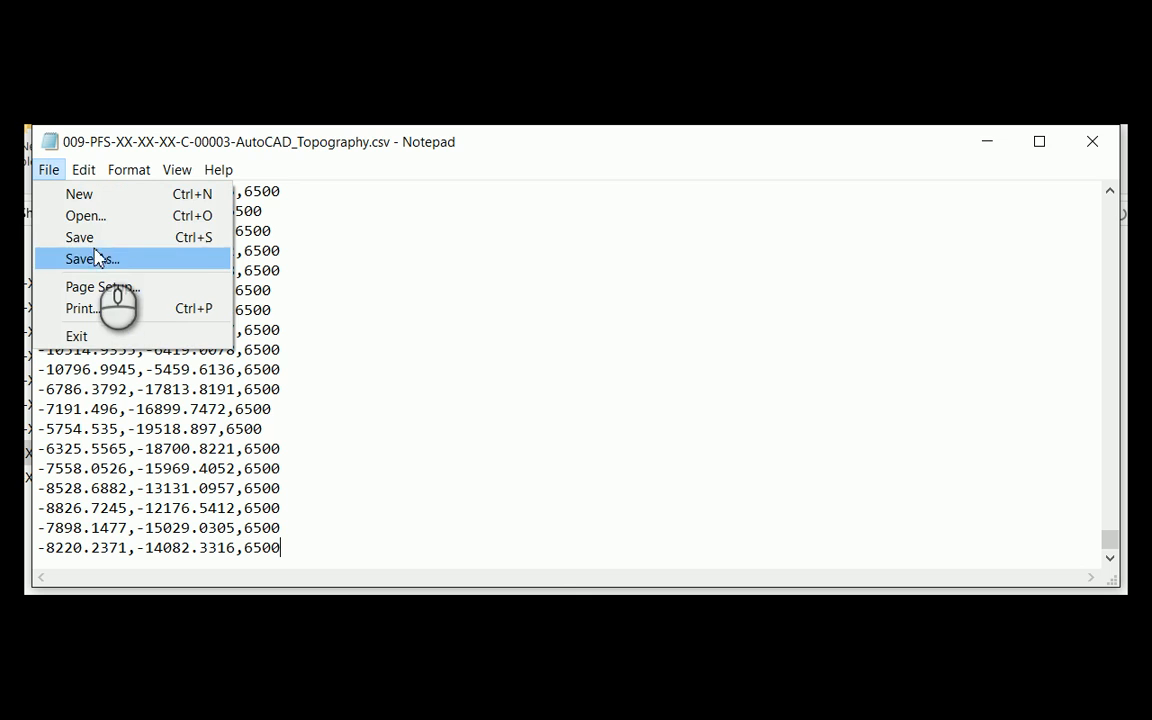
{"action": "left_click", "coordinate": [96, 238]}
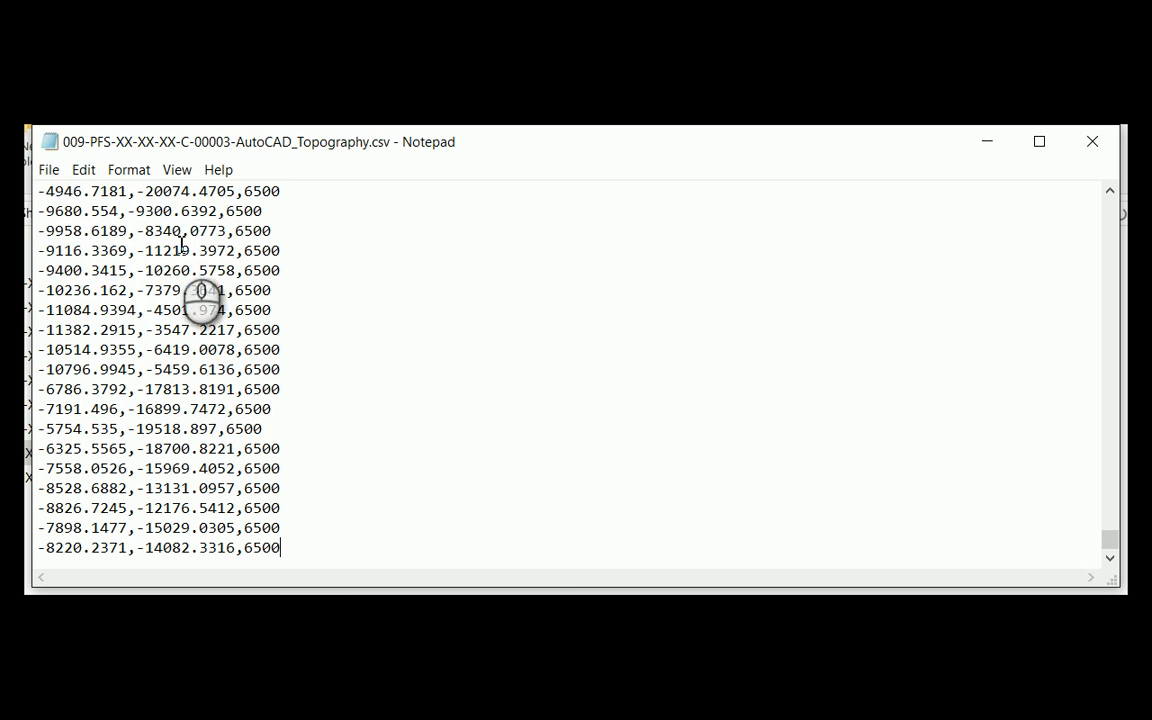
{"action": "left_click", "coordinate": [1092, 141]}
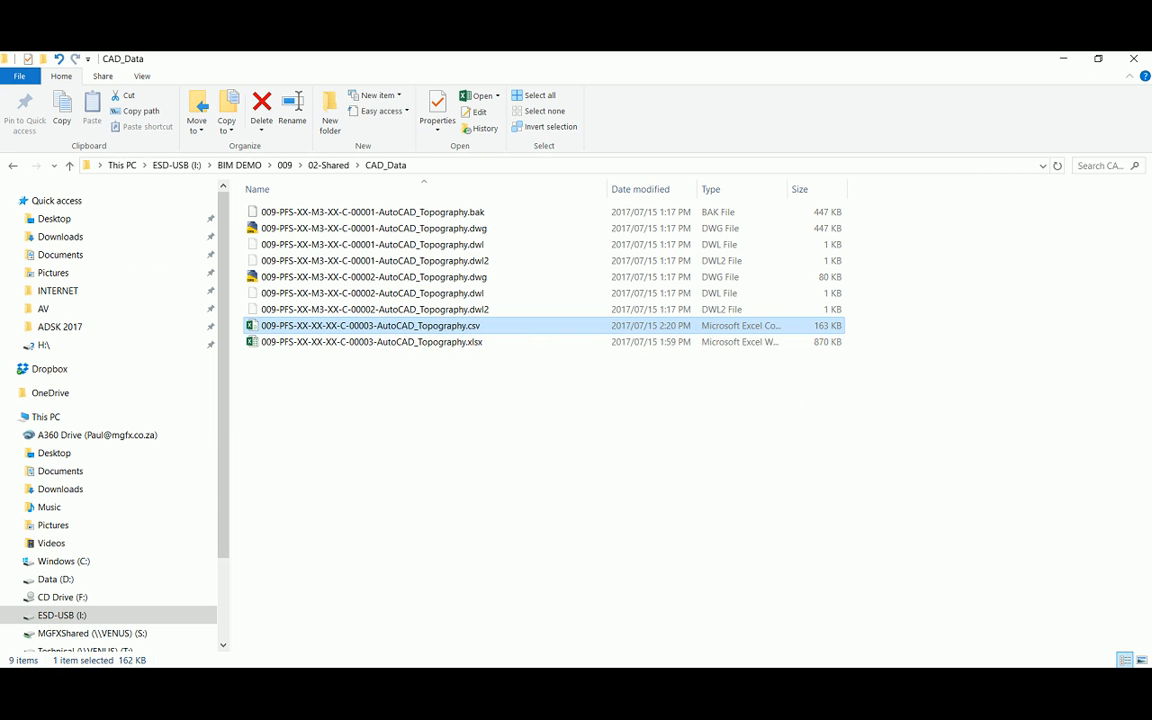
Switch to Revit and examine the linked topography's height above the site in the default 3D view, returning to the Site floor plan
{"action": "mouse_move", "coordinate": [462, 695]}
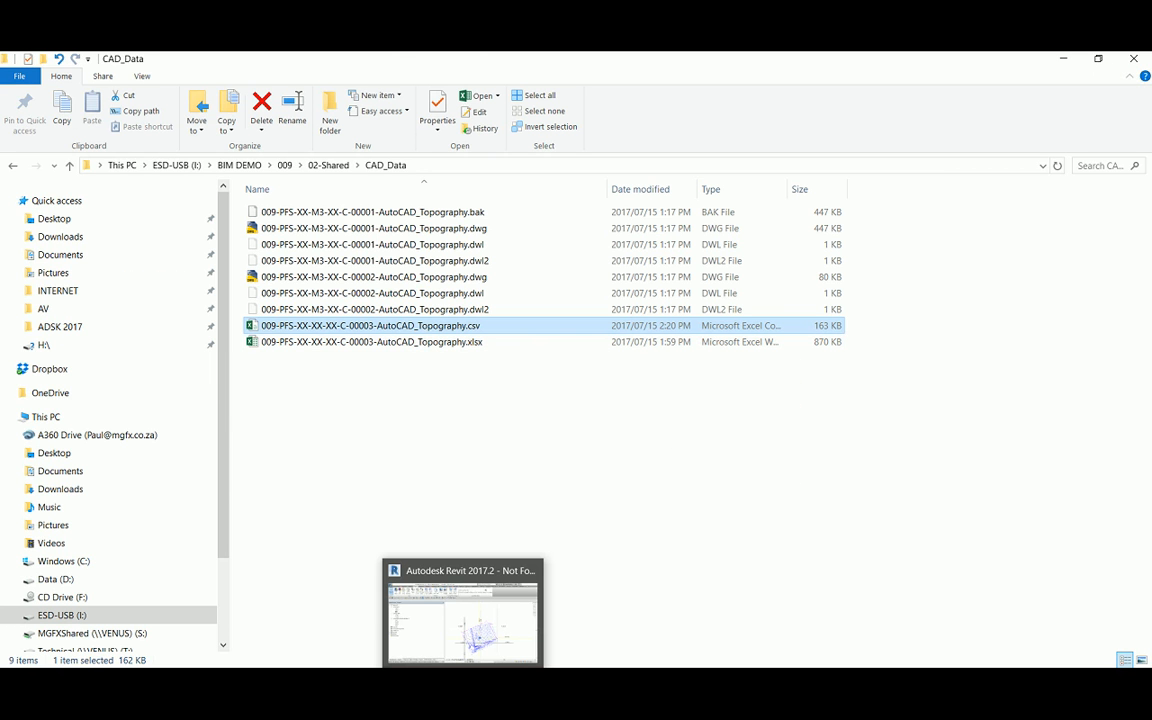
{"action": "left_click", "coordinate": [463, 688]}
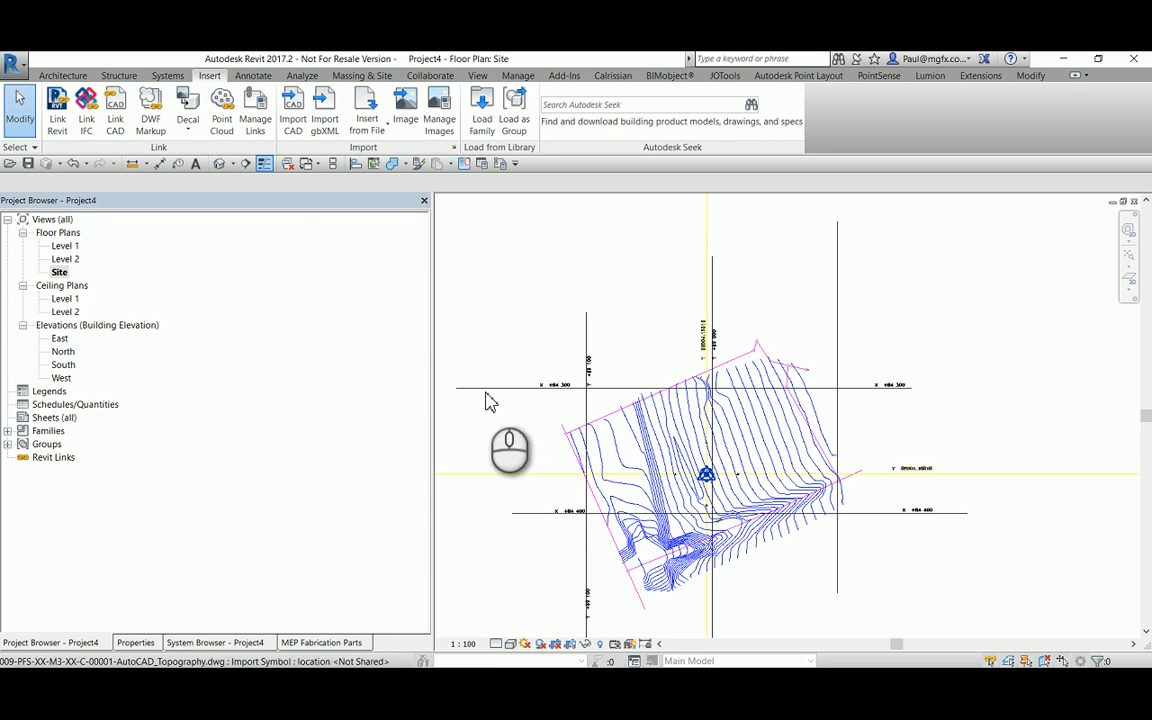
{"action": "left_click", "coordinate": [220, 163]}
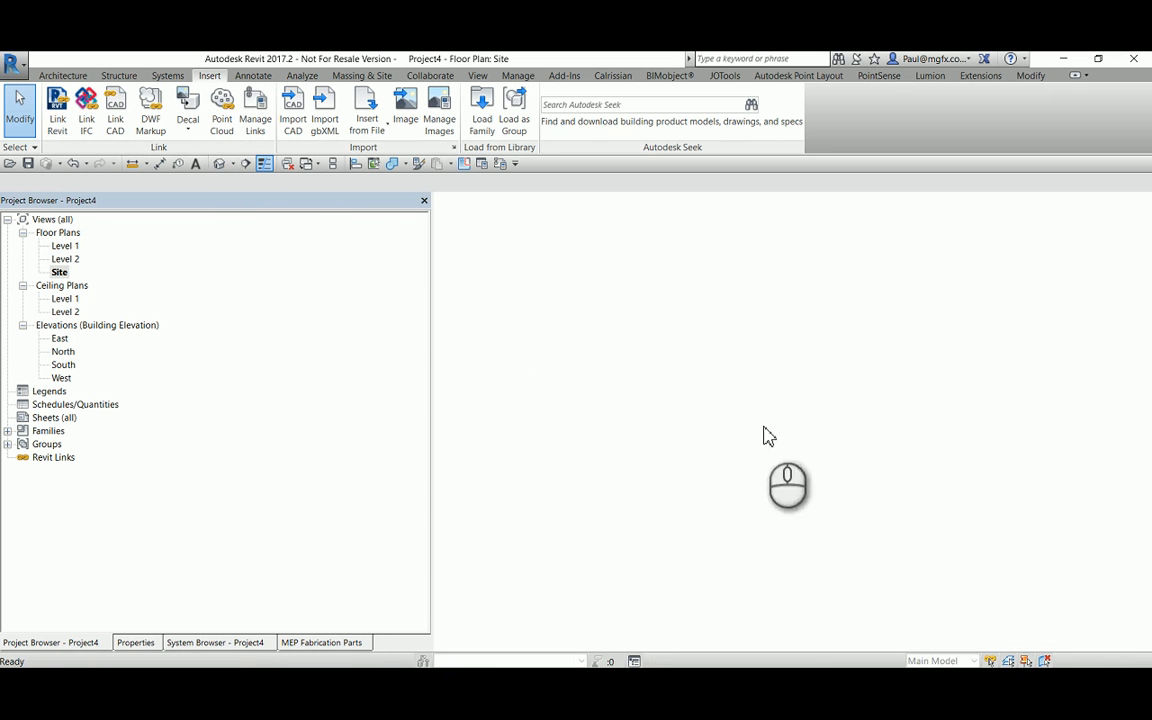
{"action": "scroll", "coordinate": [681, 403], "scroll_direction": "down", "scroll_amount": 5}
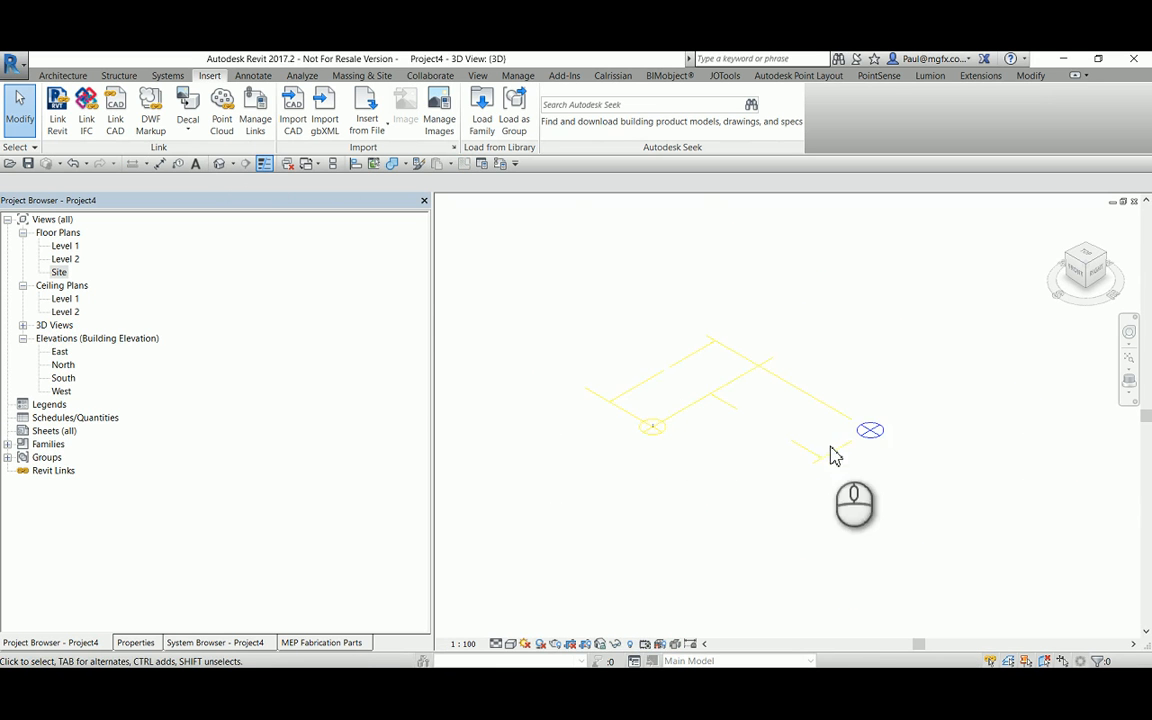
{"action": "scroll", "coordinate": [869, 440], "scroll_direction": "up", "scroll_amount": 4}
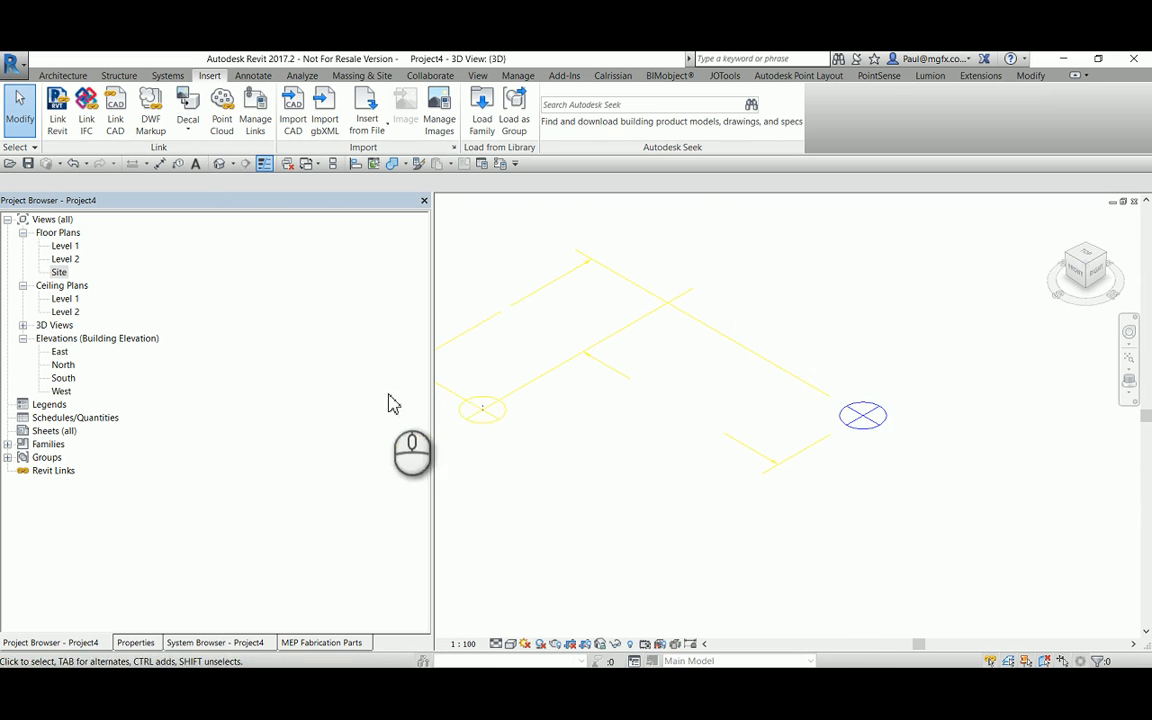
{"action": "scroll", "coordinate": [470, 421], "scroll_direction": "up", "scroll_amount": 10}
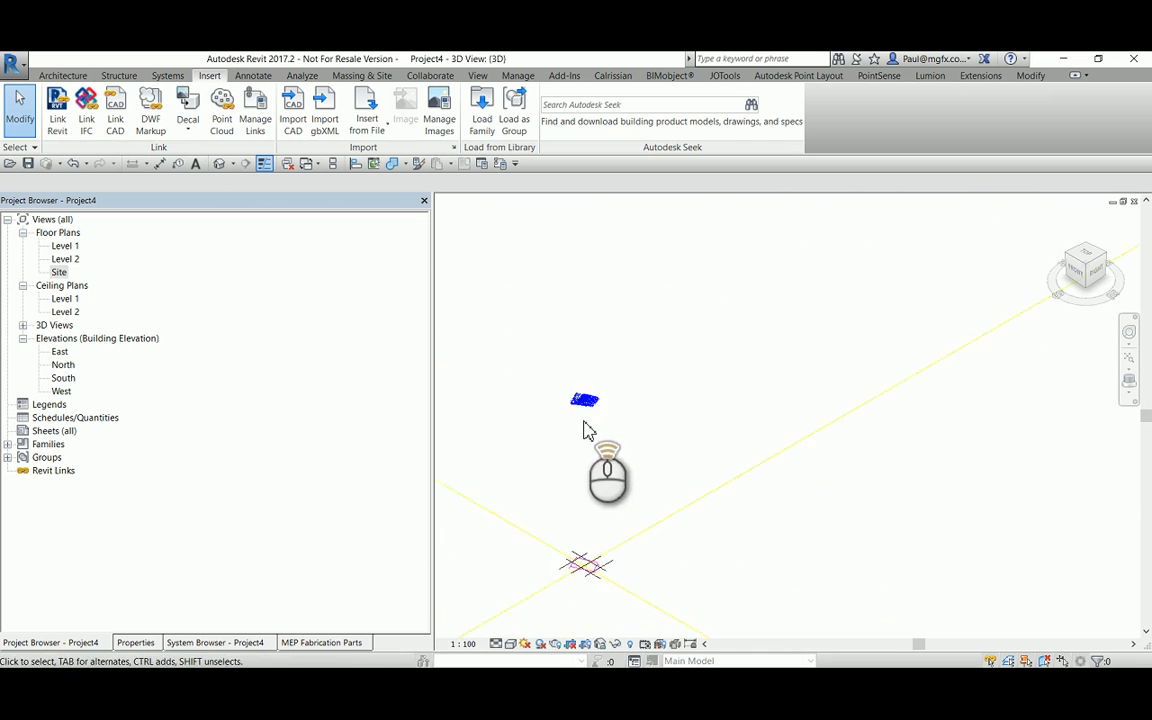
{"action": "scroll", "coordinate": [568, 408], "scroll_direction": "down", "scroll_amount": 8}
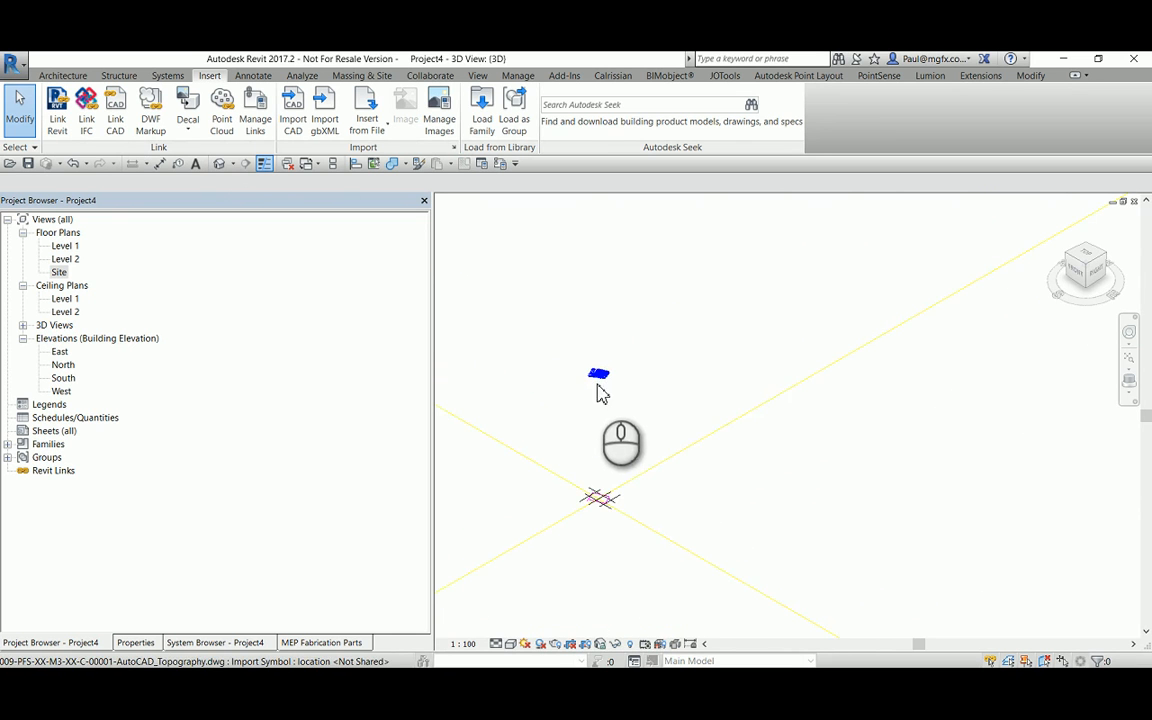
{"action": "middle_click_drag", "start_coordinate": [606, 433], "coordinate": [625, 399], "text": "shift"}
{"action": "scroll", "coordinate": [645, 462], "scroll_direction": "down", "scroll_amount": 5}
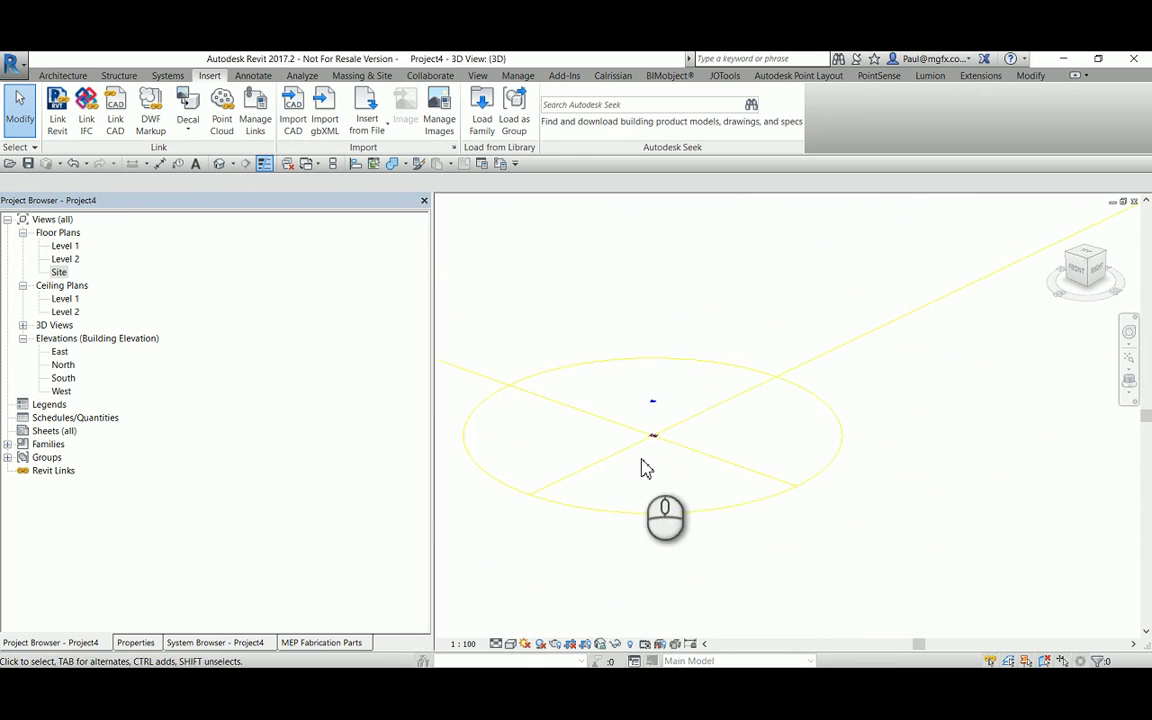
{"action": "scroll", "coordinate": [648, 453], "scroll_direction": "up", "scroll_amount": 1}
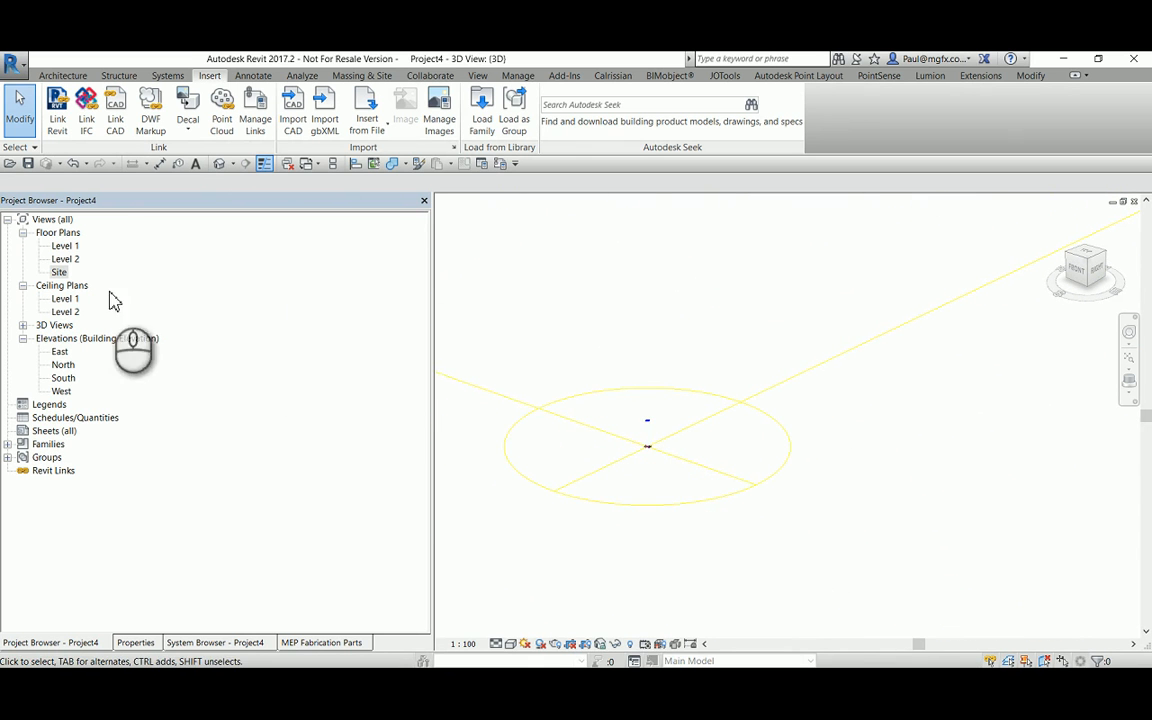
{"action": "double_click", "coordinate": [59, 272]}
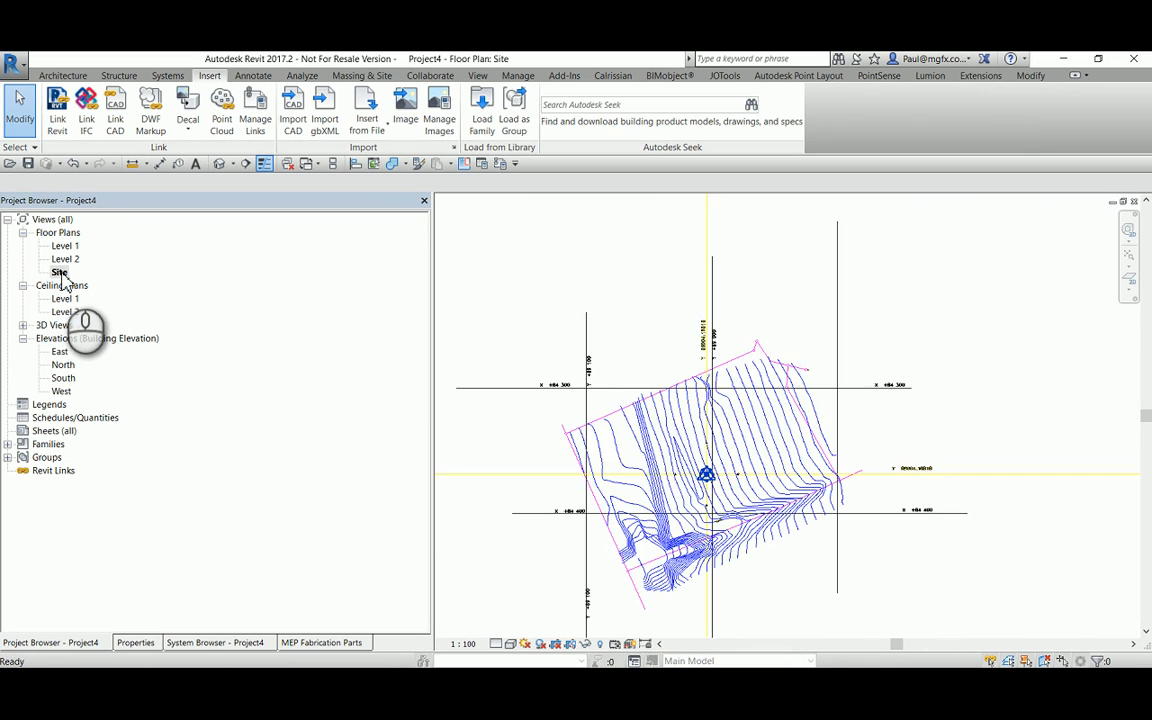
Examine the coordinate label on the linked topography's vertical yellow reference line in the Site plan
{"action": "scroll", "coordinate": [657, 392], "scroll_direction": "up", "scroll_amount": 2}
{"action": "scroll", "coordinate": [594, 410], "scroll_direction": "down", "scroll_amount": 2}
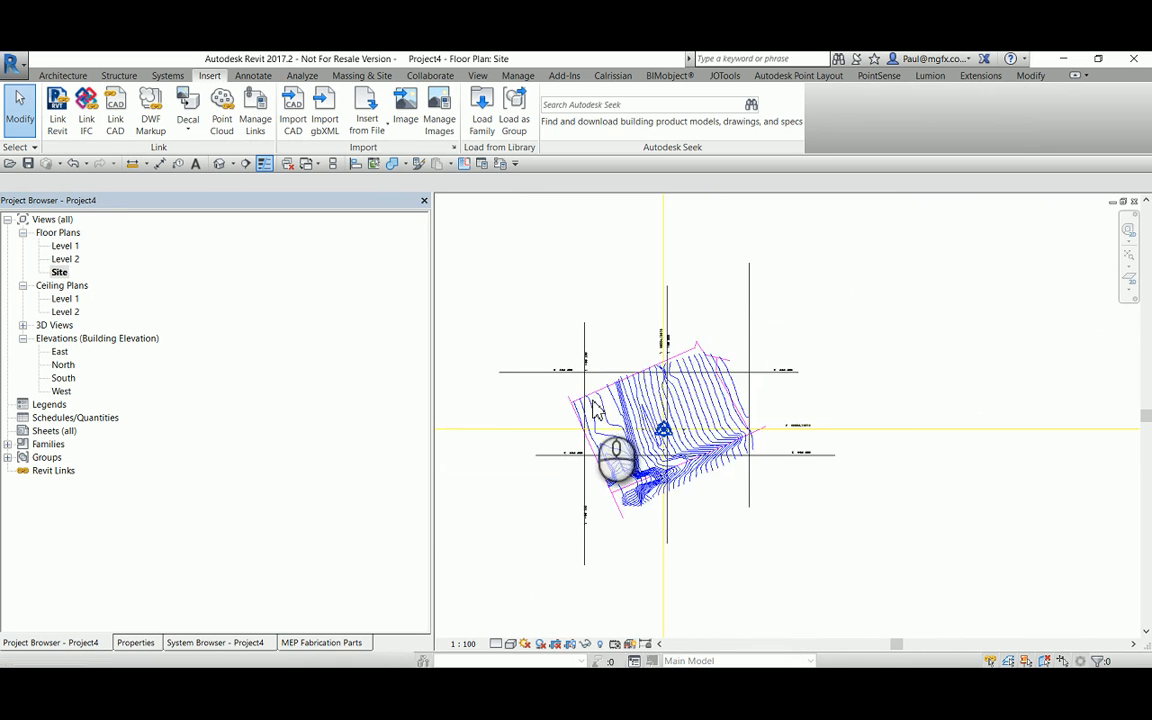
{"action": "scroll", "coordinate": [659, 464], "scroll_direction": "up", "scroll_amount": 4}
{"action": "scroll", "coordinate": [660, 470], "scroll_direction": "down", "scroll_amount": 2}
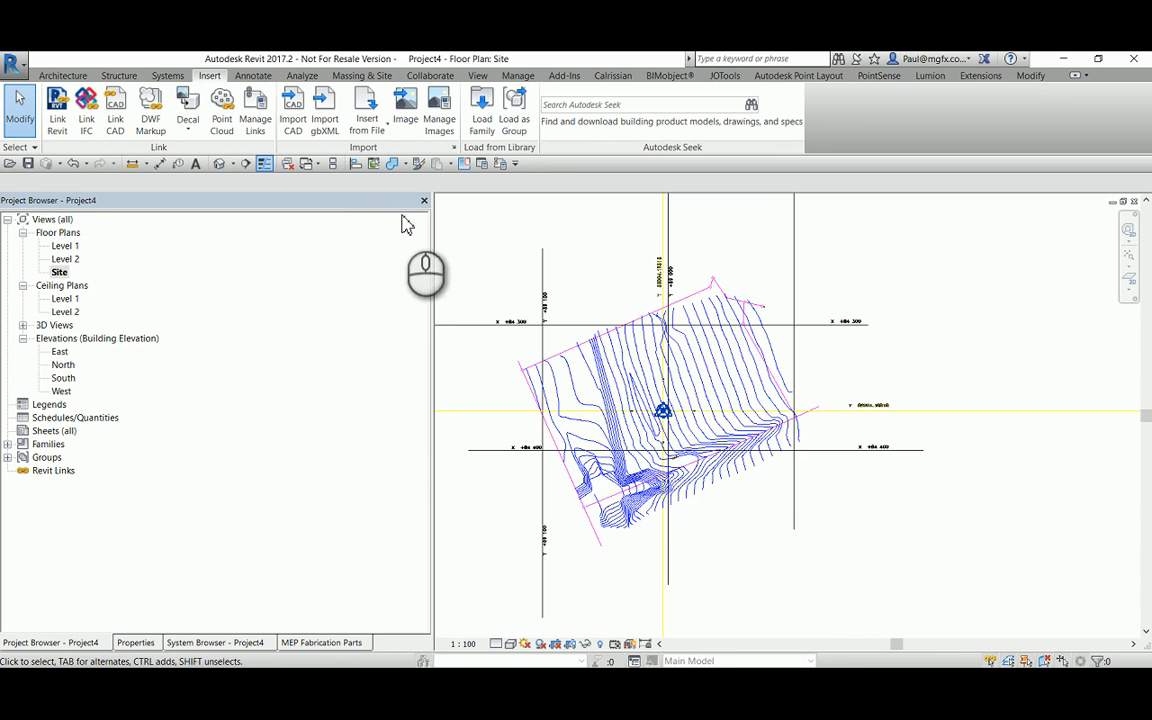
{"action": "scroll", "coordinate": [660, 285], "scroll_direction": "up", "scroll_amount": 4}
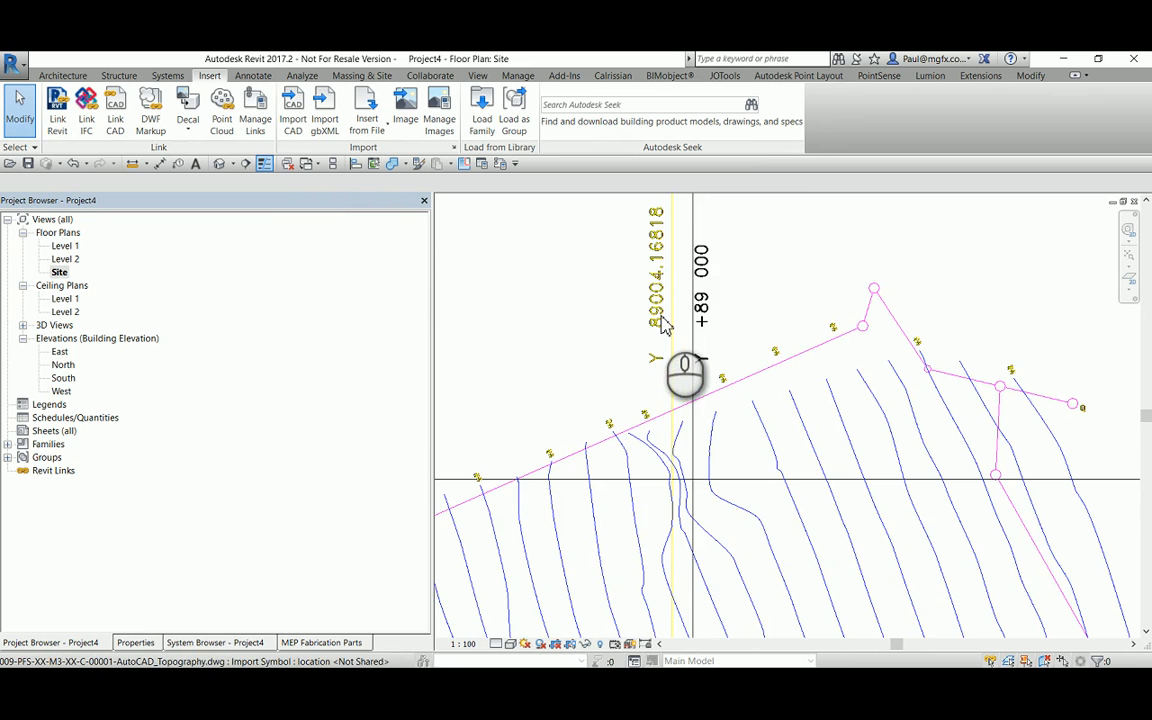
Open 009-PFS-XX-XX-XX-C-00003-AutoCAD_Topography.xlsx from the CAD_Data folder in Excel and view the mid x and mid y values on the Points Transform sheet
{"action": "left_click", "coordinate": [430, 680]}
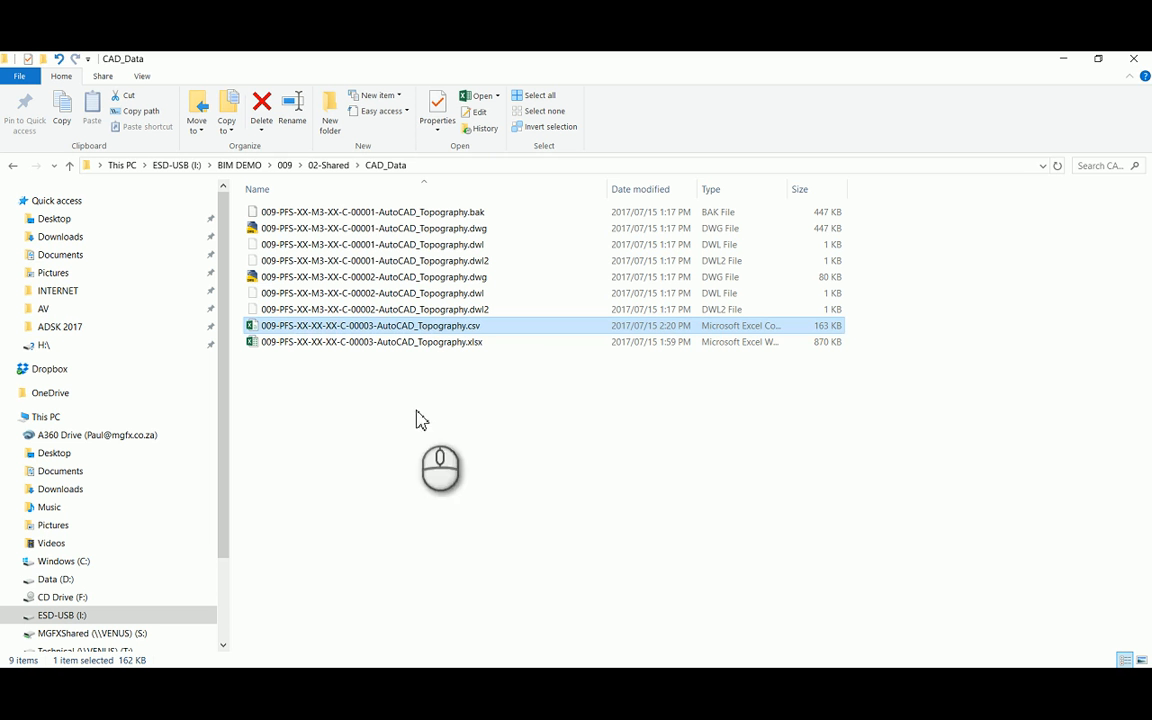
{"action": "left_click", "coordinate": [326, 342]}
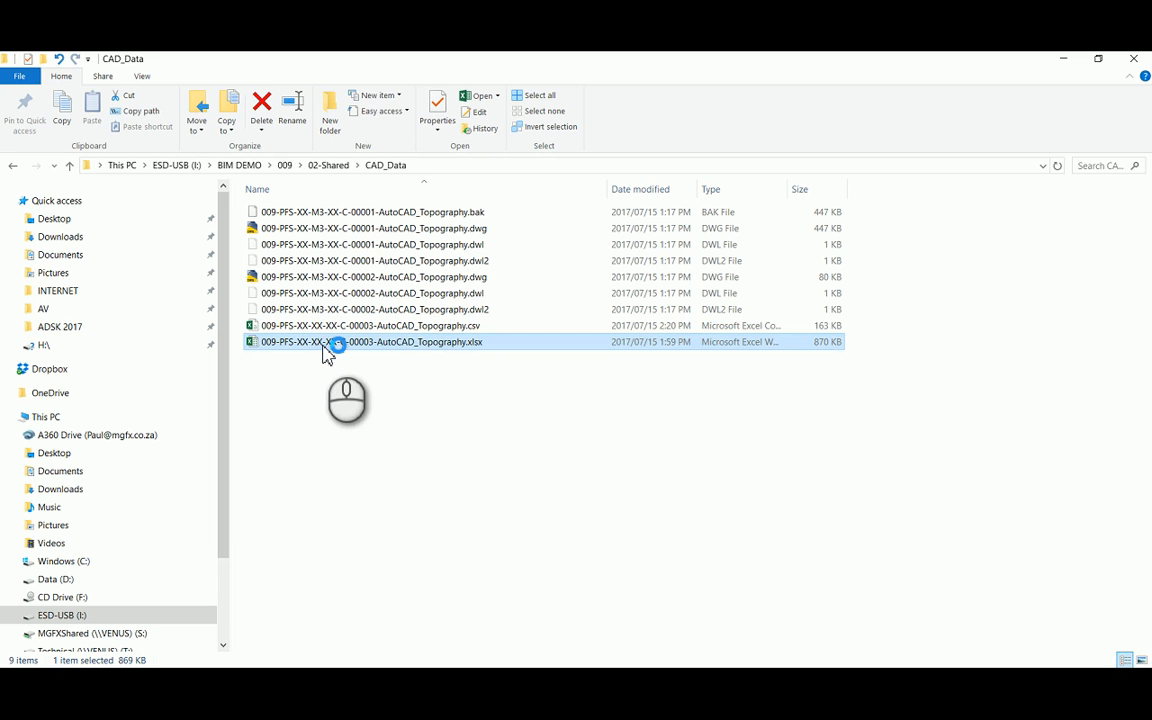
{"action": "double_click", "coordinate": [324, 345]}
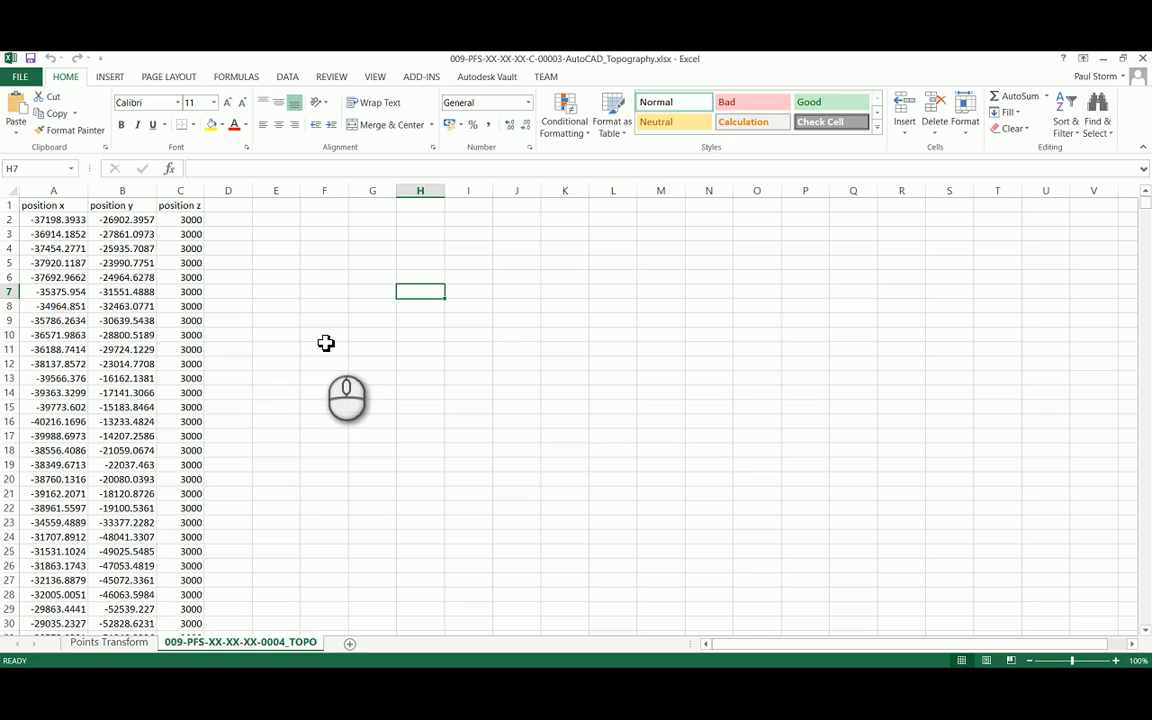
{"action": "left_click", "coordinate": [110, 642]}
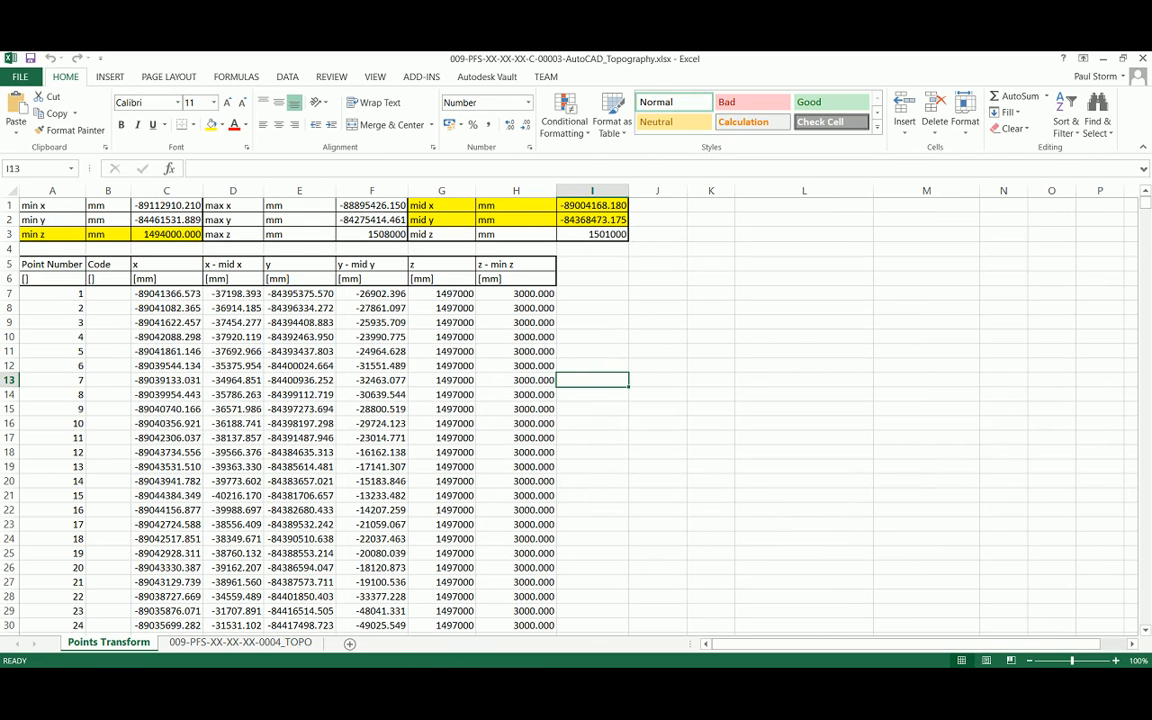
Return to Revit and check the coordinate labels of both yellow reference lines and their intersection at the project base point
{"action": "left_click", "coordinate": [463, 687]}
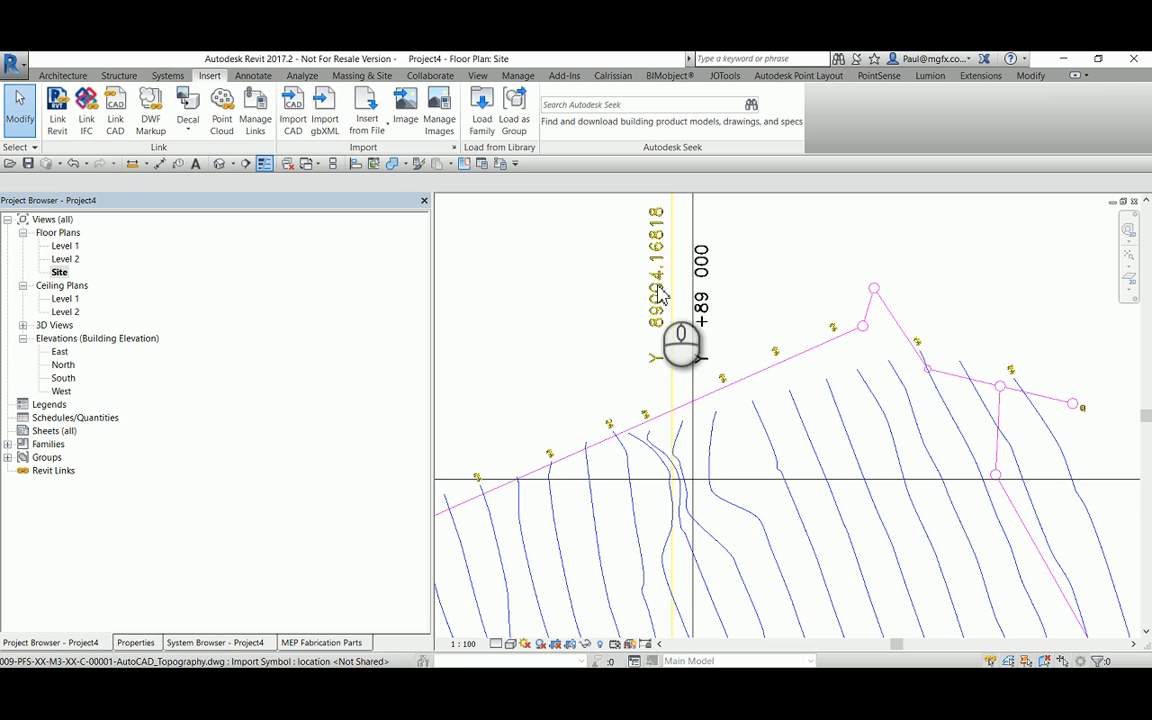
{"action": "scroll", "coordinate": [540, 314], "scroll_direction": "down", "scroll_amount": 3}
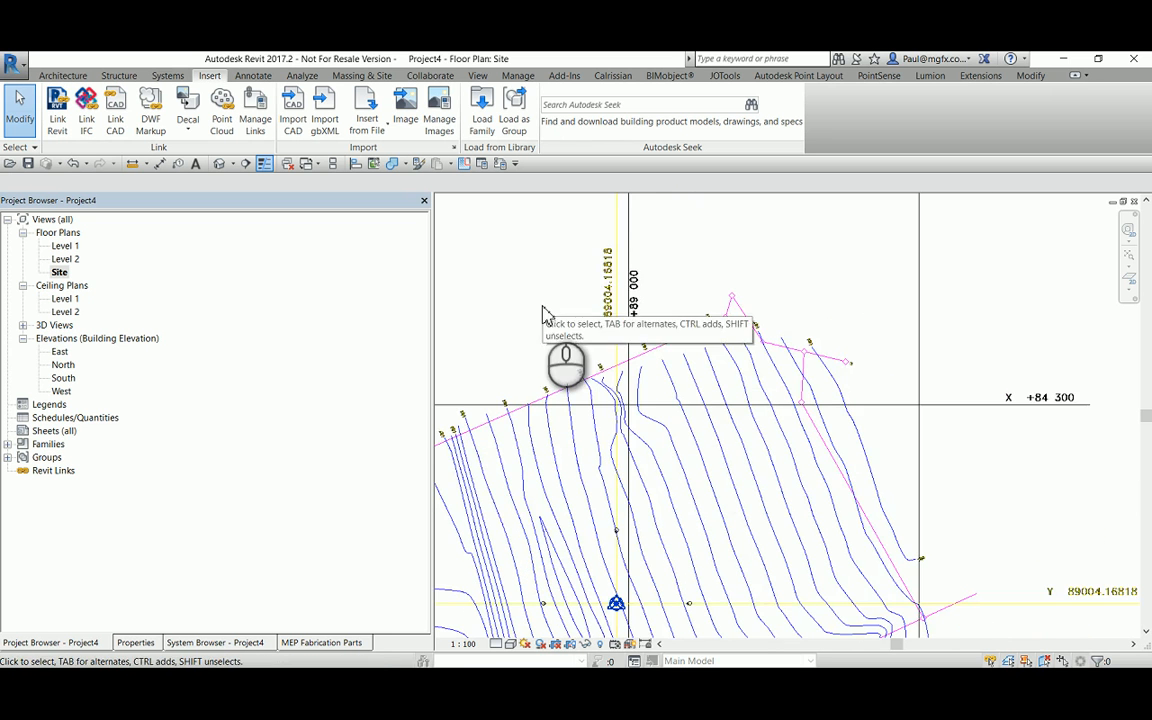
{"action": "scroll", "coordinate": [579, 363], "scroll_direction": "down", "scroll_amount": 2}
{"action": "scroll", "coordinate": [820, 532], "scroll_direction": "up", "scroll_amount": 5}
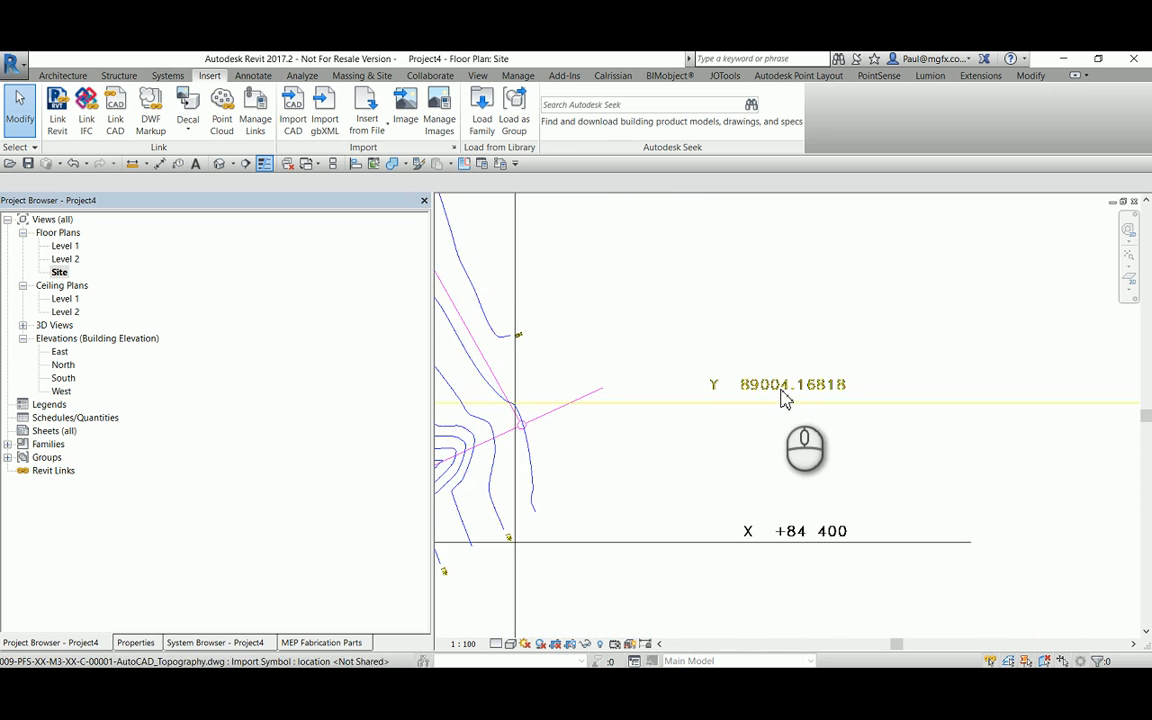
{"action": "scroll", "coordinate": [815, 435], "scroll_direction": "down", "scroll_amount": 3}
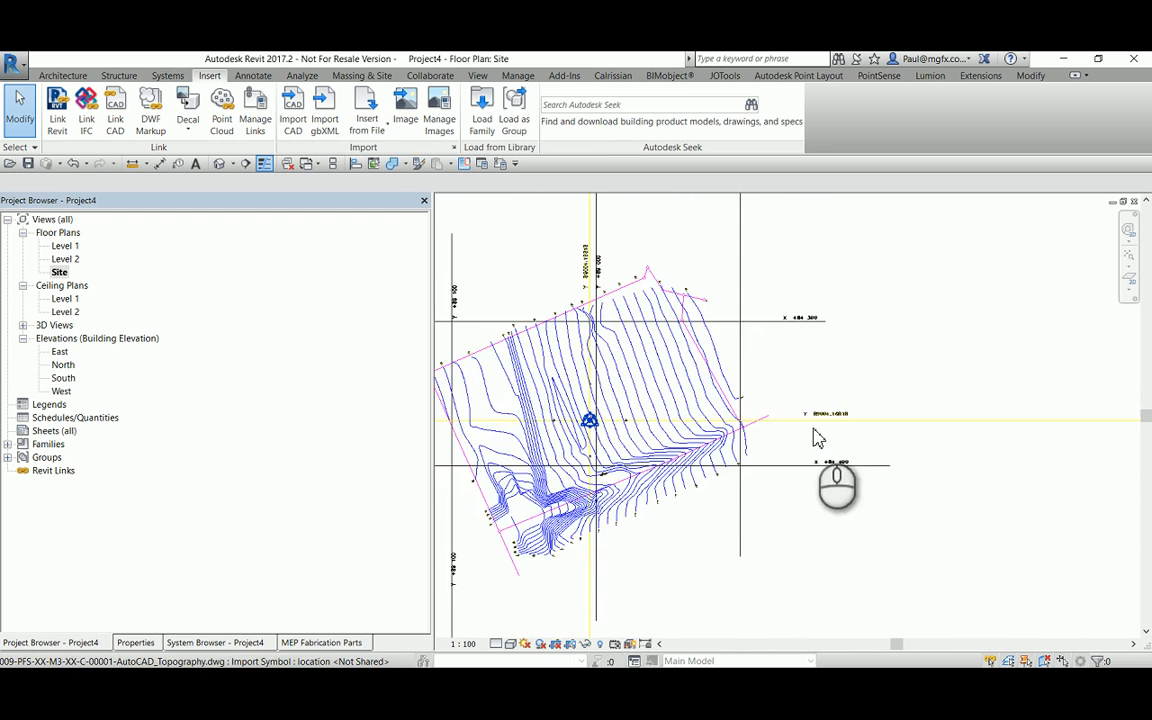
{"action": "scroll", "coordinate": [547, 437], "scroll_direction": "up", "scroll_amount": 2}
{"action": "scroll", "coordinate": [555, 430], "scroll_direction": "up", "scroll_amount": 3}
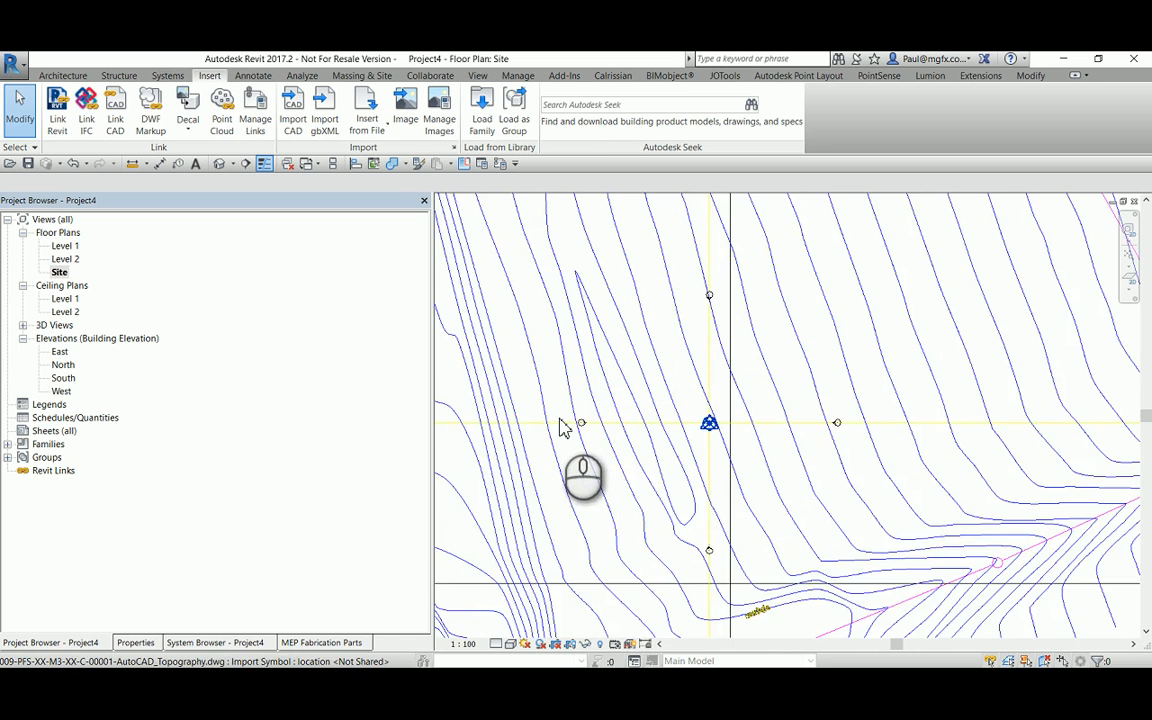
{"action": "scroll", "coordinate": [568, 428], "scroll_direction": "down", "scroll_amount": 2}
{"action": "scroll", "coordinate": [675, 452], "scroll_direction": "down", "scroll_amount": 2}
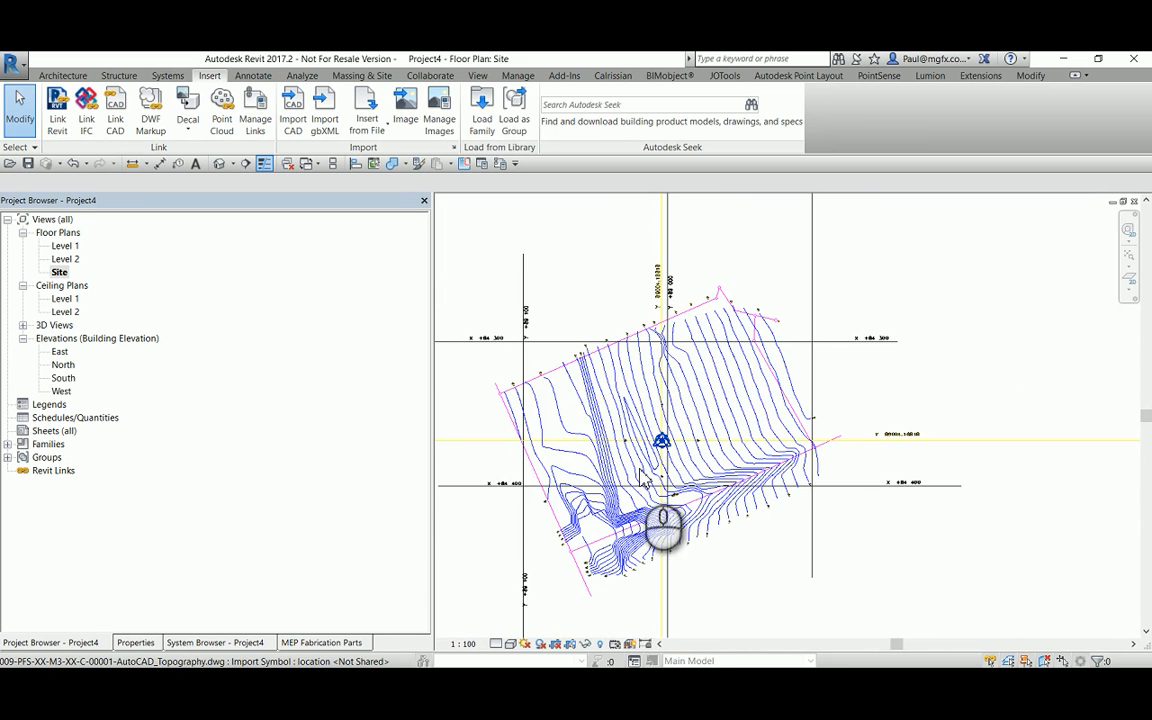
{"action": "scroll", "coordinate": [660, 443], "scroll_direction": "up", "scroll_amount": 5}
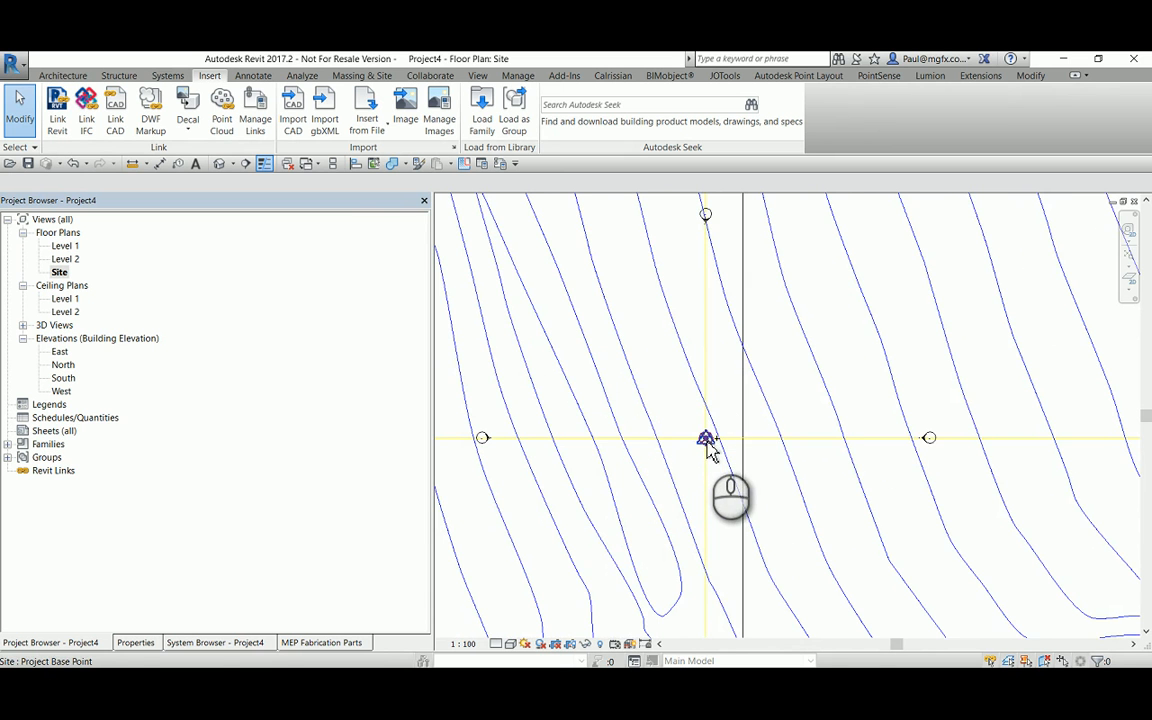
{"action": "scroll", "coordinate": [706, 445], "scroll_direction": "down", "scroll_amount": 5}
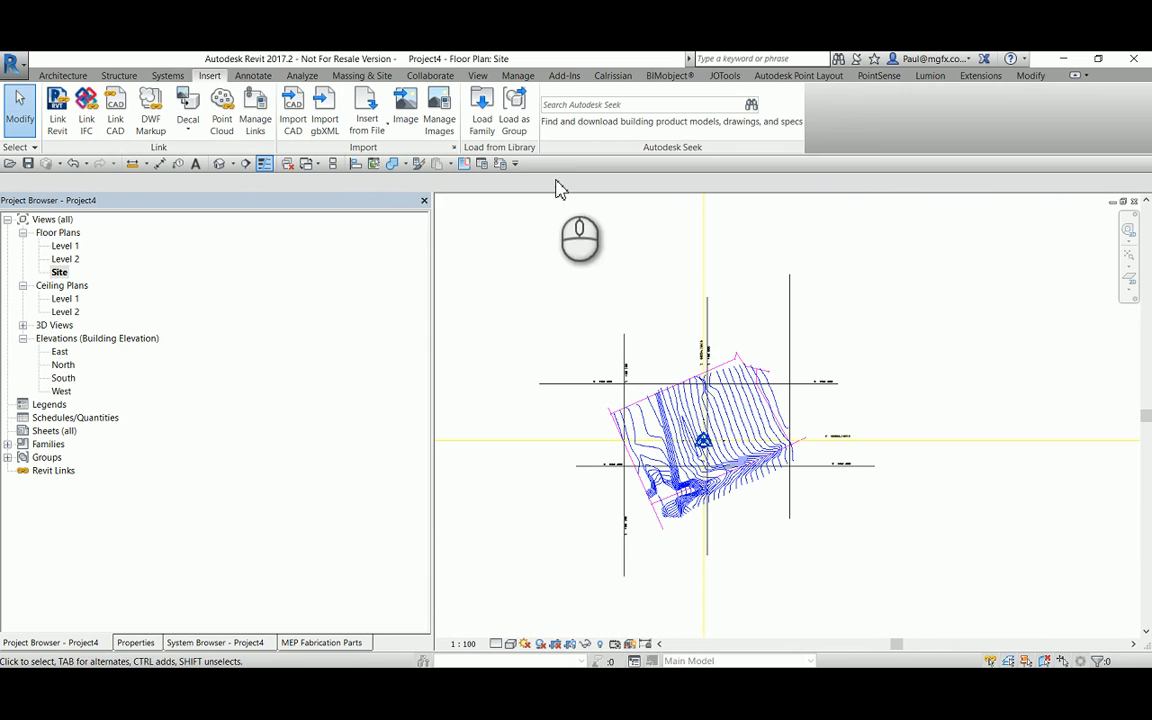
Start a toposurface from a points file, using 009-PFS-XX-XX-XX-C-00003-AutoCAD_Topography.csv in the CAD_Data folder
{"action": "left_click", "coordinate": [372, 77]}
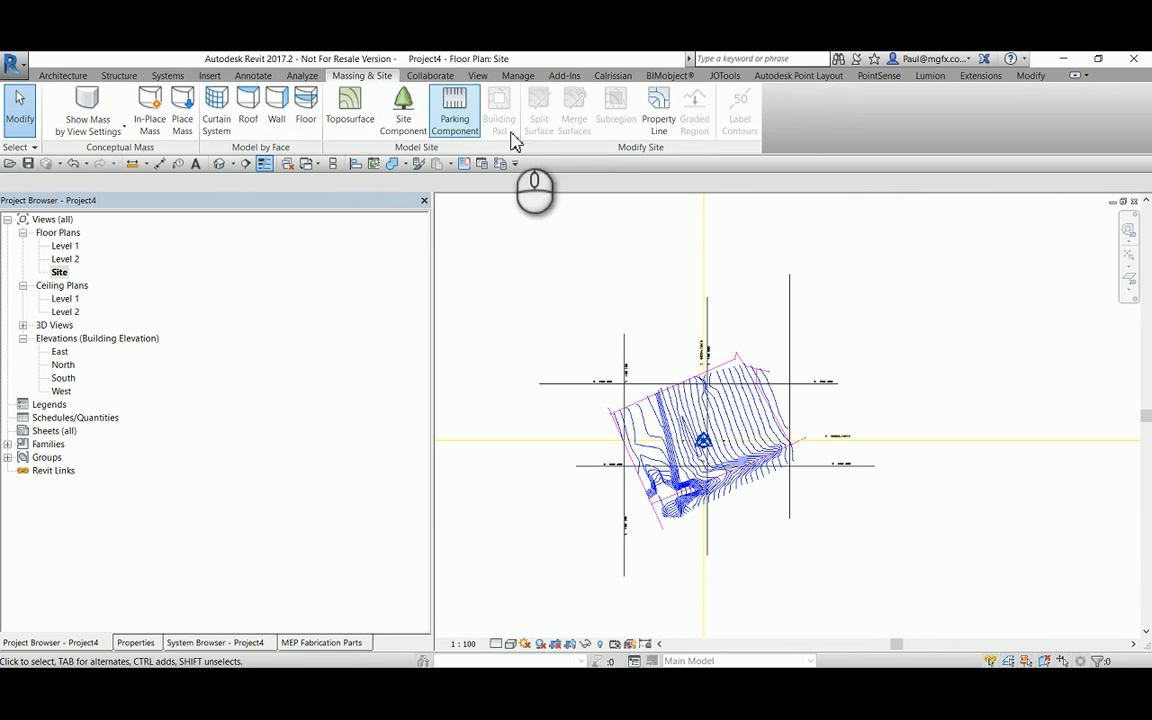
{"action": "left_click", "coordinate": [350, 118]}
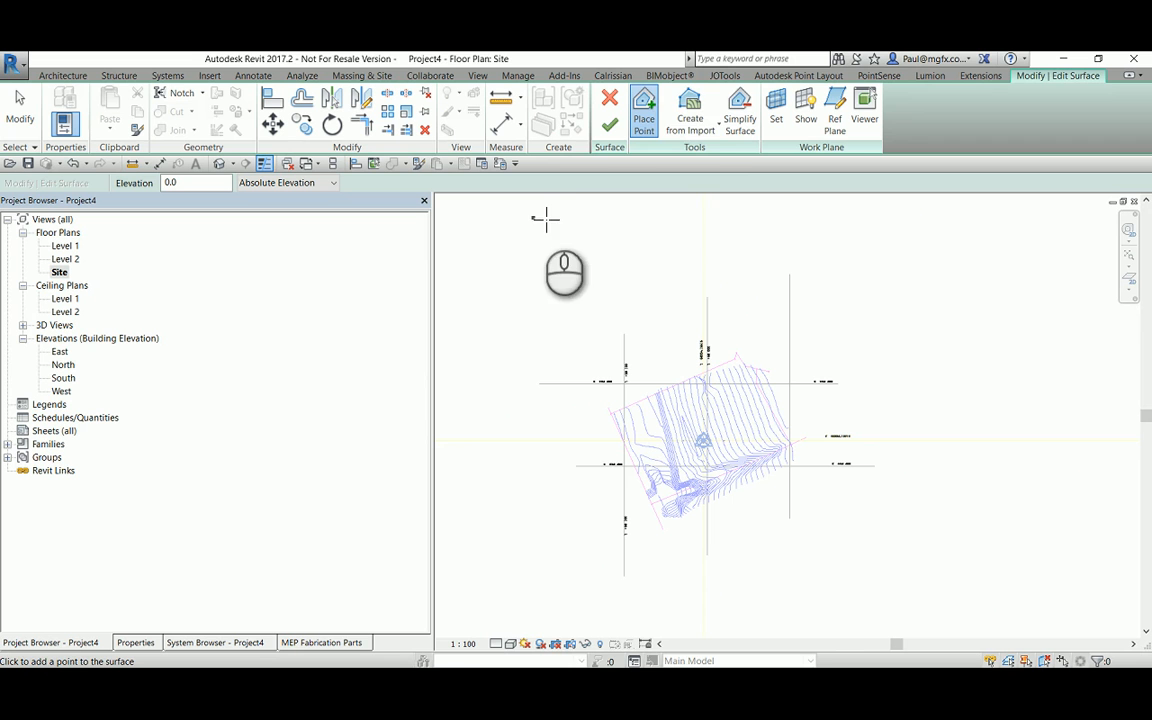
{"action": "left_click", "coordinate": [691, 128]}
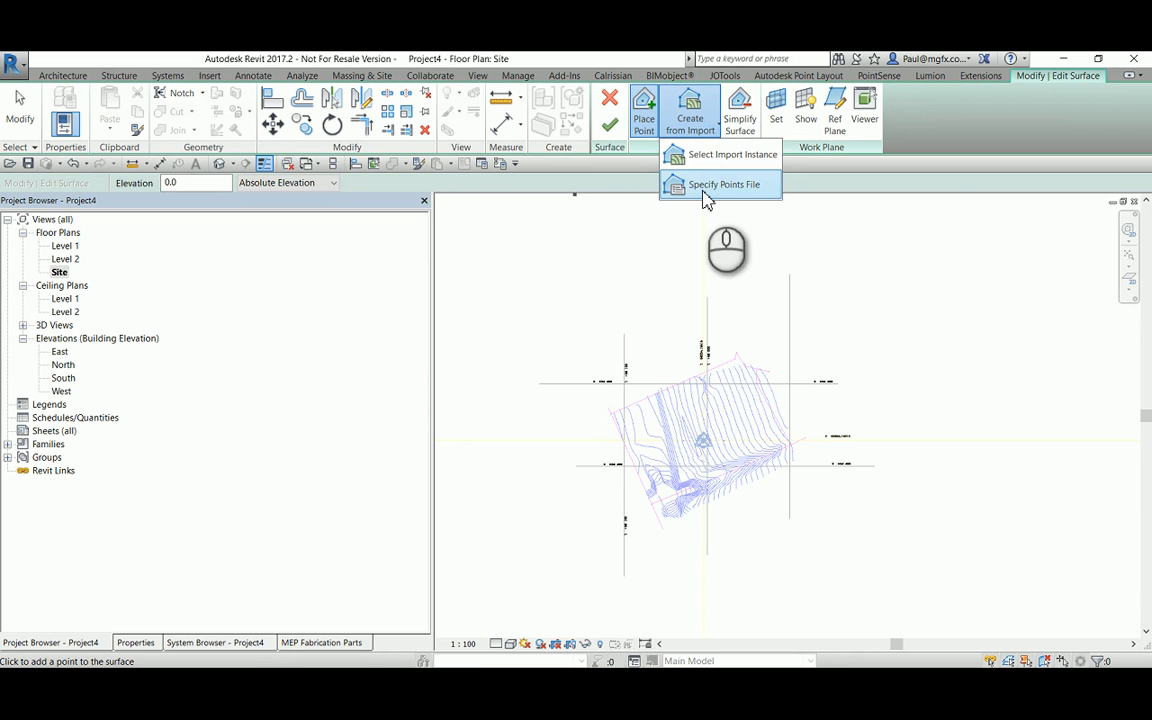
{"action": "left_click", "coordinate": [705, 187]}
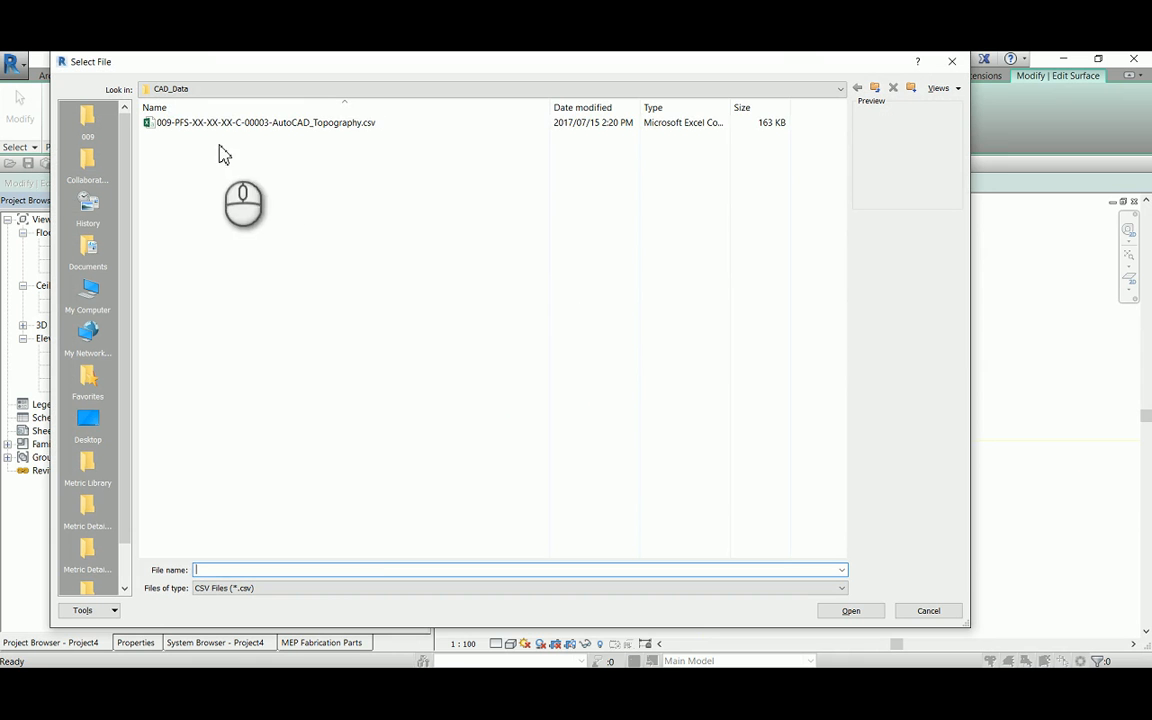
{"action": "left_click", "coordinate": [298, 122]}
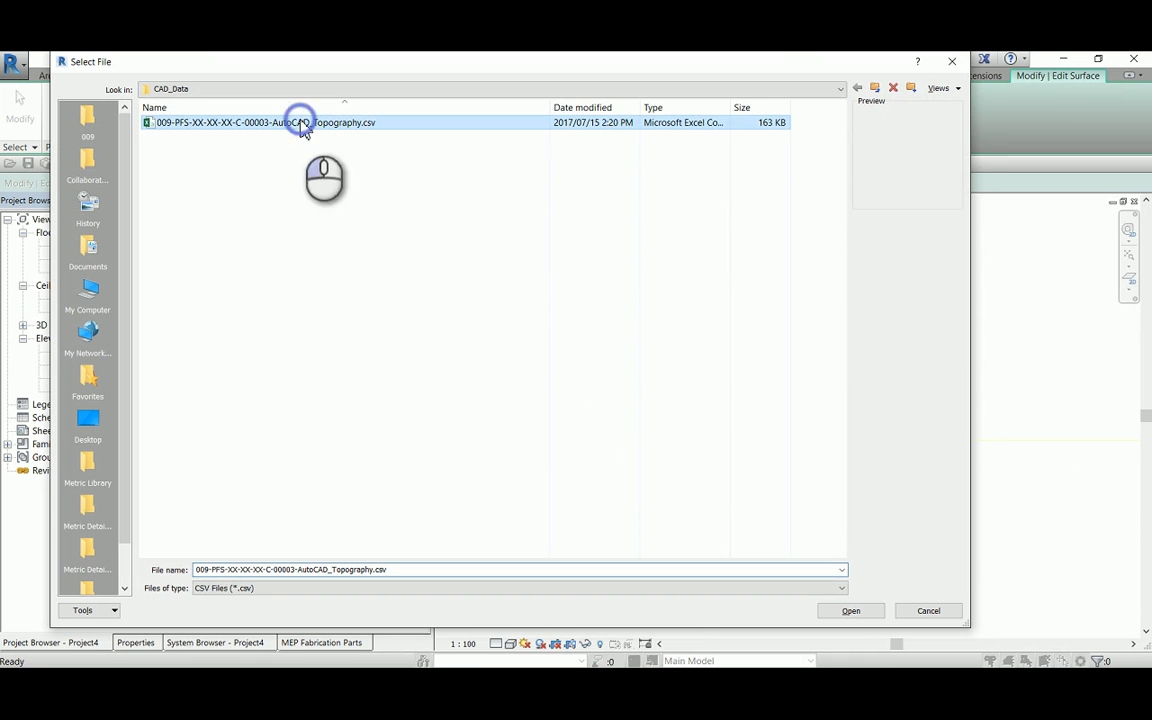
{"action": "left_click", "coordinate": [836, 613]}
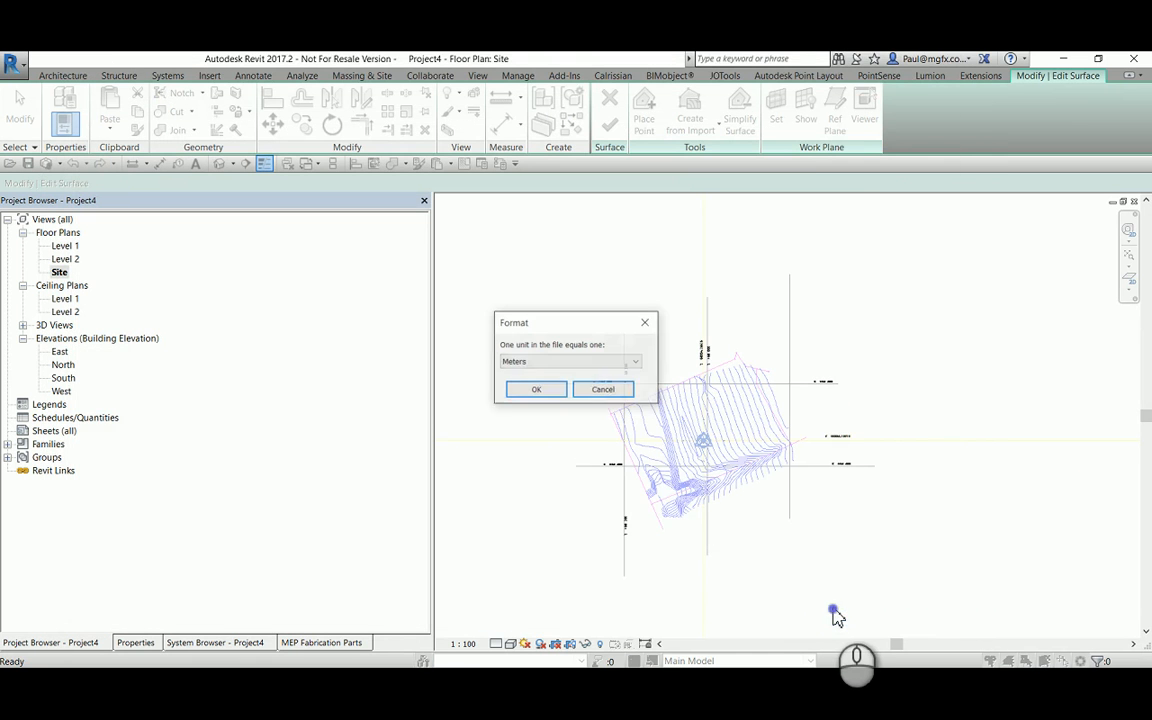
Import the points with Millimeters as the file unit and finish the toposurface
{"action": "left_click", "coordinate": [567, 363]}
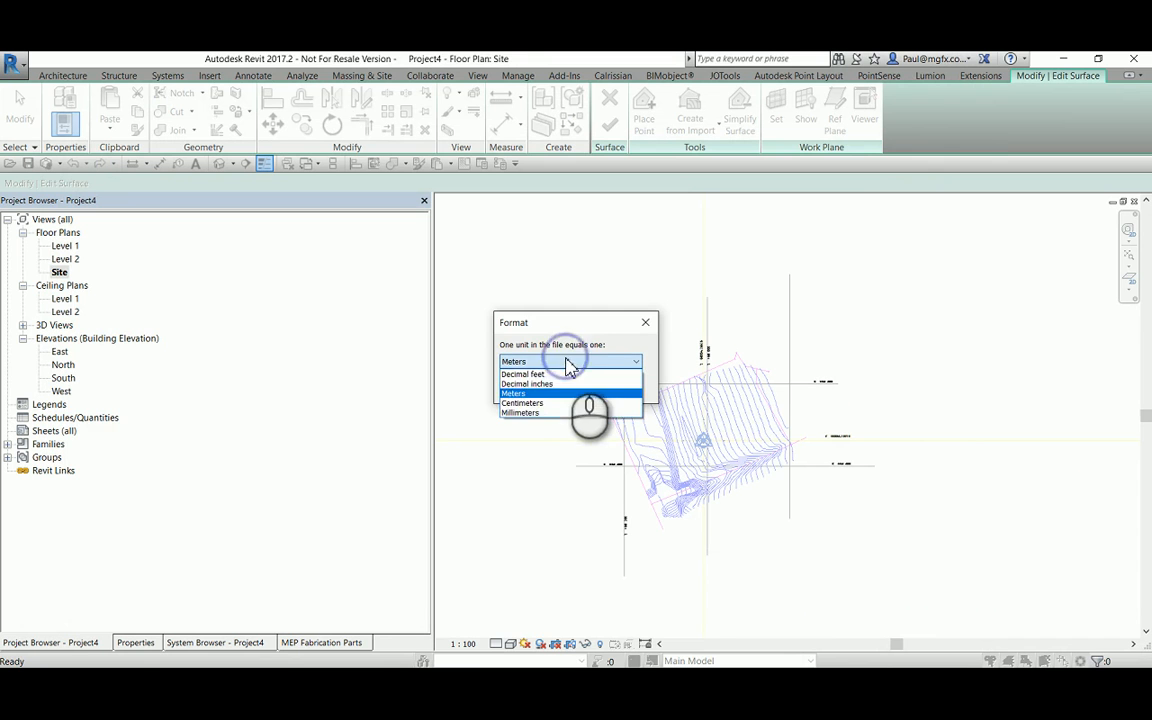
{"action": "left_click", "coordinate": [533, 413]}
{"action": "left_click", "coordinate": [538, 390]}
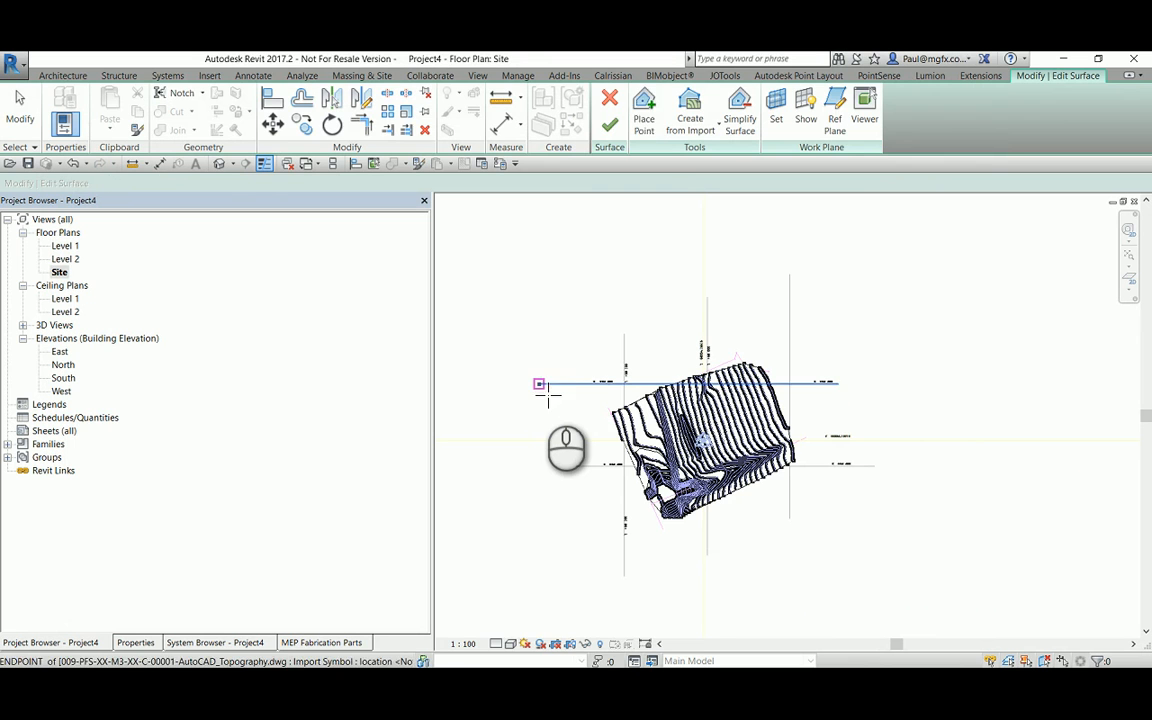
{"action": "left_click", "coordinate": [612, 130]}
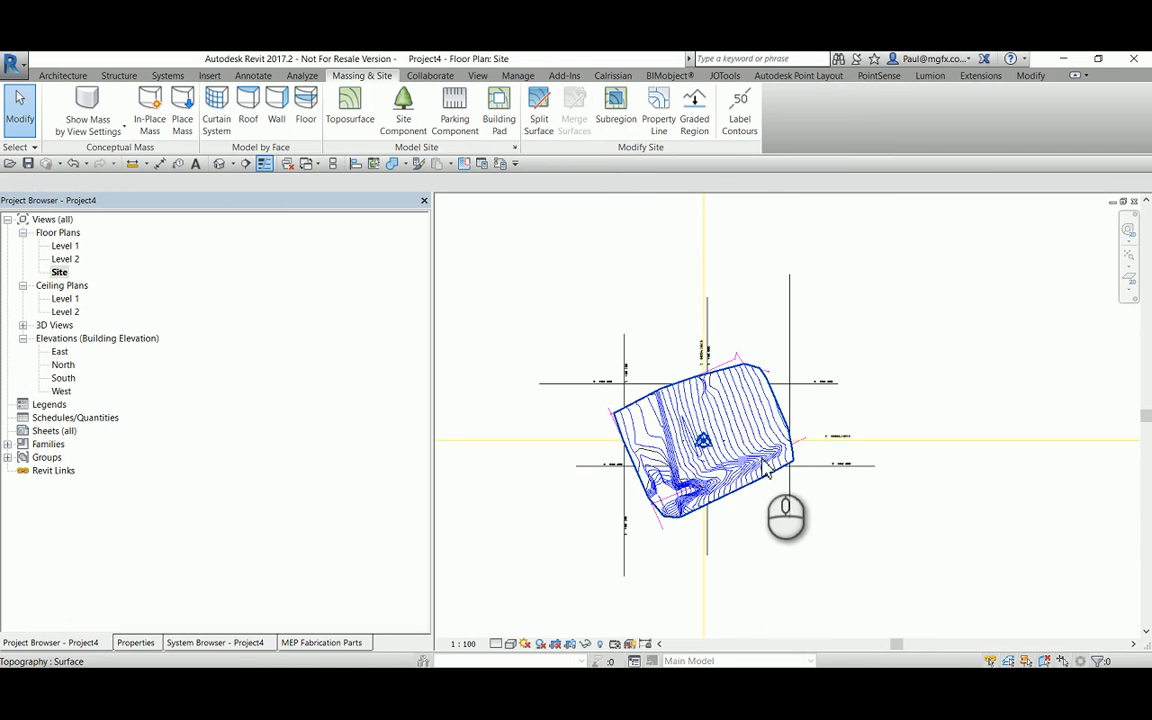
Examine the toposurface in the default 3D view, comparing its height with the linked AutoCAD topography
{"action": "scroll", "coordinate": [733, 487], "scroll_direction": "up", "scroll_amount": 2}
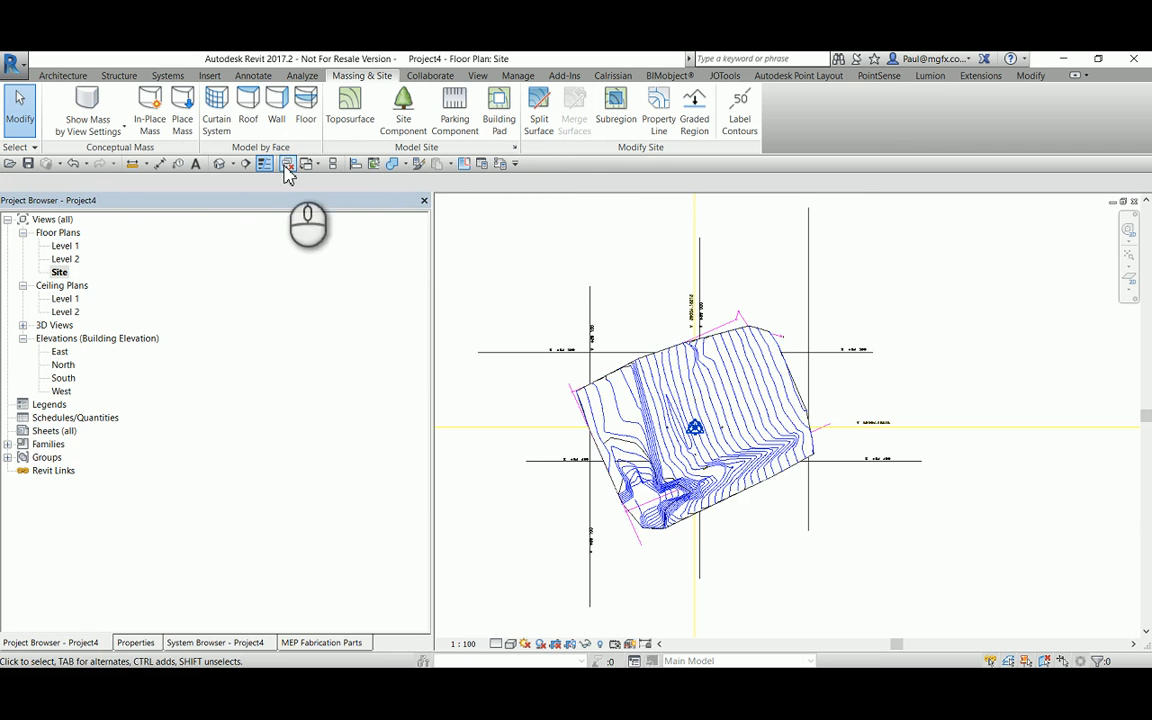
{"action": "left_click", "coordinate": [221, 166]}
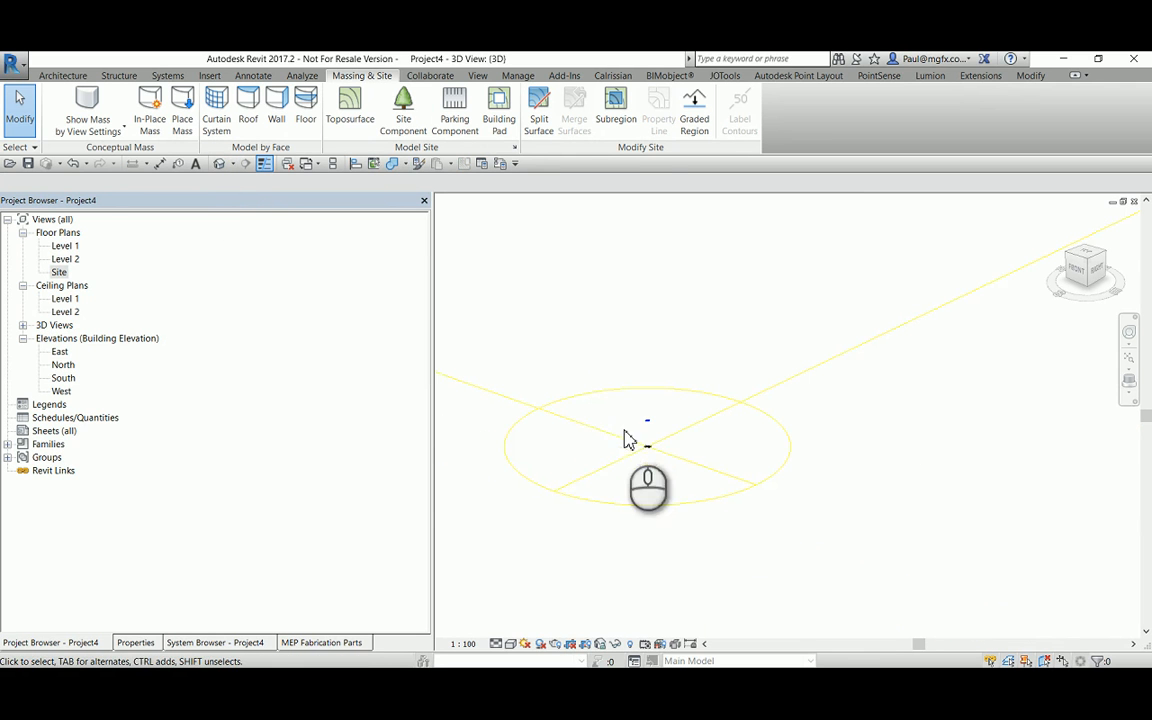
{"action": "scroll", "coordinate": [625, 437], "scroll_direction": "up", "scroll_amount": 5}
{"action": "scroll", "coordinate": [692, 394], "scroll_direction": "up", "scroll_amount": 2}
{"action": "scroll", "coordinate": [695, 396], "scroll_direction": "down", "scroll_amount": 6}
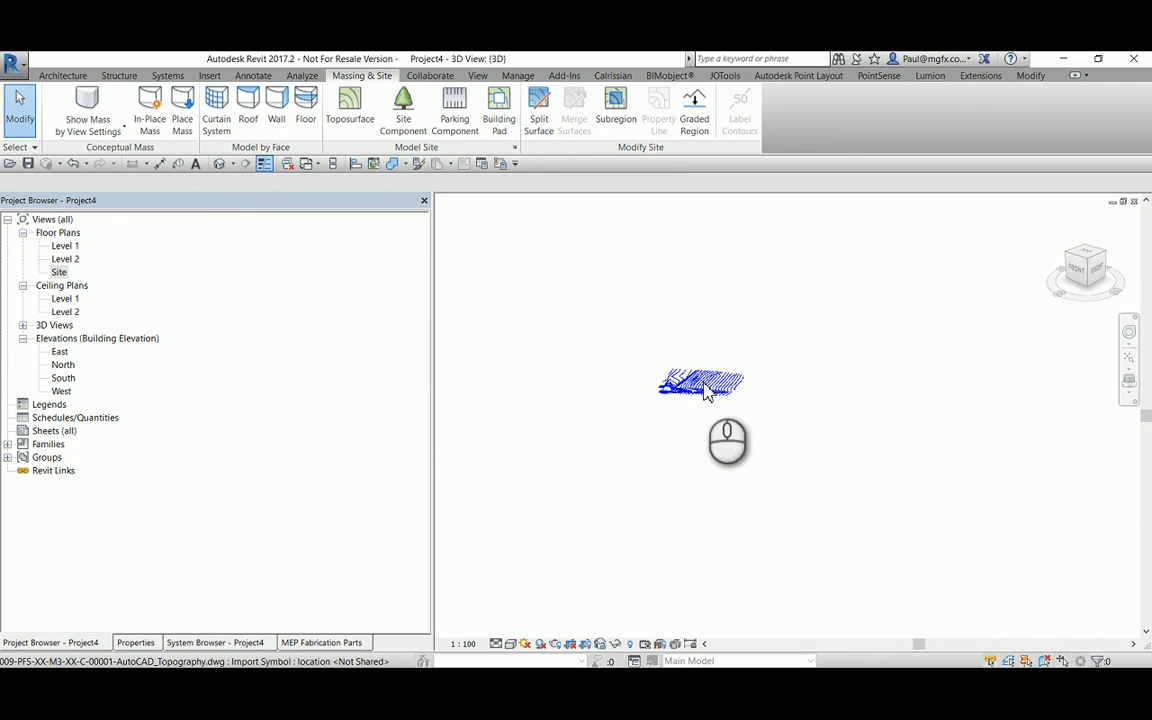
{"action": "scroll", "coordinate": [706, 505], "scroll_direction": "up", "scroll_amount": 5}
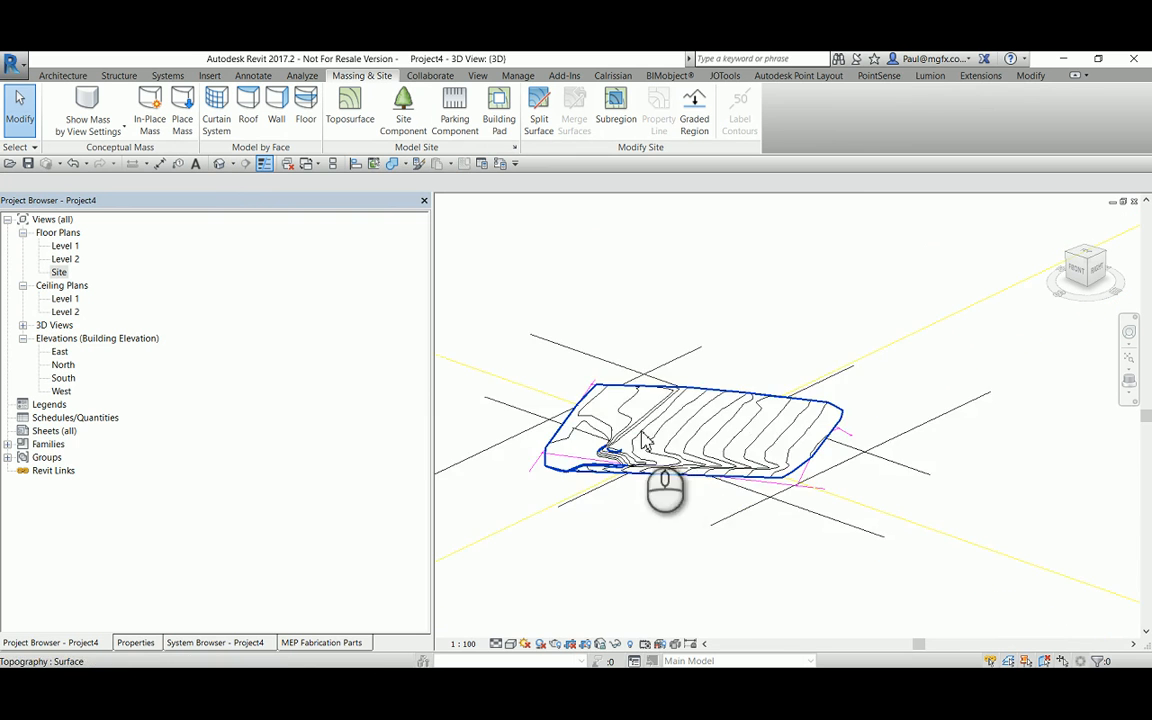
{"action": "scroll", "coordinate": [660, 478], "scroll_direction": "down", "scroll_amount": 3}
{"action": "middle_click_drag", "start_coordinate": [656, 500], "coordinate": [815, 494]}
{"action": "scroll", "coordinate": [815, 494], "scroll_direction": "down", "scroll_amount": 4}
{"action": "scroll", "coordinate": [705, 430], "scroll_direction": "up", "scroll_amount": 1}
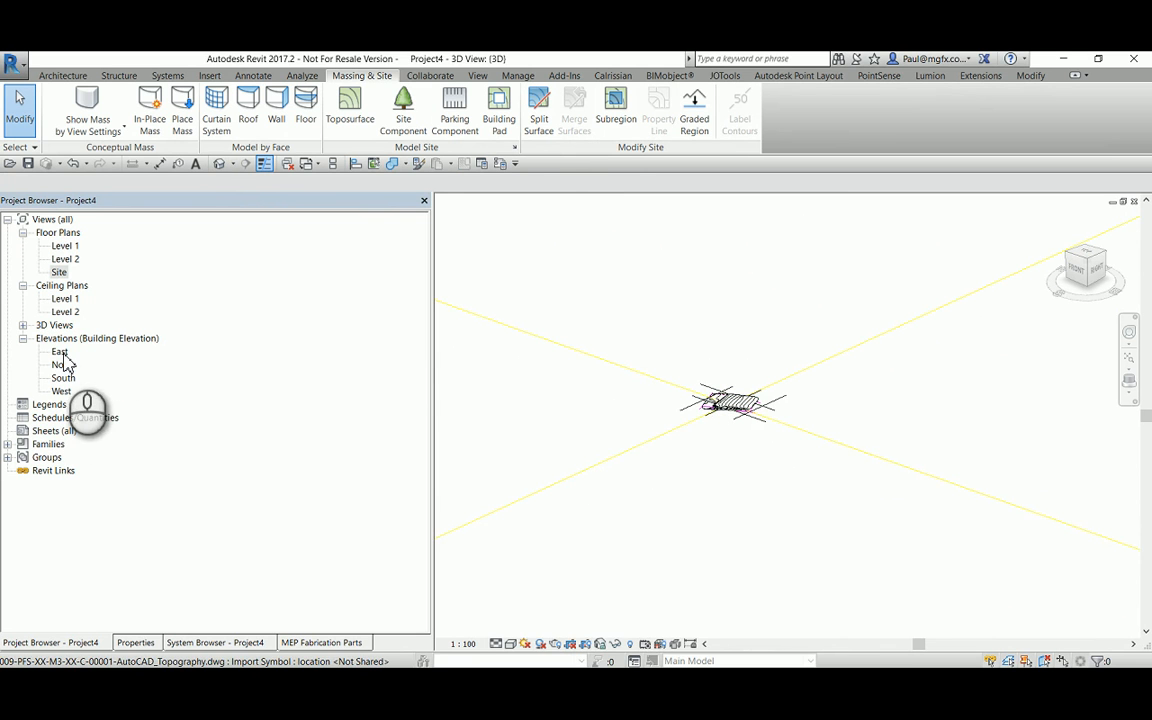
In the East elevation, move the toposurface straight up by the minimum z value of 1494000 mm, with Constrain enabled
{"action": "double_click", "coordinate": [60, 353]}
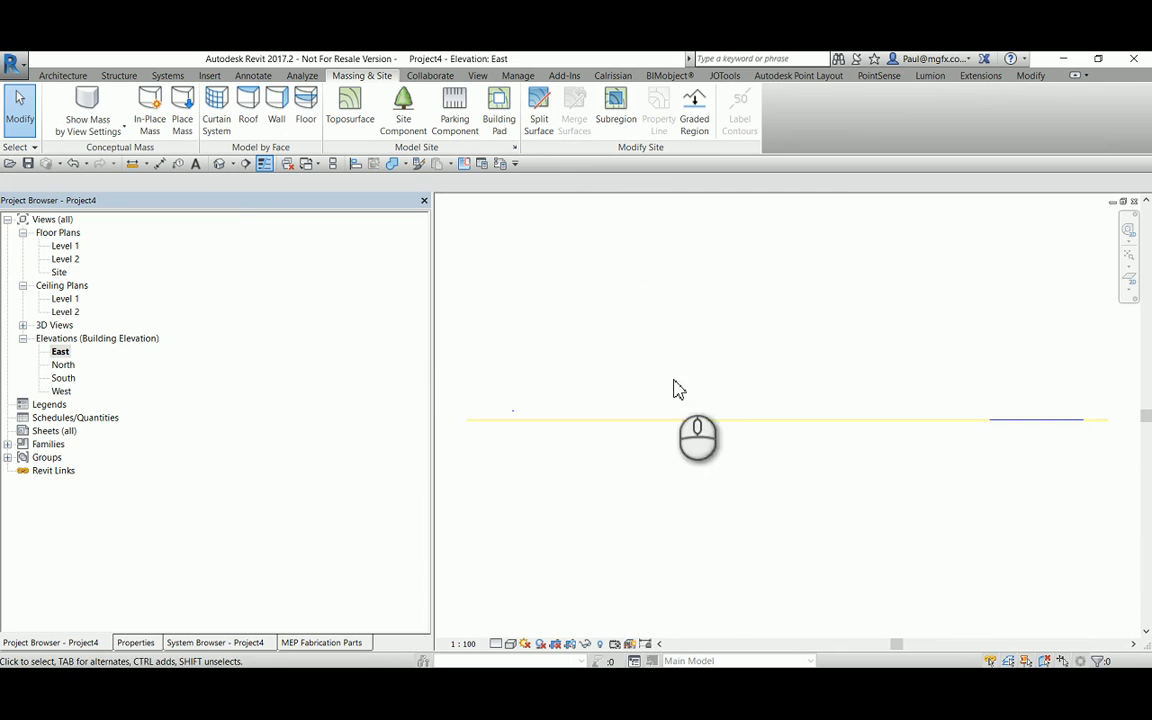
{"action": "scroll", "coordinate": [546, 414], "scroll_direction": "up", "scroll_amount": 5}
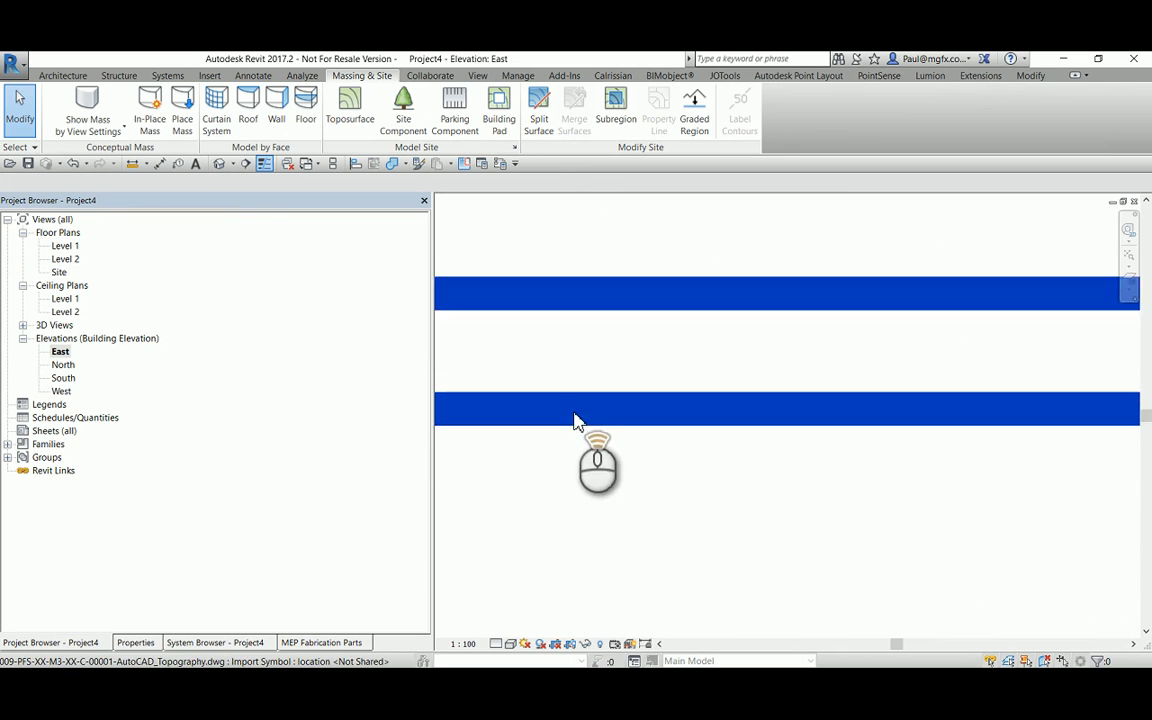
{"action": "scroll", "coordinate": [575, 420], "scroll_direction": "down", "scroll_amount": 5}
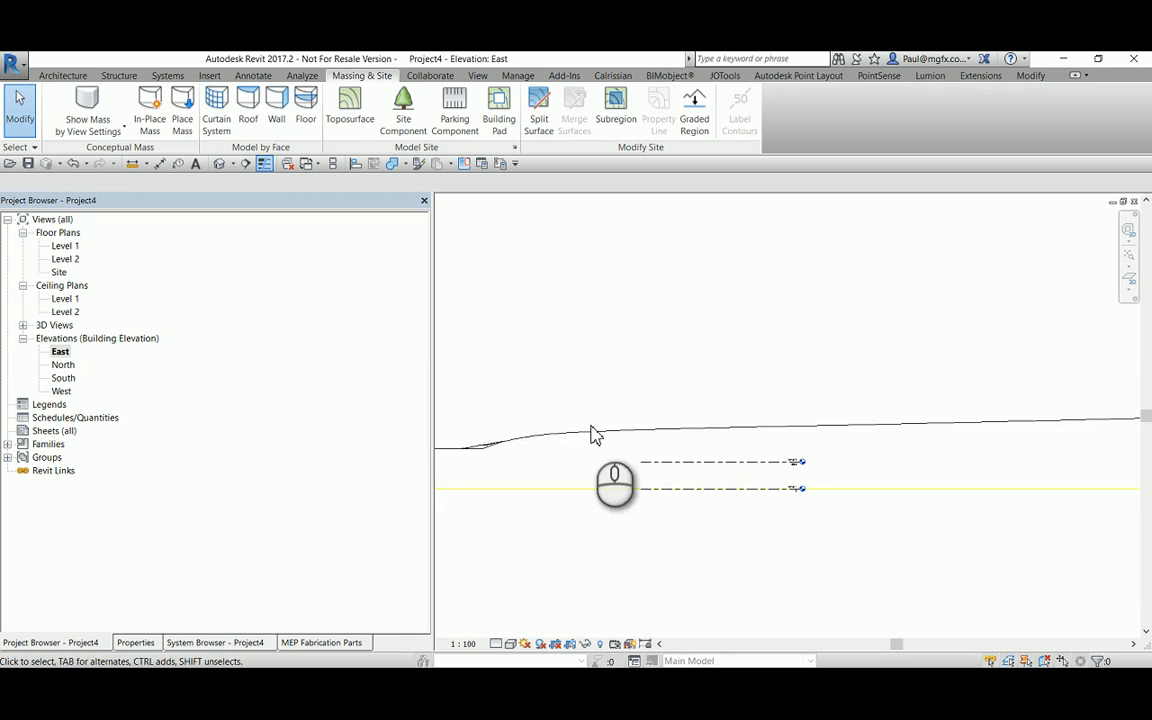
{"action": "left_click", "coordinate": [614, 443]}
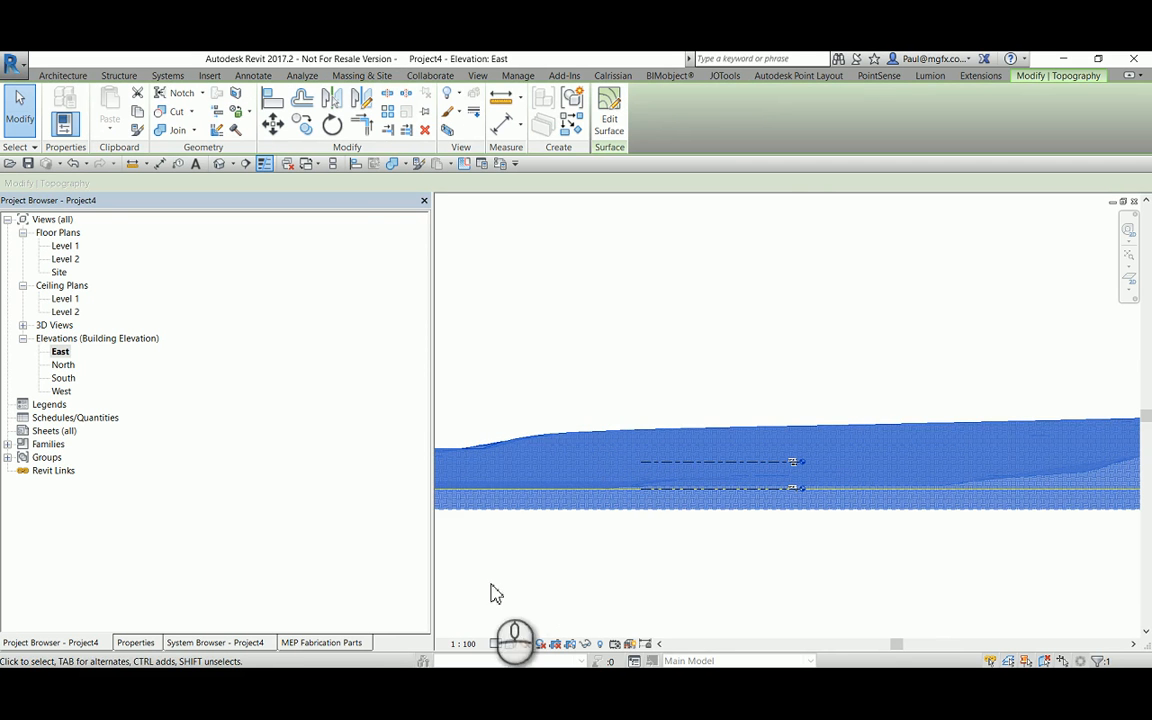
{"action": "left_click", "coordinate": [235, 686]}
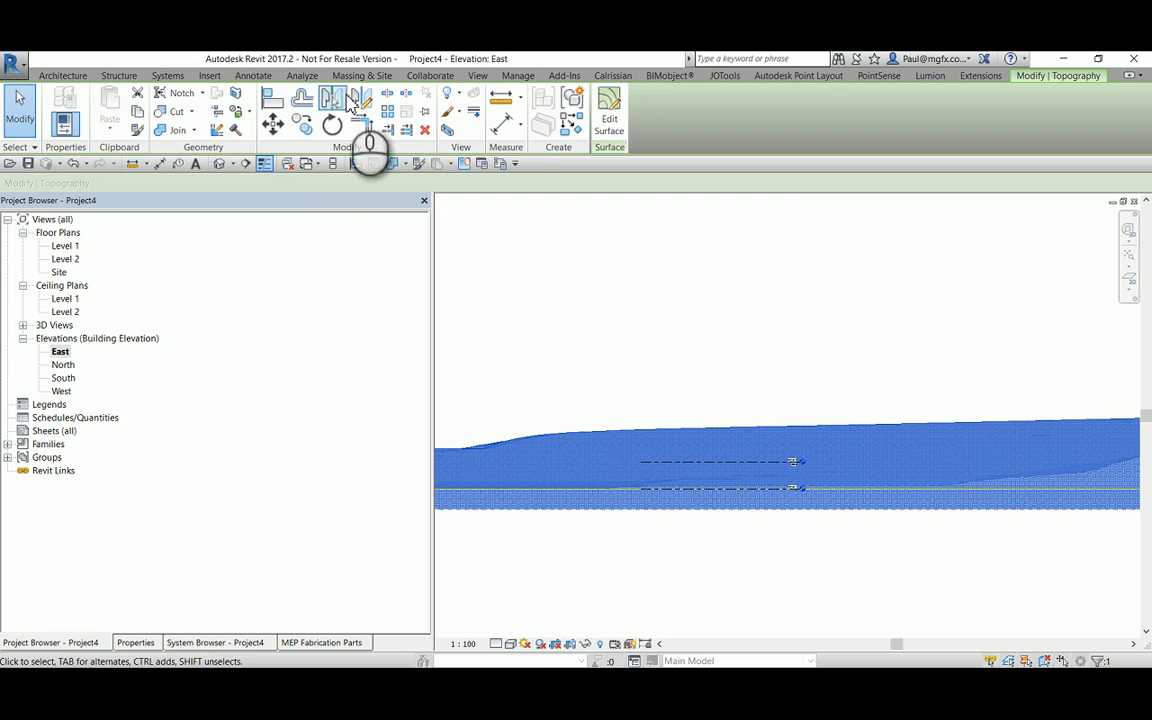
{"action": "left_click", "coordinate": [272, 121]}
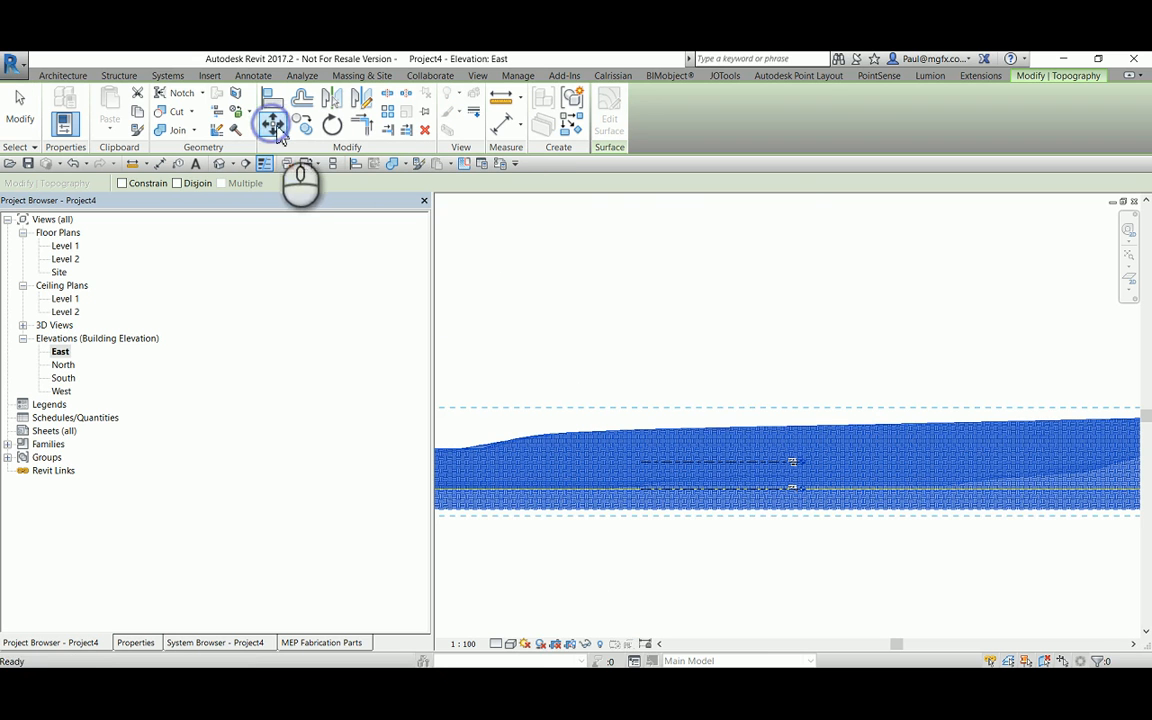
{"action": "left_click", "coordinate": [718, 338]}
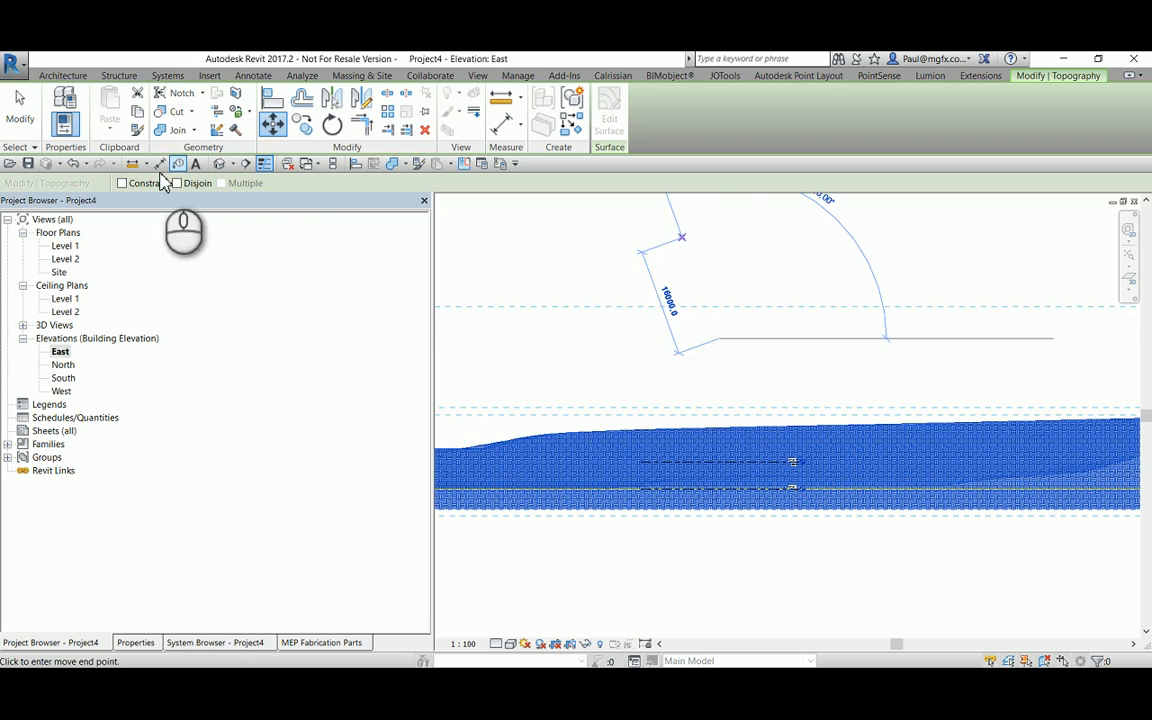
{"action": "left_click", "coordinate": [123, 183]}
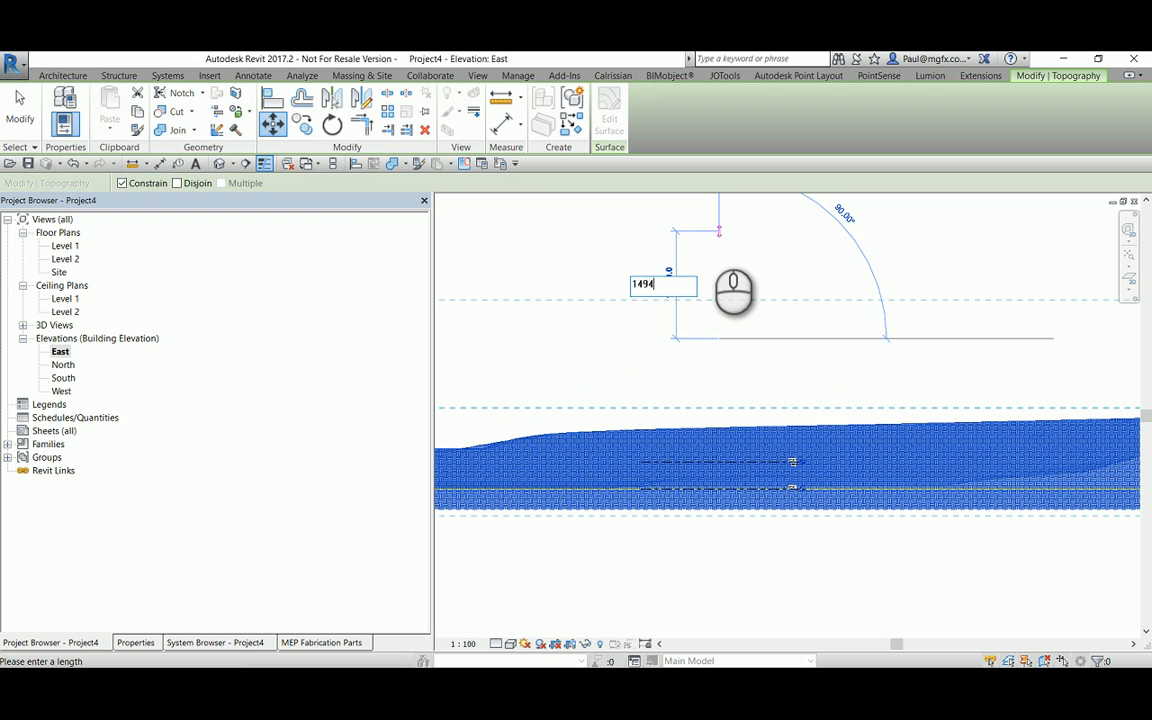
{"action": "key", "text": "Return"}
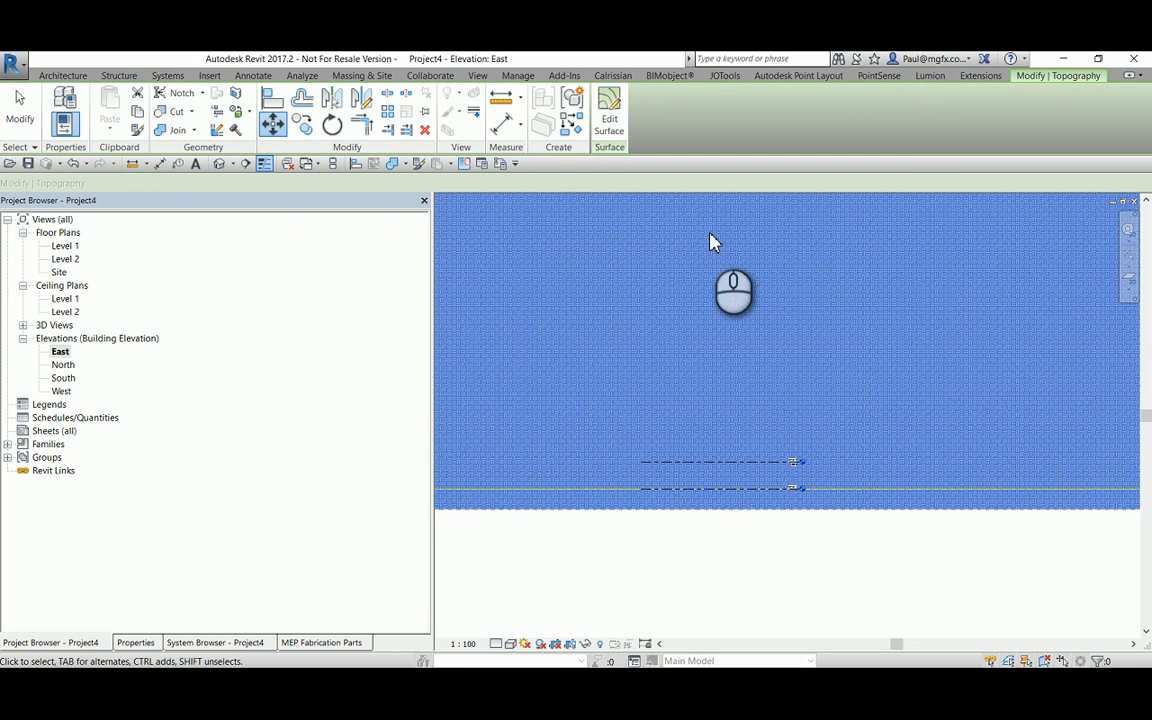
Compare the upper edge of the moved toposurface with the linked AutoCAD contours in the East elevation
{"action": "scroll", "coordinate": [757, 588], "scroll_direction": "down", "scroll_amount": 8}
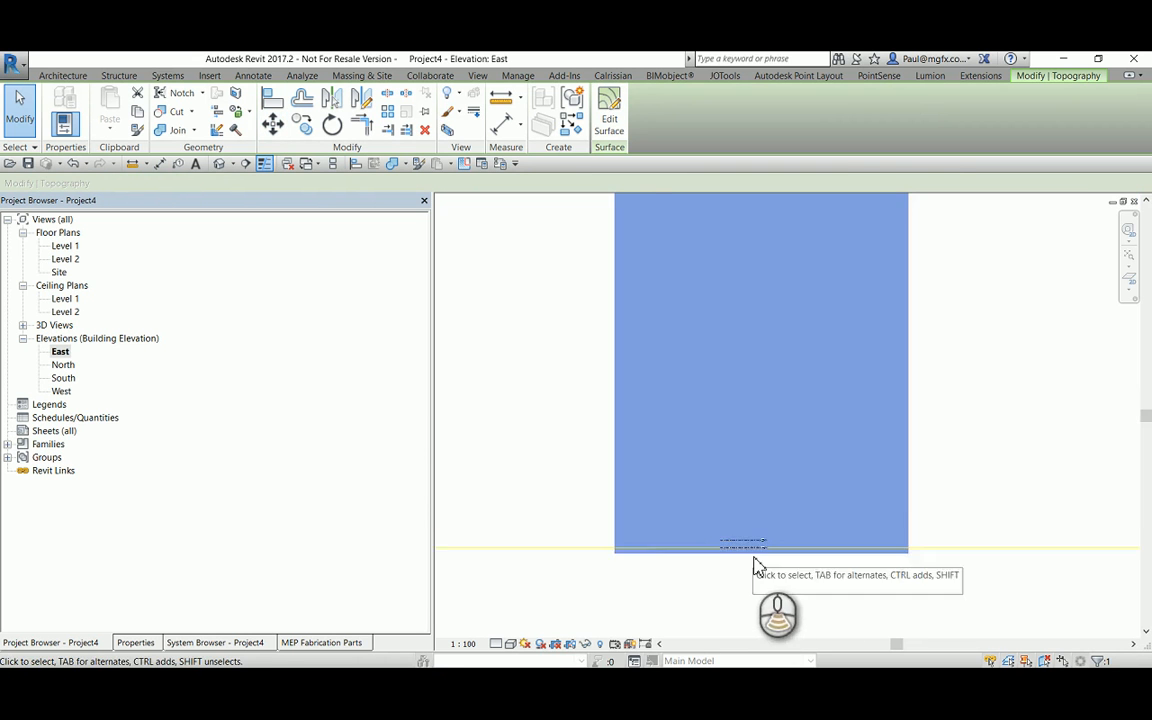
{"action": "scroll", "coordinate": [790, 370], "scroll_direction": "up", "scroll_amount": 6}
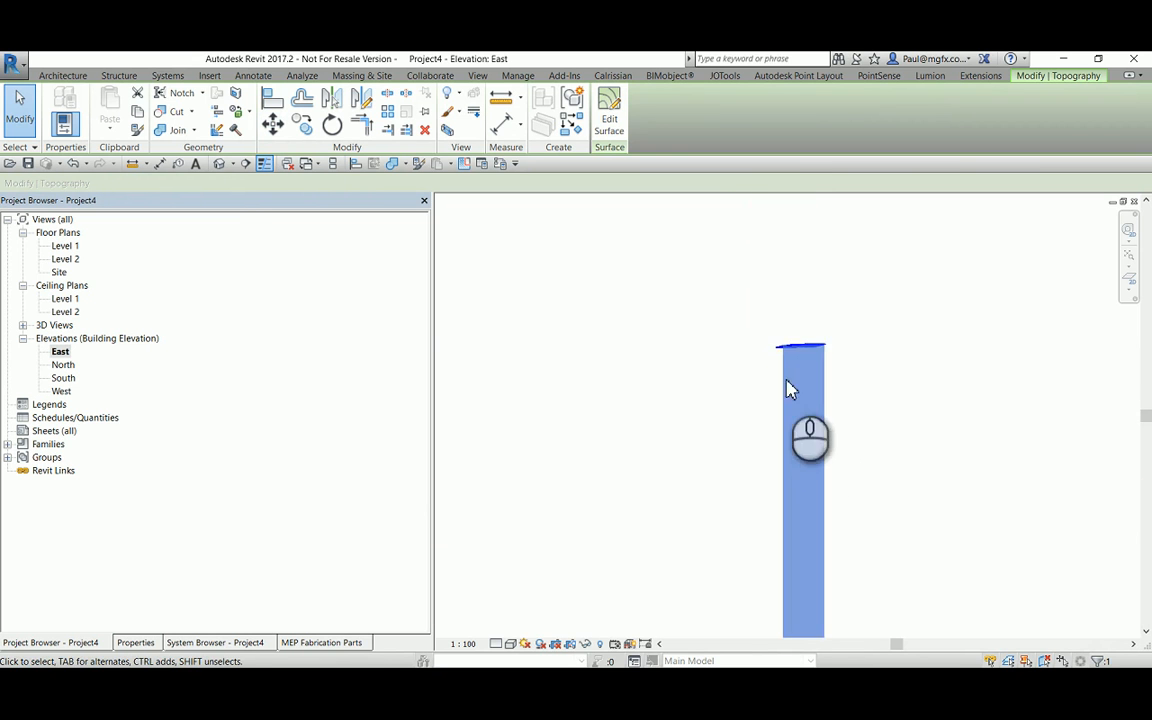
{"action": "scroll", "coordinate": [855, 320], "scroll_direction": "up", "scroll_amount": 2}
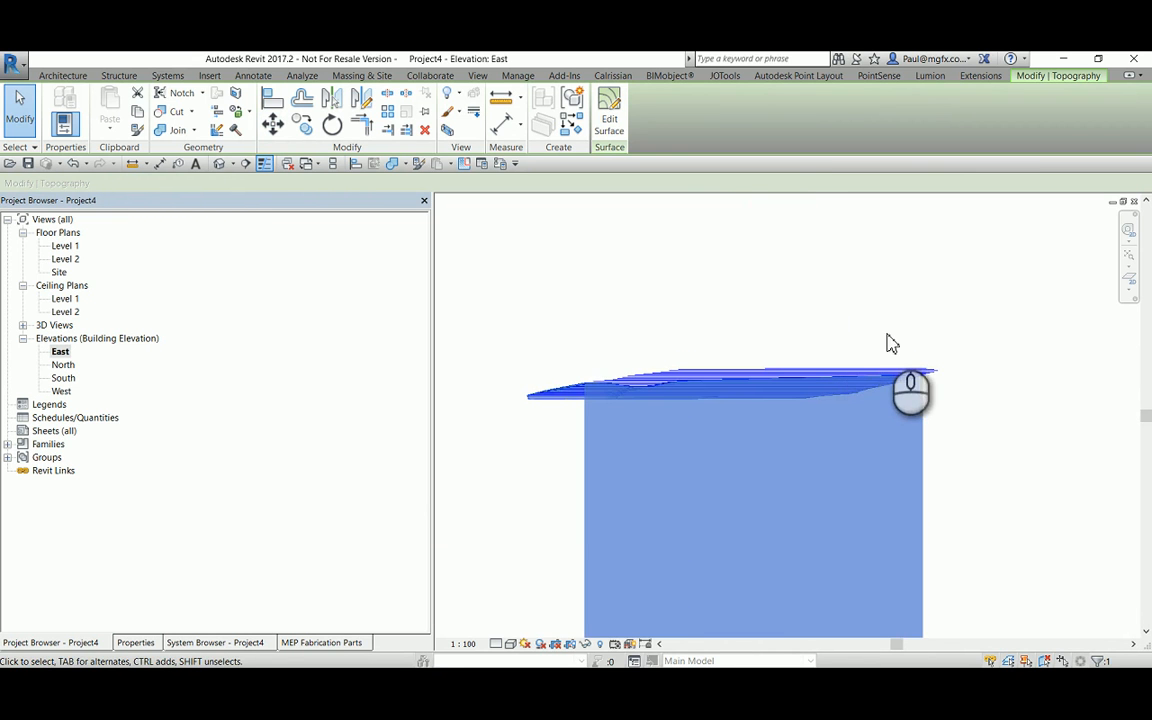
{"action": "left_click", "coordinate": [887, 333]}
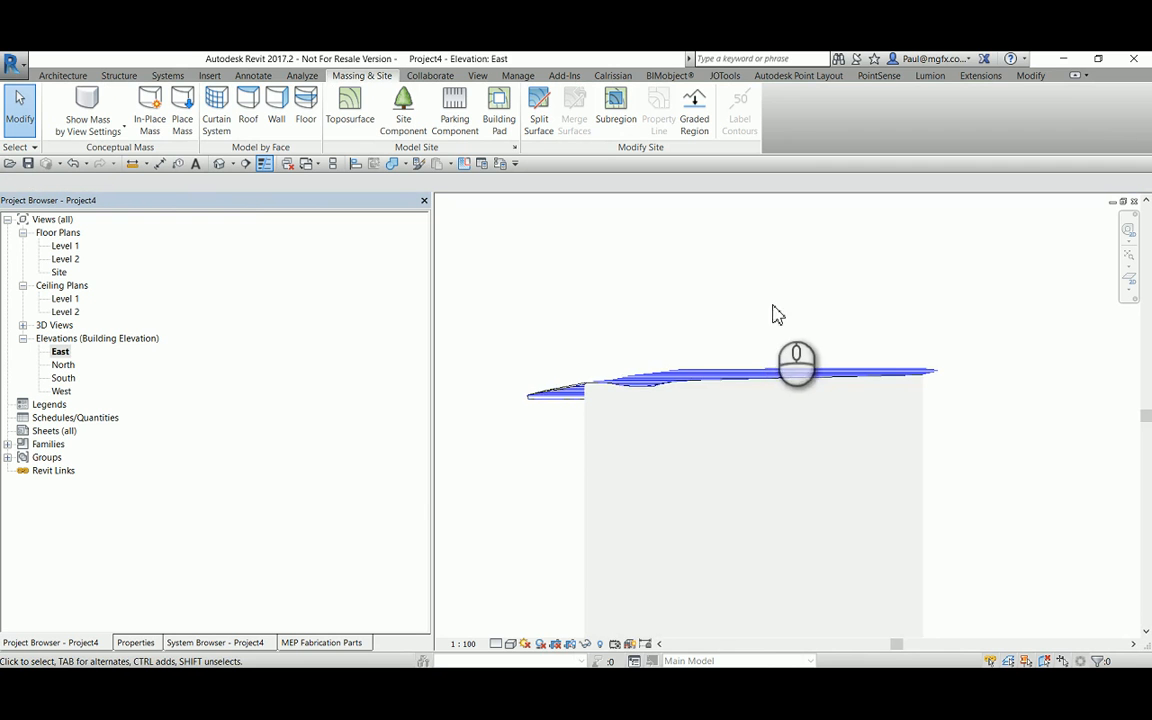
{"action": "scroll", "coordinate": [760, 375], "scroll_direction": "down", "scroll_amount": 2}
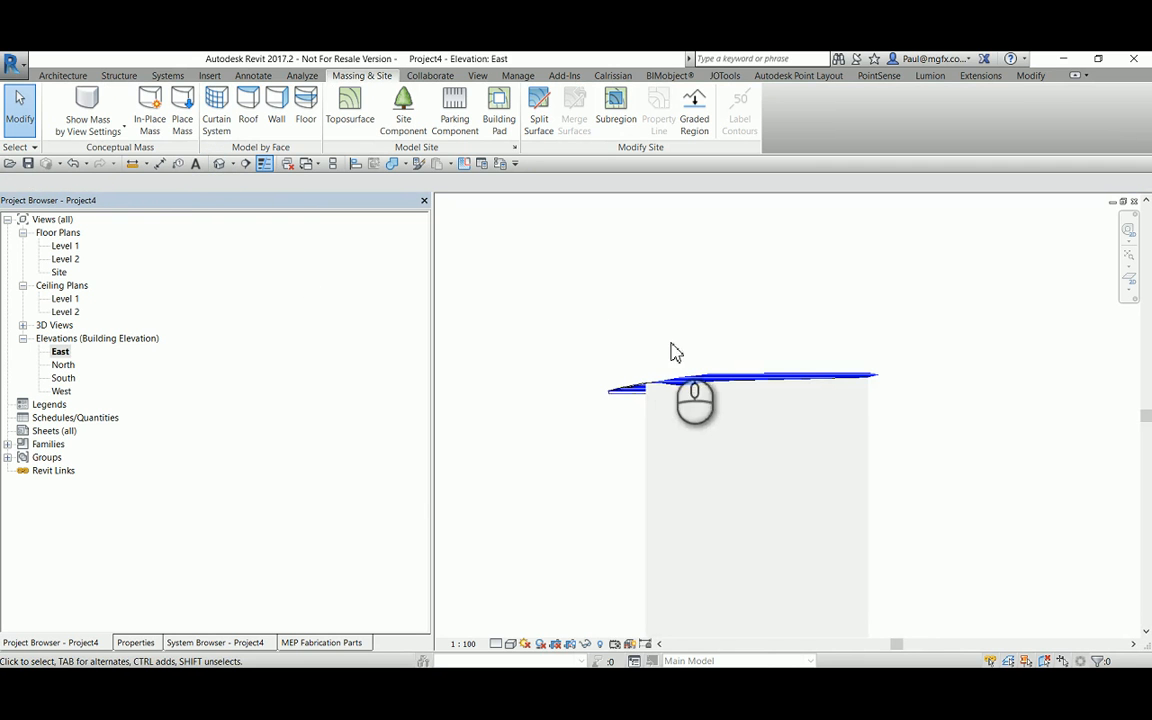
Open the default 3D view and set its visual style to Shaded for the toposurface and contours
{"action": "left_click", "coordinate": [221, 164]}
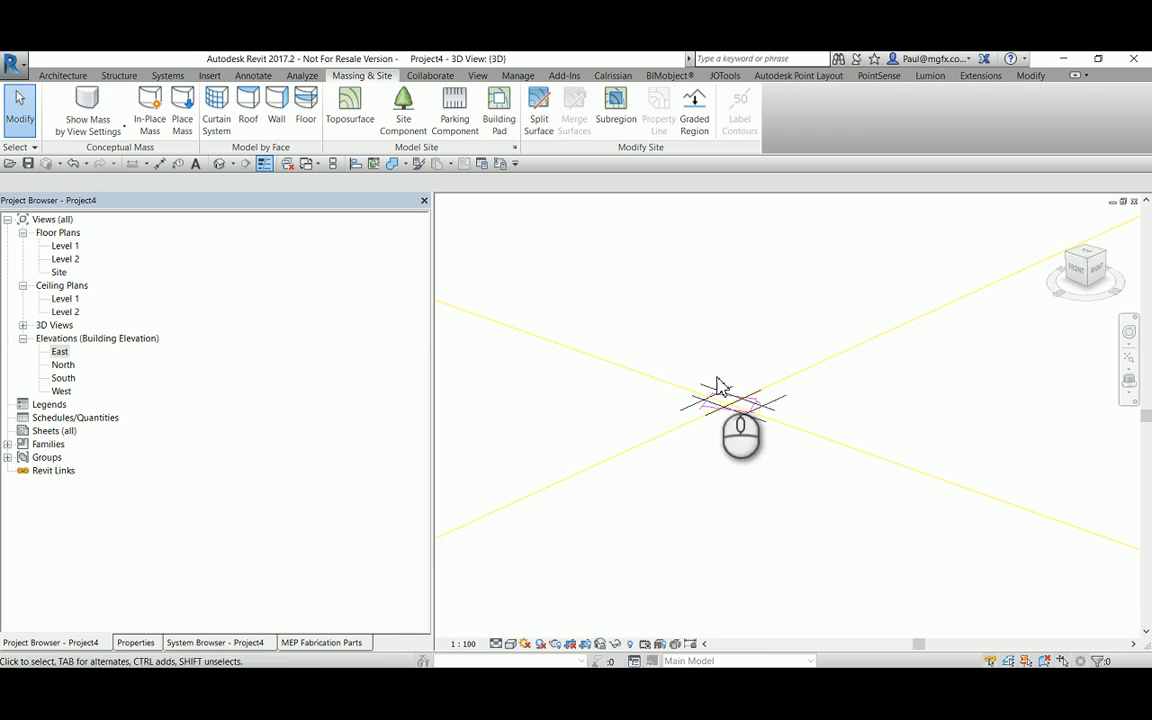
{"action": "scroll", "coordinate": [758, 405], "scroll_direction": "up", "scroll_amount": 5}
{"action": "scroll", "coordinate": [749, 397], "scroll_direction": "down", "scroll_amount": 8}
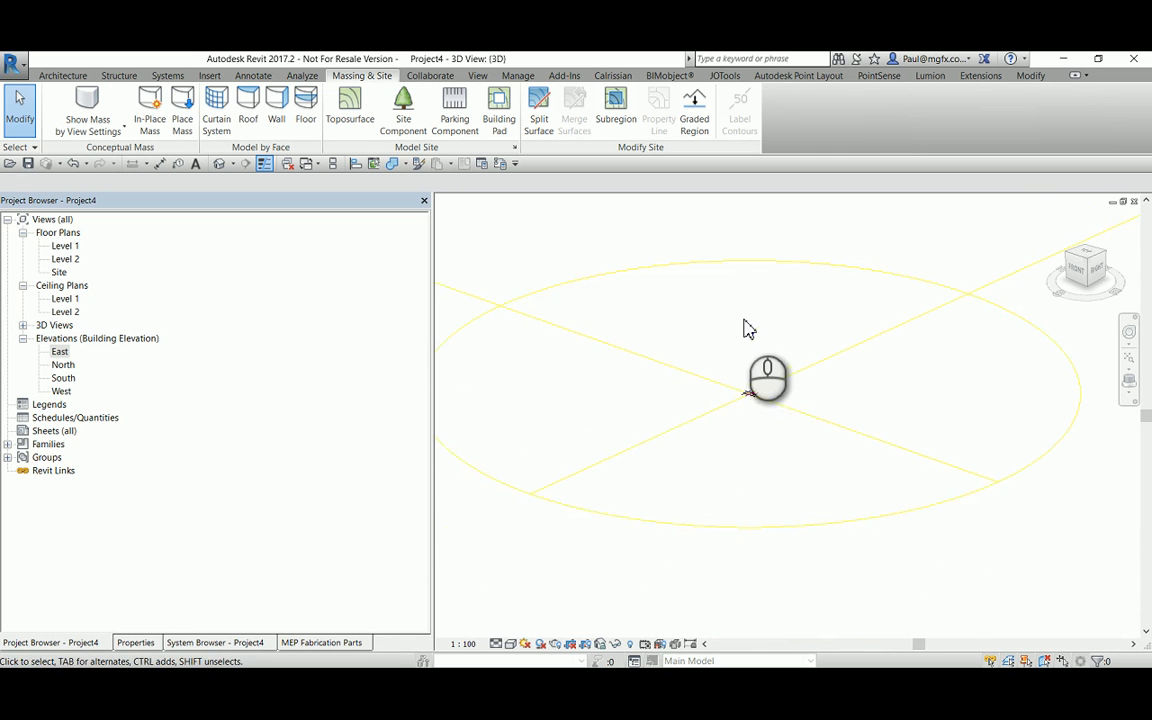
{"action": "scroll", "coordinate": [787, 400], "scroll_direction": "up", "scroll_amount": 3}
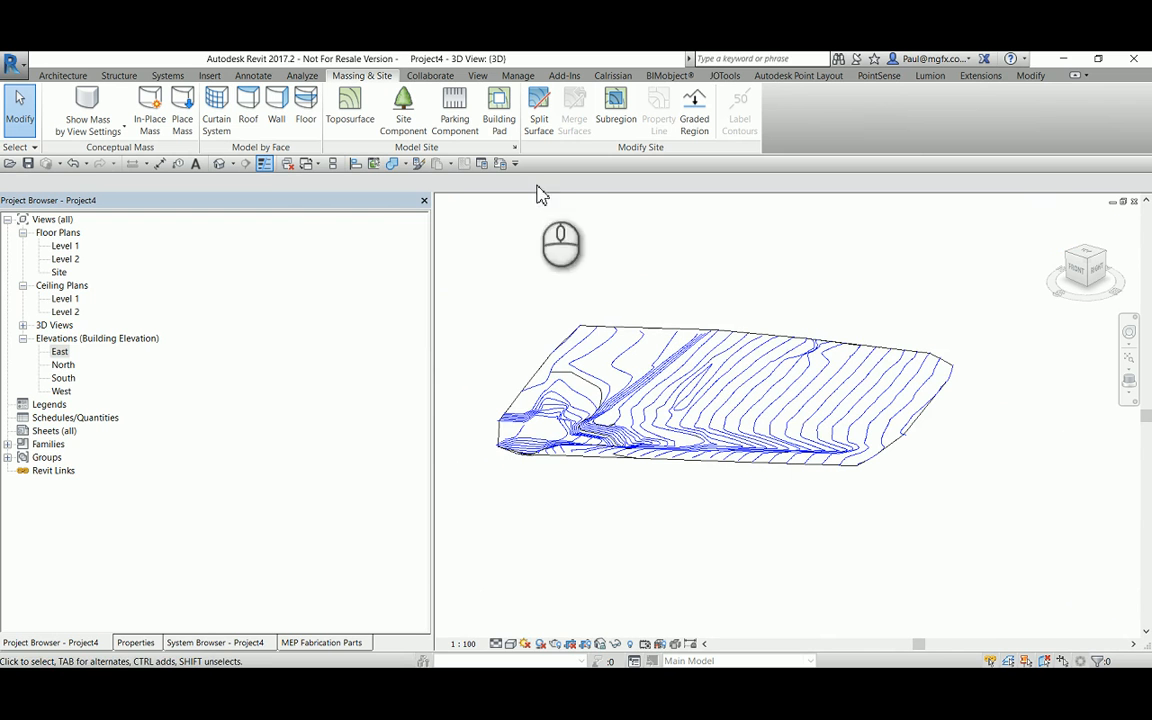
{"action": "left_click", "coordinate": [510, 643]}
{"action": "left_click", "coordinate": [535, 584]}
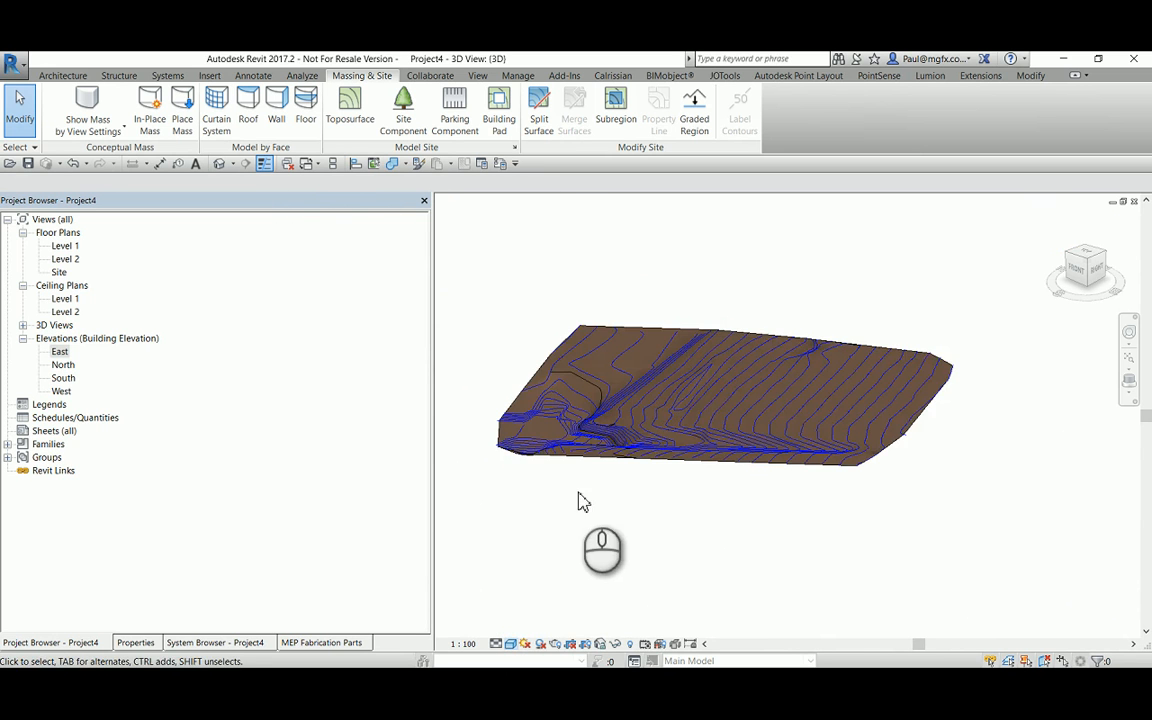
Examine how the shaded toposurface follows the linked contour lines from several sides in the 3D view
{"action": "scroll", "coordinate": [581, 450], "scroll_direction": "up", "scroll_amount": 4}
{"action": "scroll", "coordinate": [530, 398], "scroll_direction": "up", "scroll_amount": 2}
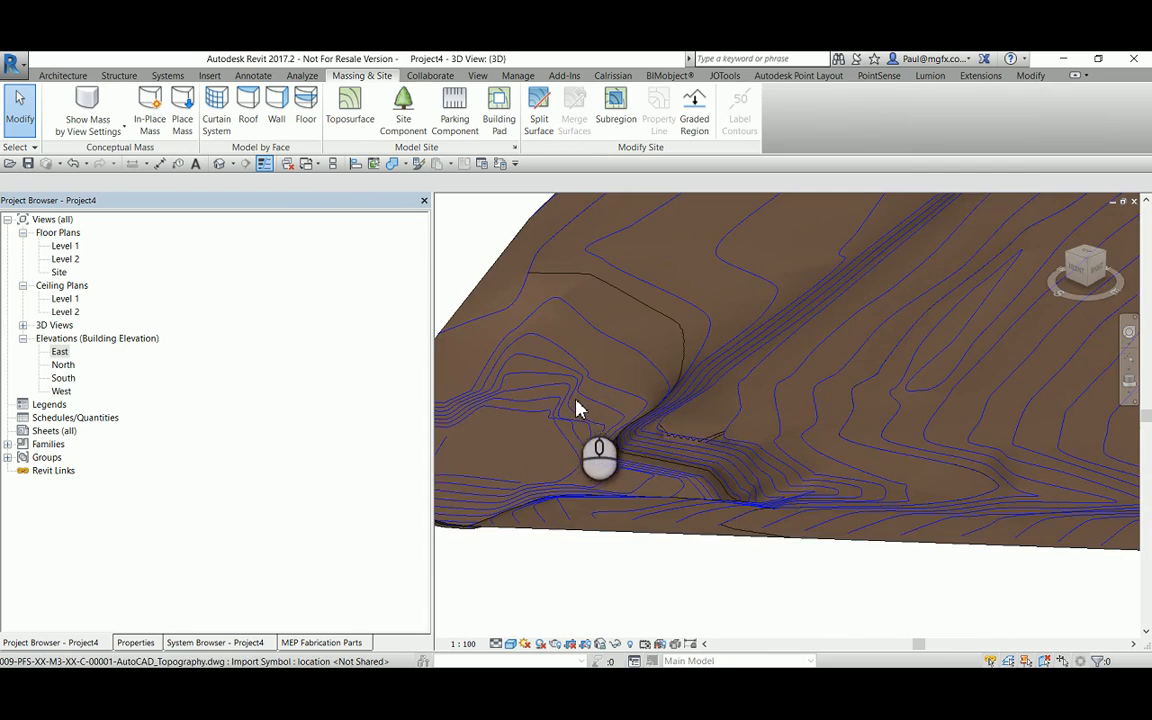
{"action": "left_click", "coordinate": [640, 420]}
{"action": "middle_click_drag", "start_coordinate": [656, 427], "coordinate": [761, 419], "text": "shift"}
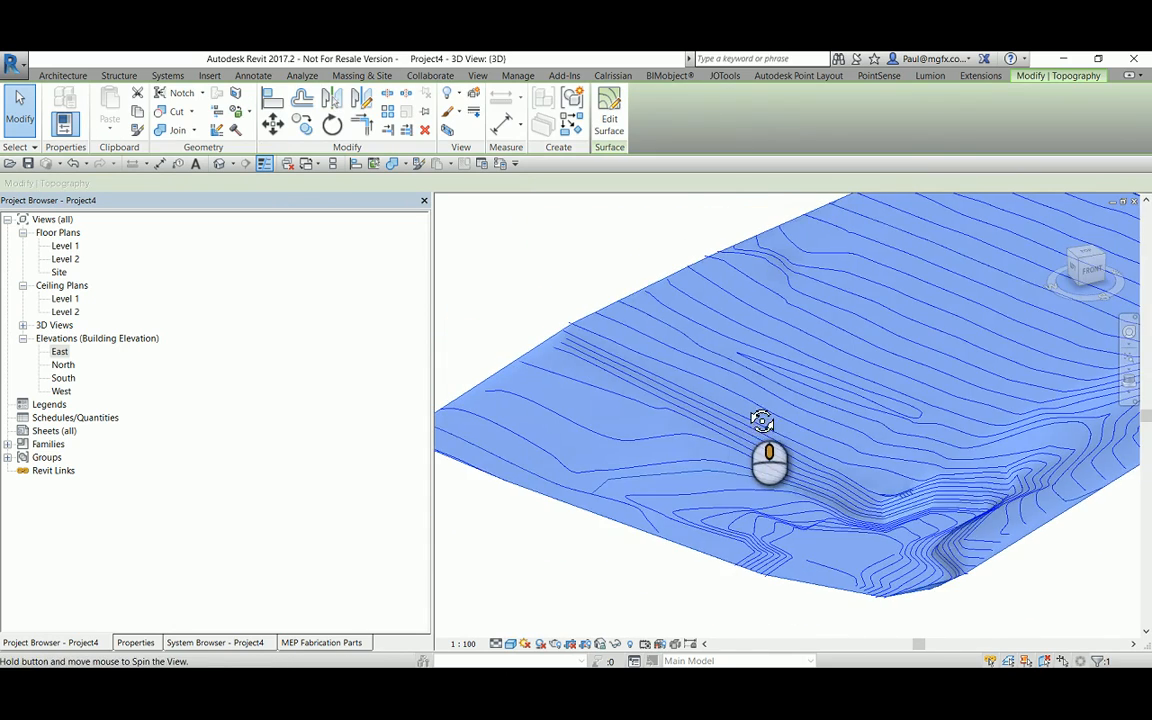
{"action": "key", "text": "Escape"}
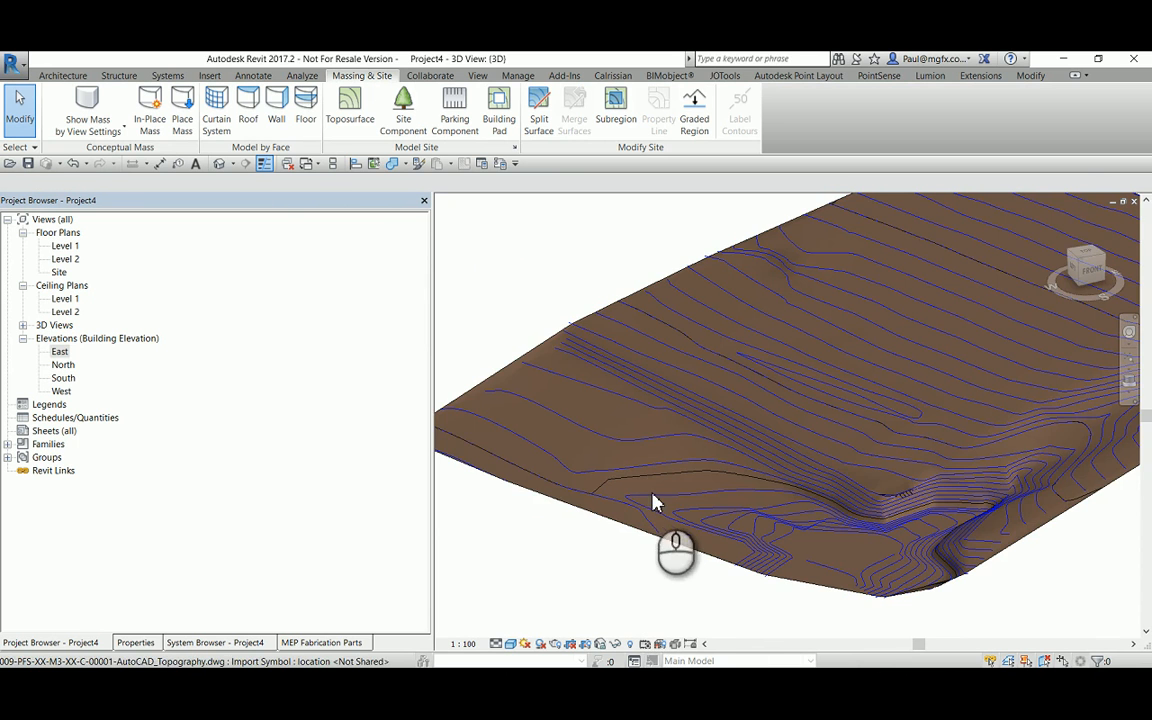
{"action": "scroll", "coordinate": [670, 510], "scroll_direction": "down", "scroll_amount": 5}
{"action": "middle_click_drag", "start_coordinate": [660, 520], "coordinate": [805, 479]}
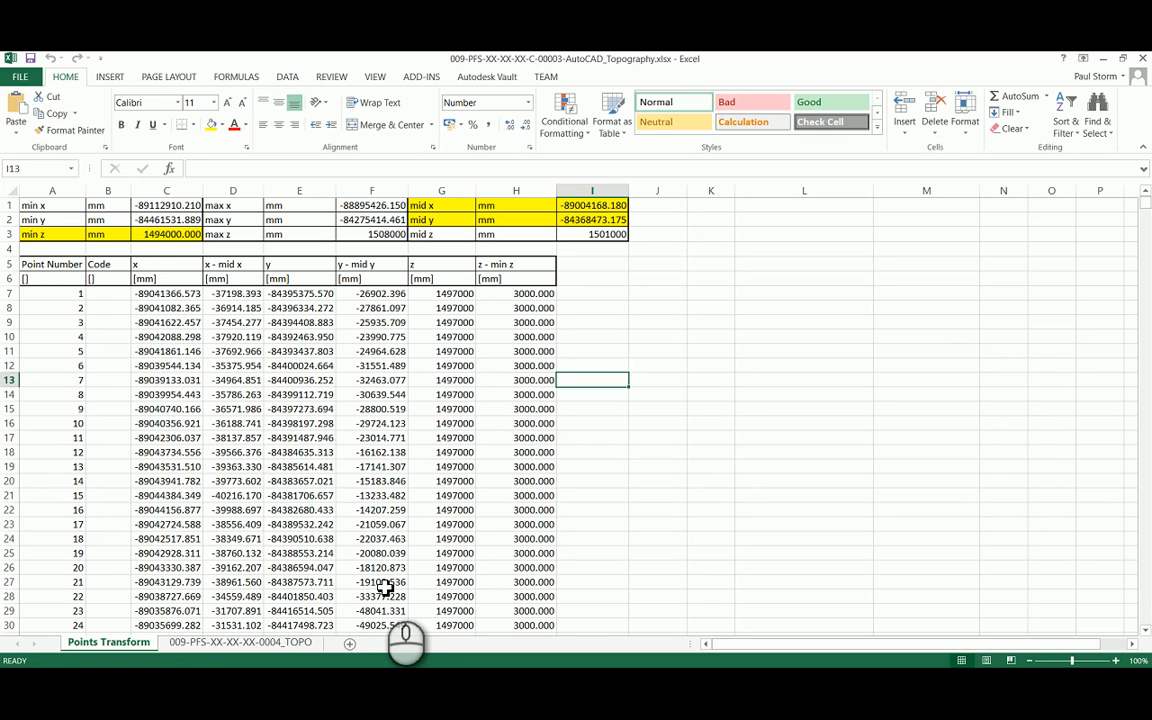
Switch to AutoCAD and check the two offset dimensions at the yellow circle in 009-PFS-XX-M3-XX-C-00001-AutoCAD_Topography.dwg
{"action": "left_click", "coordinate": [432, 685]}
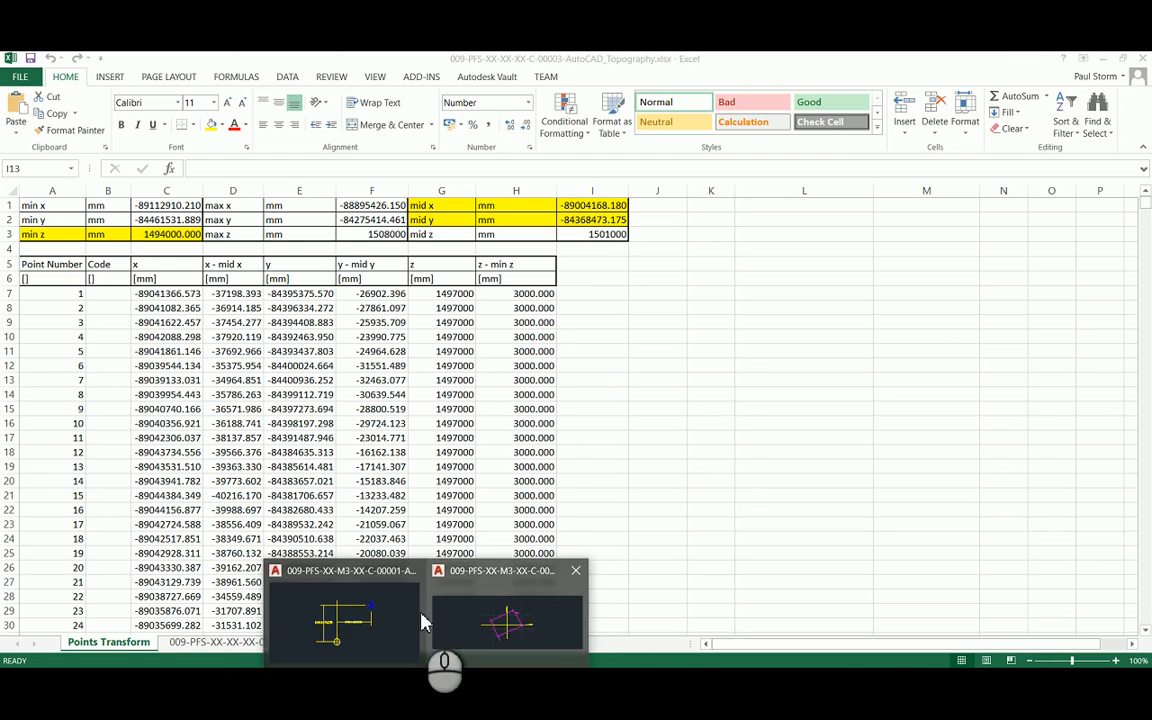
{"action": "left_click", "coordinate": [378, 620]}
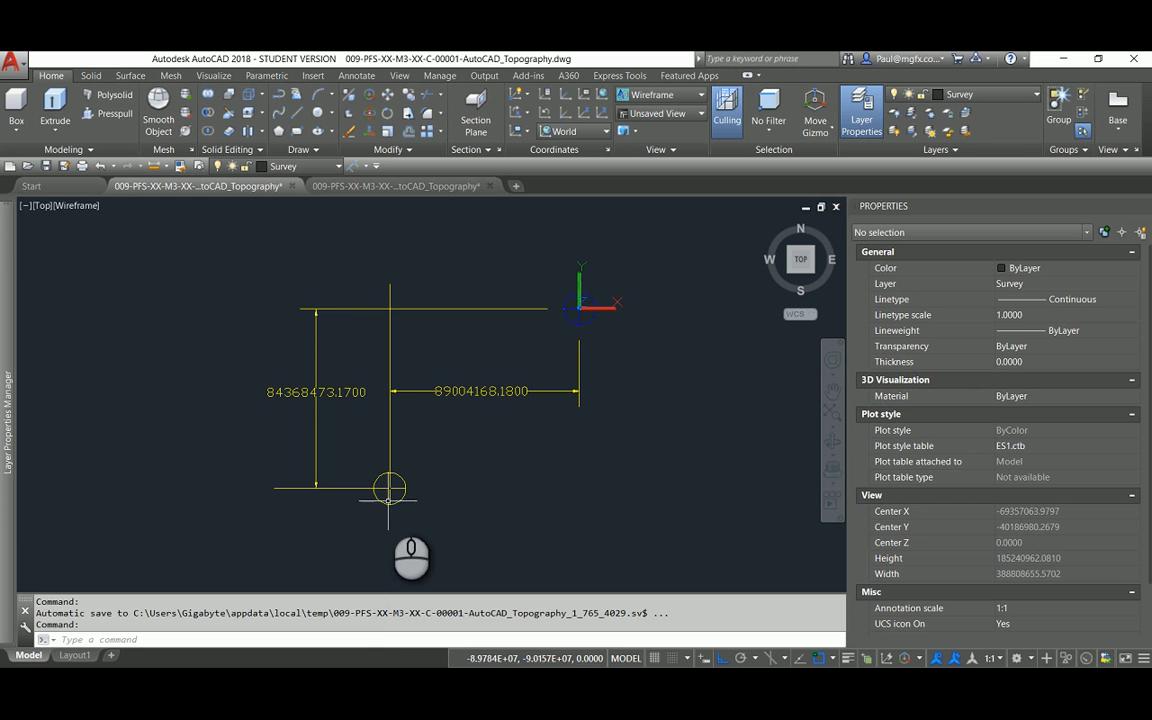
{"action": "scroll", "coordinate": [390, 488], "scroll_direction": "up", "scroll_amount": 3}
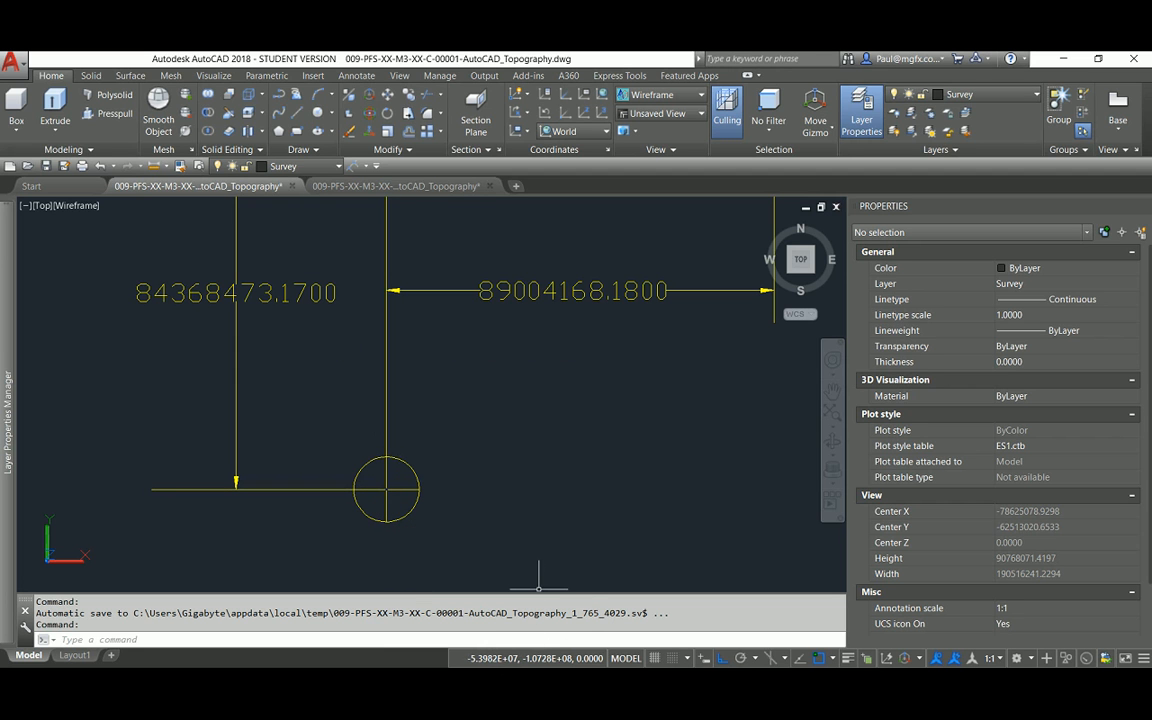
Return to Revit and review the complete shaded toposurface with its contours in the 3D view
{"action": "mouse_move", "coordinate": [427, 680]}
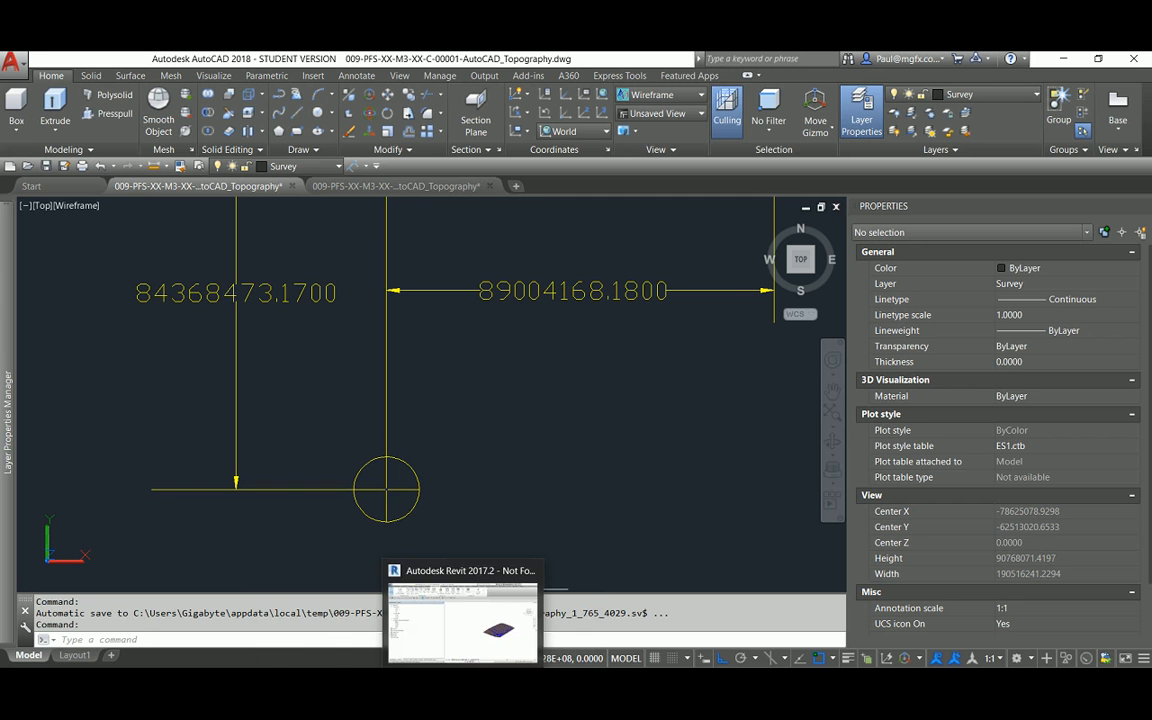
{"action": "left_click", "coordinate": [468, 682]}
{"action": "scroll", "coordinate": [700, 445], "scroll_direction": "down", "scroll_amount": 3}
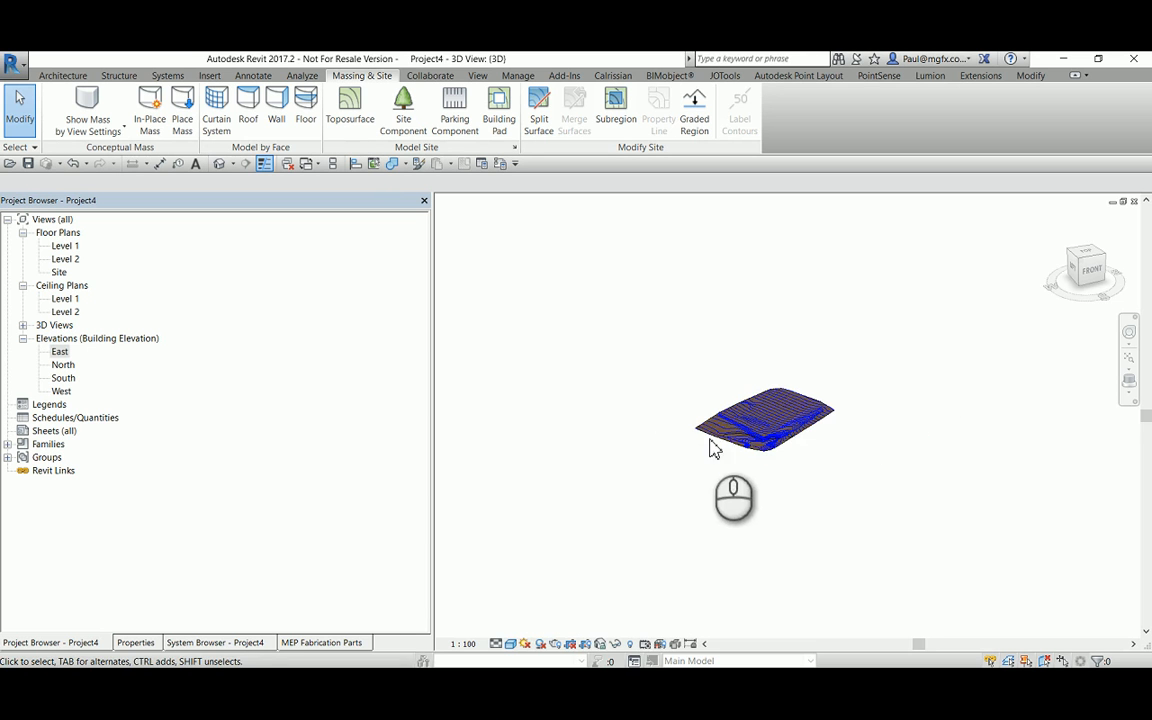
{"action": "scroll", "coordinate": [810, 462], "scroll_direction": "up", "scroll_amount": 3}
{"action": "scroll", "coordinate": [815, 458], "scroll_direction": "up", "scroll_amount": 2}
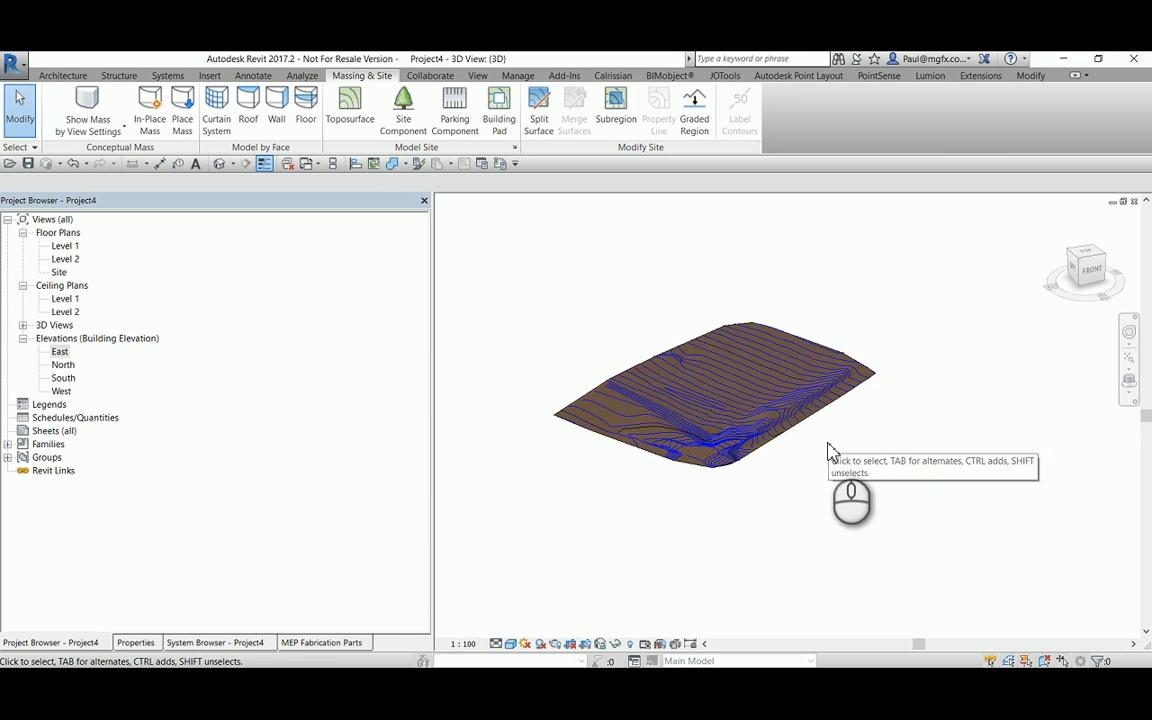